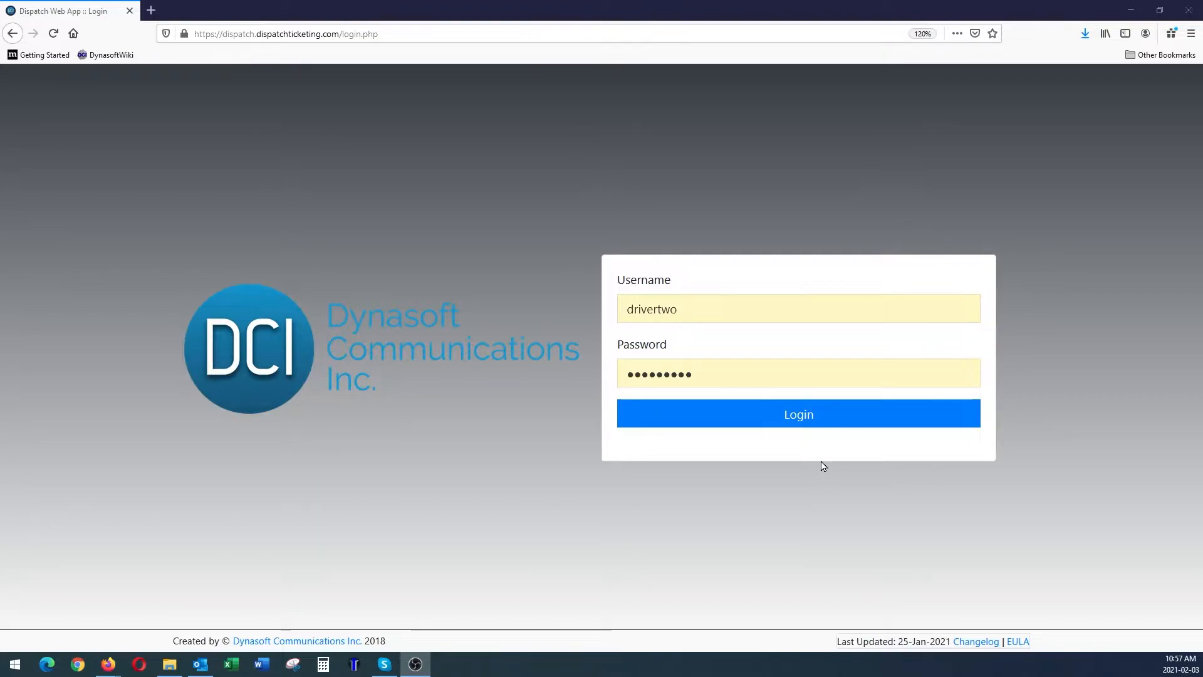
# Log in with the prefilled driver credentials and open the accepted Energy Corporation ticket to review its details.
pyautogui.click(787, 417)
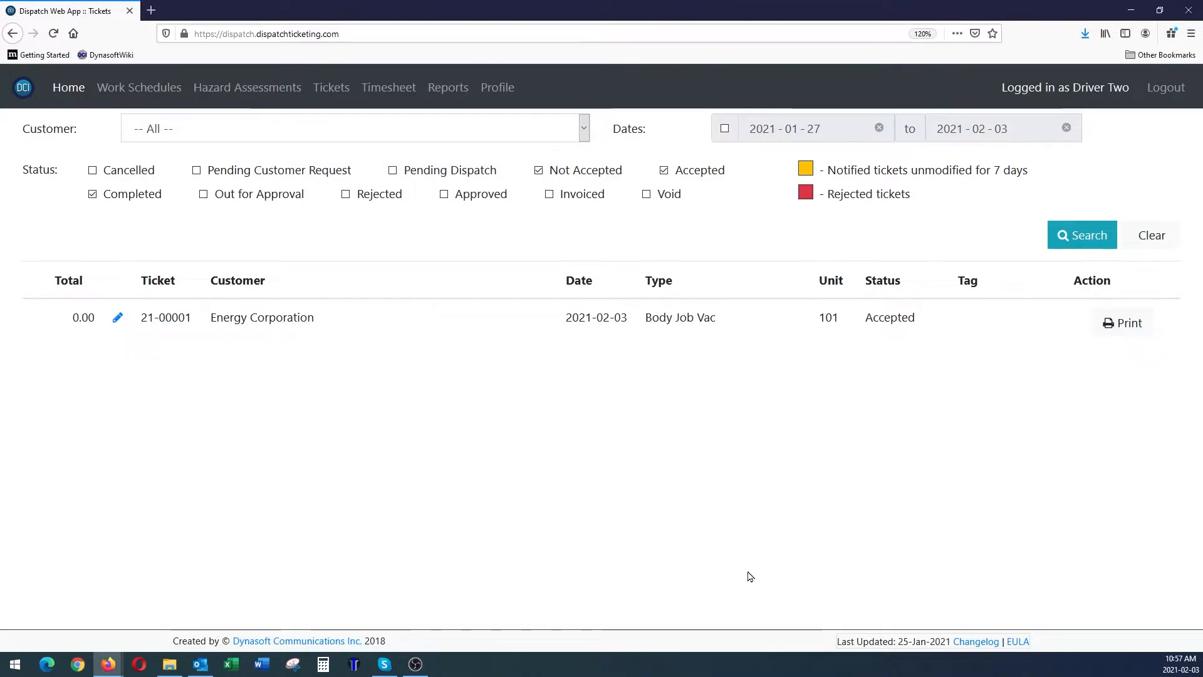
pyautogui.click(116, 315)
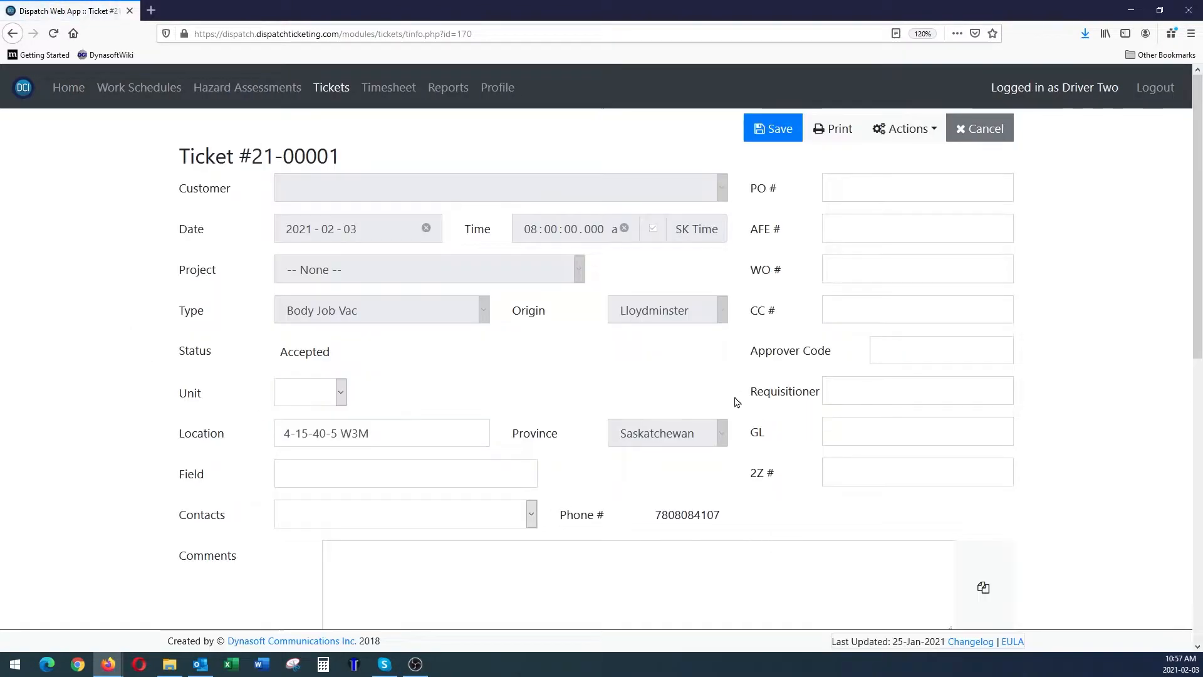
pyautogui.scroll(-3, 639, 478)
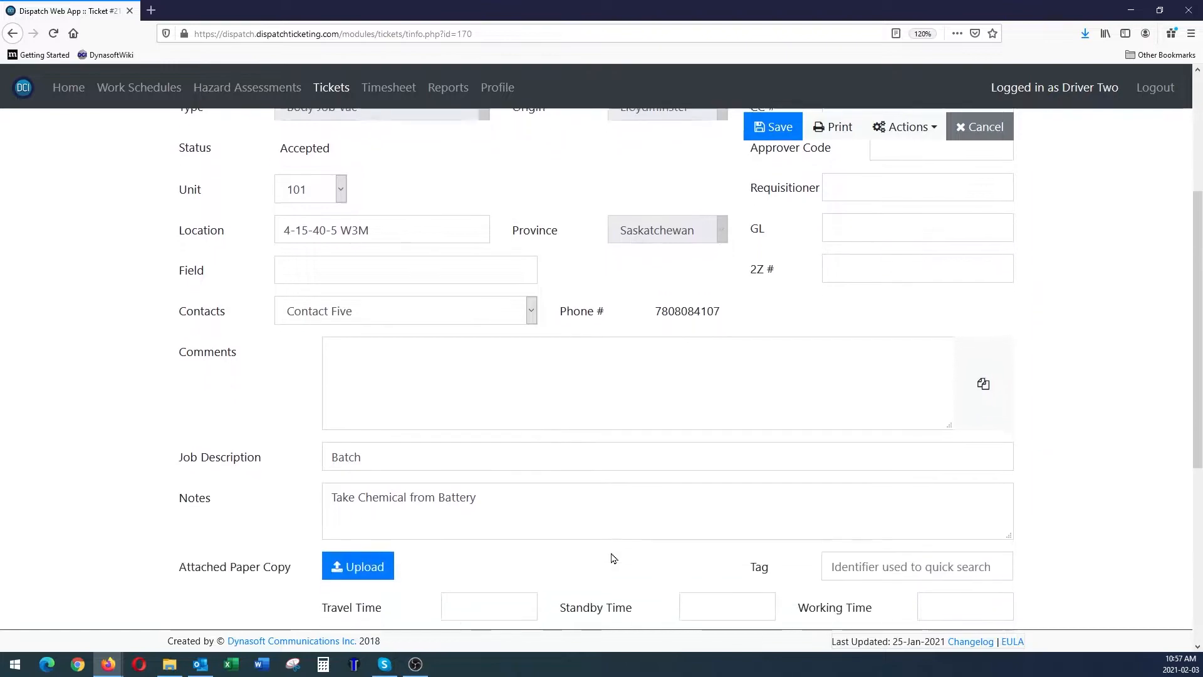
pyautogui.scroll(5, 615, 553)
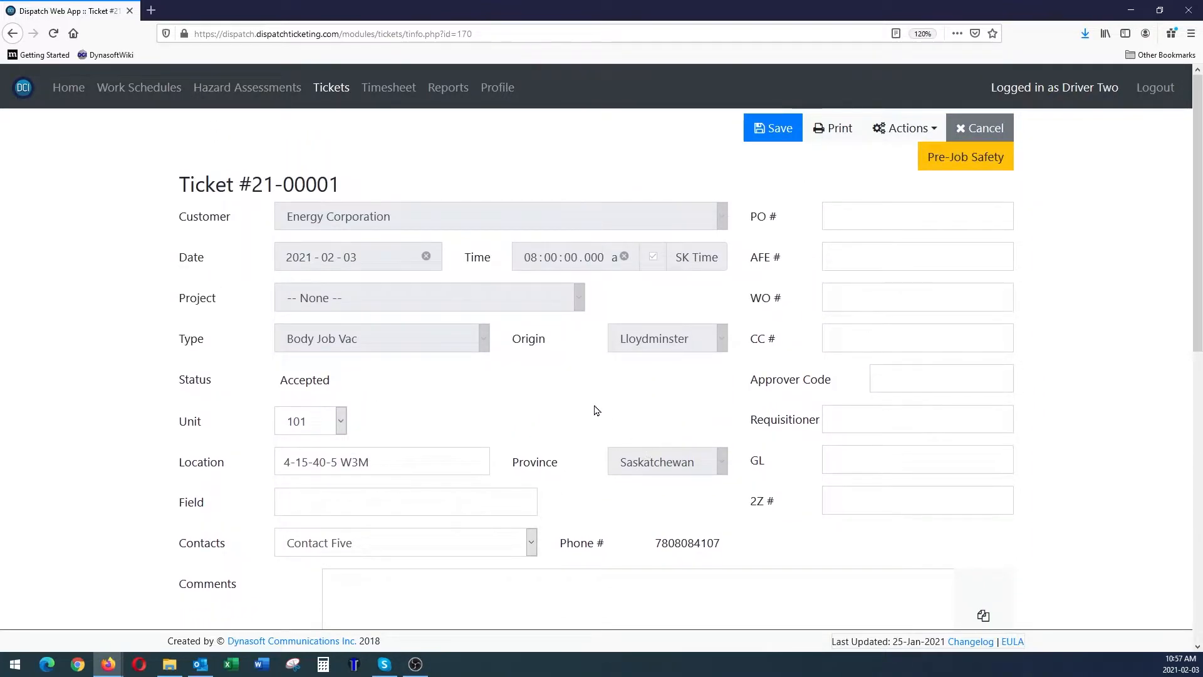
pyautogui.scroll(-4, 583, 432)
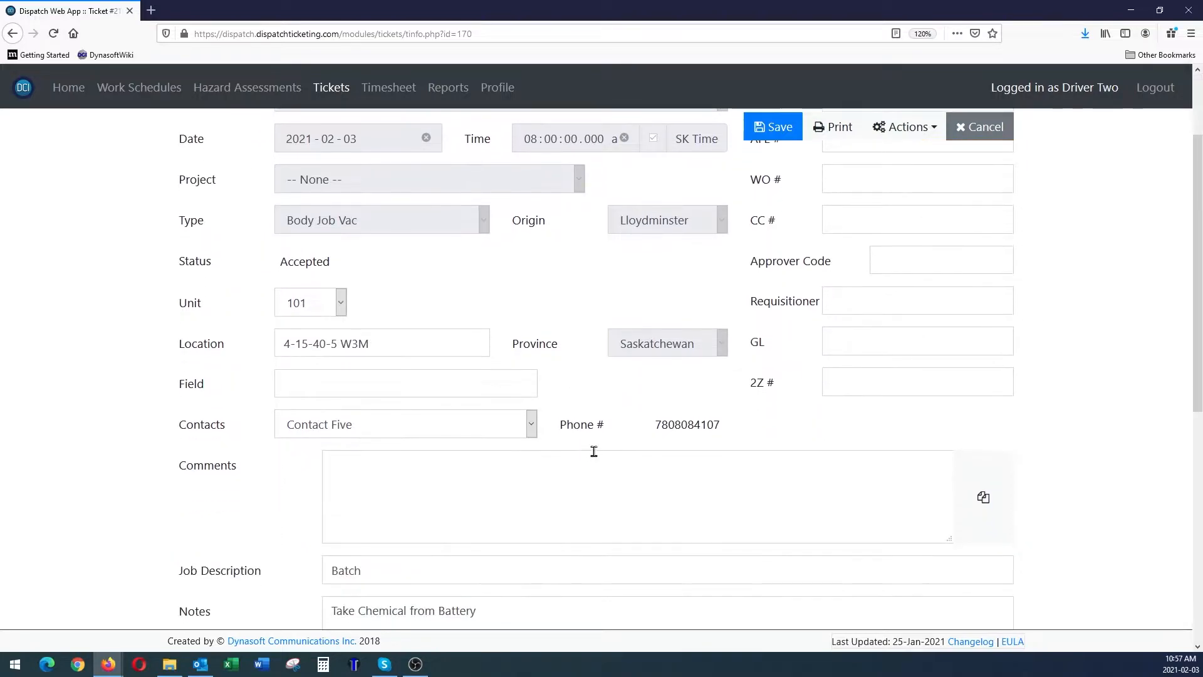
pyautogui.scroll(4, 763, 470)
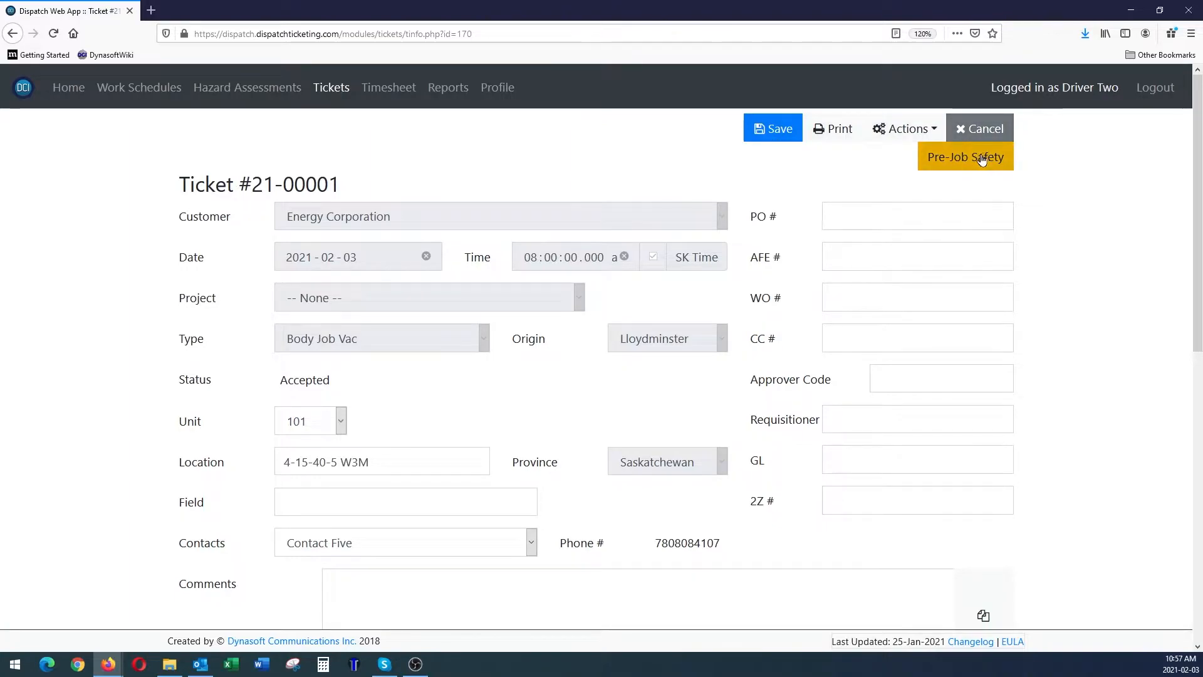
# View the ticket's job status details, including the options to complete or reject the job, and close them.
pyautogui.click(906, 129)
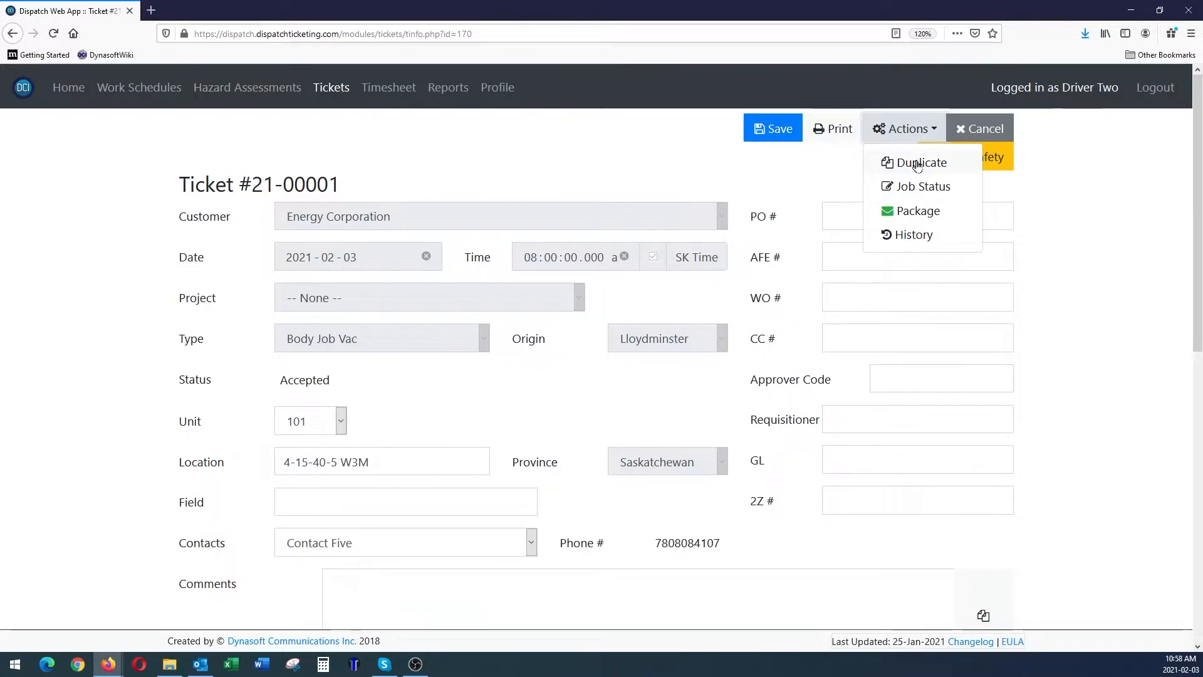
pyautogui.click(921, 186)
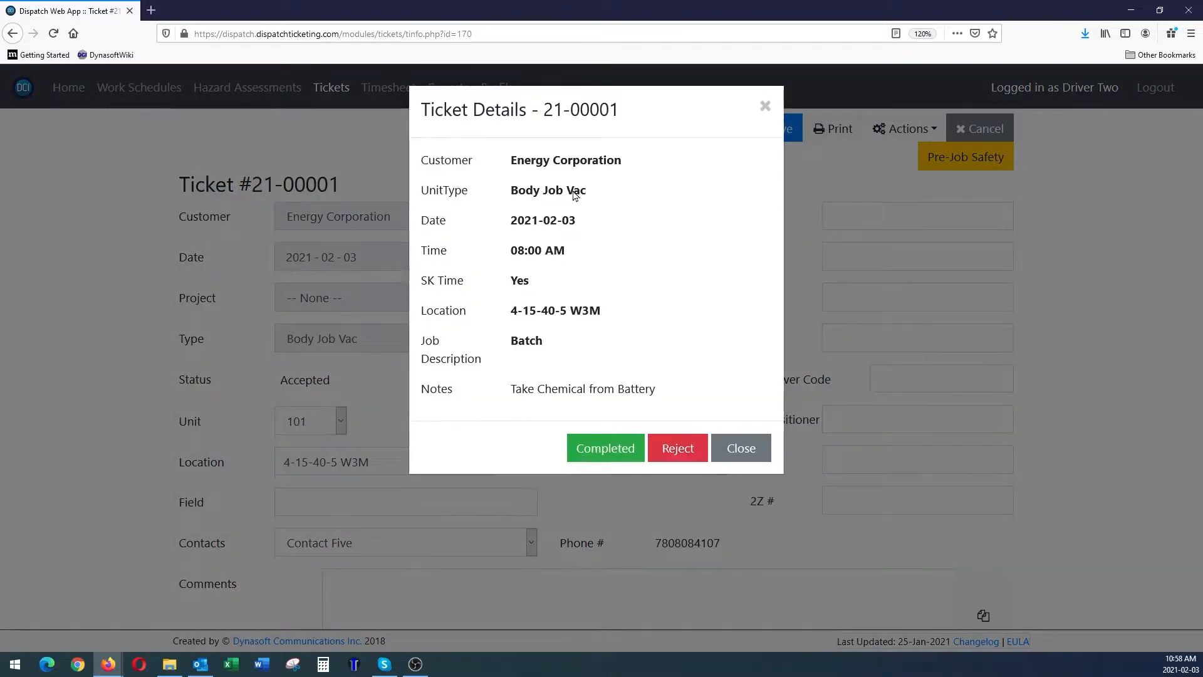
pyautogui.click(741, 448)
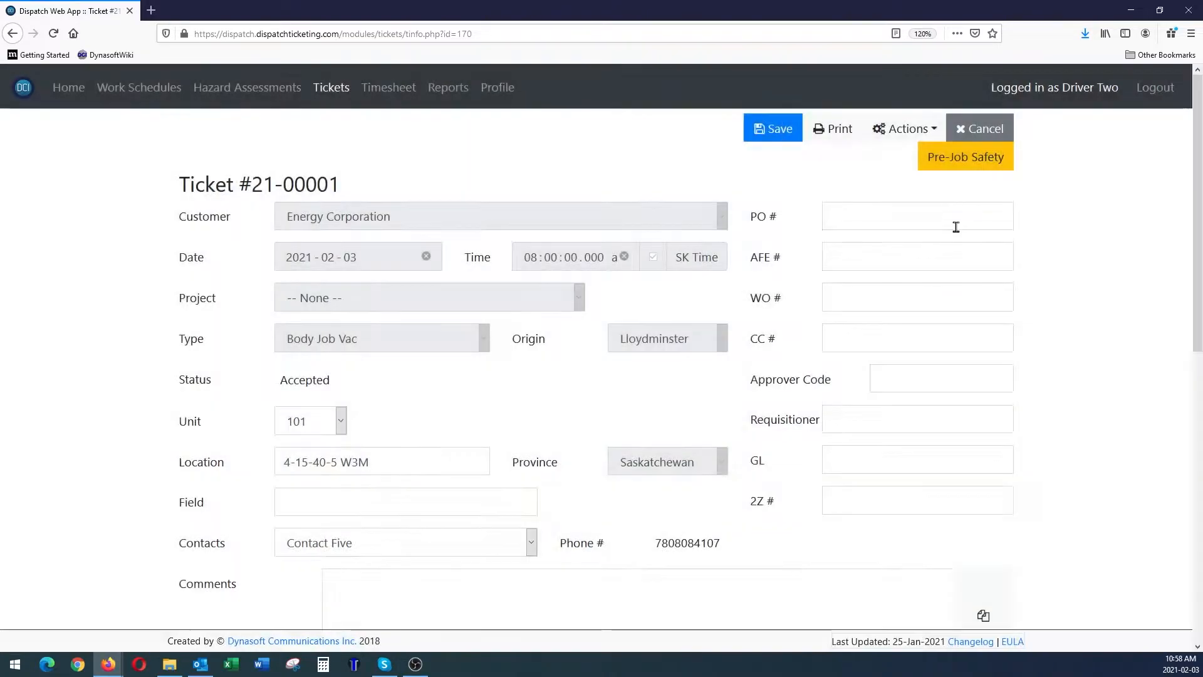
# Examine the actions available for the ticket together with its general job fields.
pyautogui.click(905, 129)
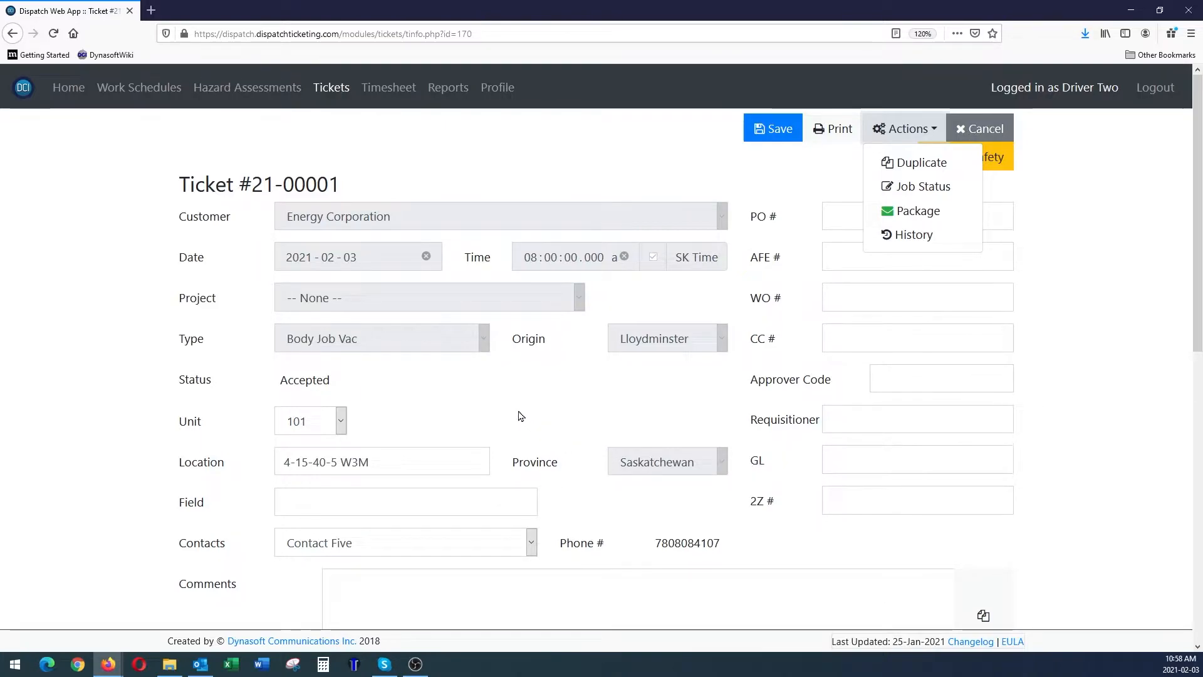
pyautogui.scroll(-3, 498, 426)
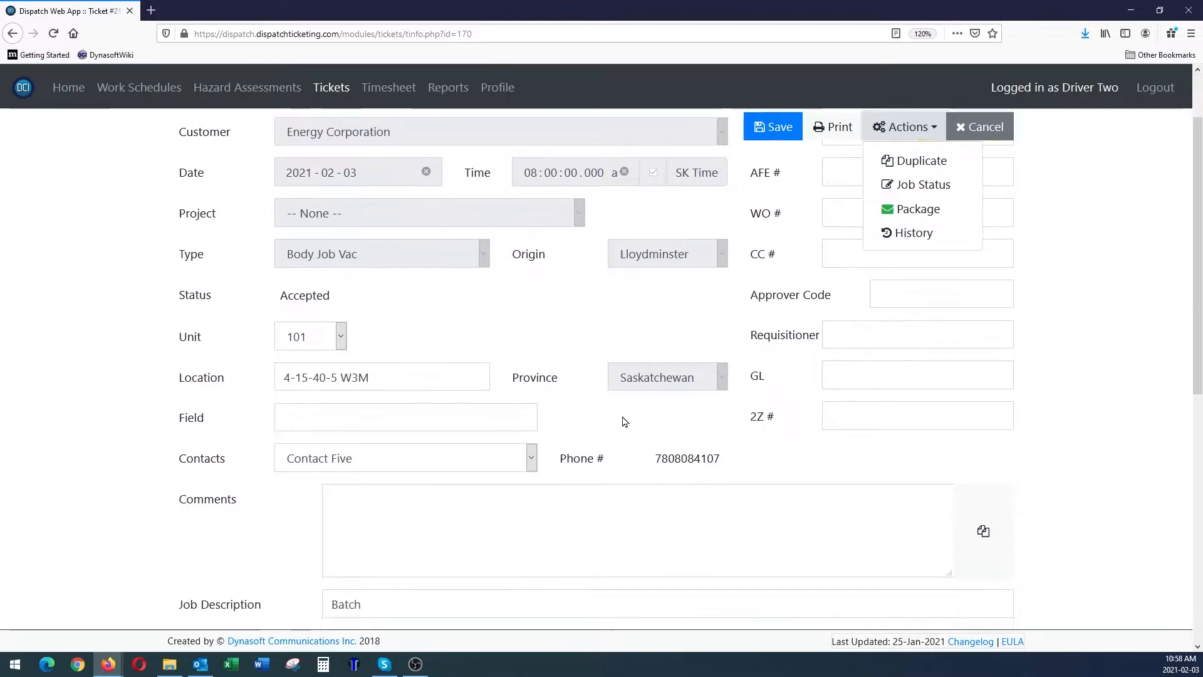
pyautogui.scroll(3, 645, 462)
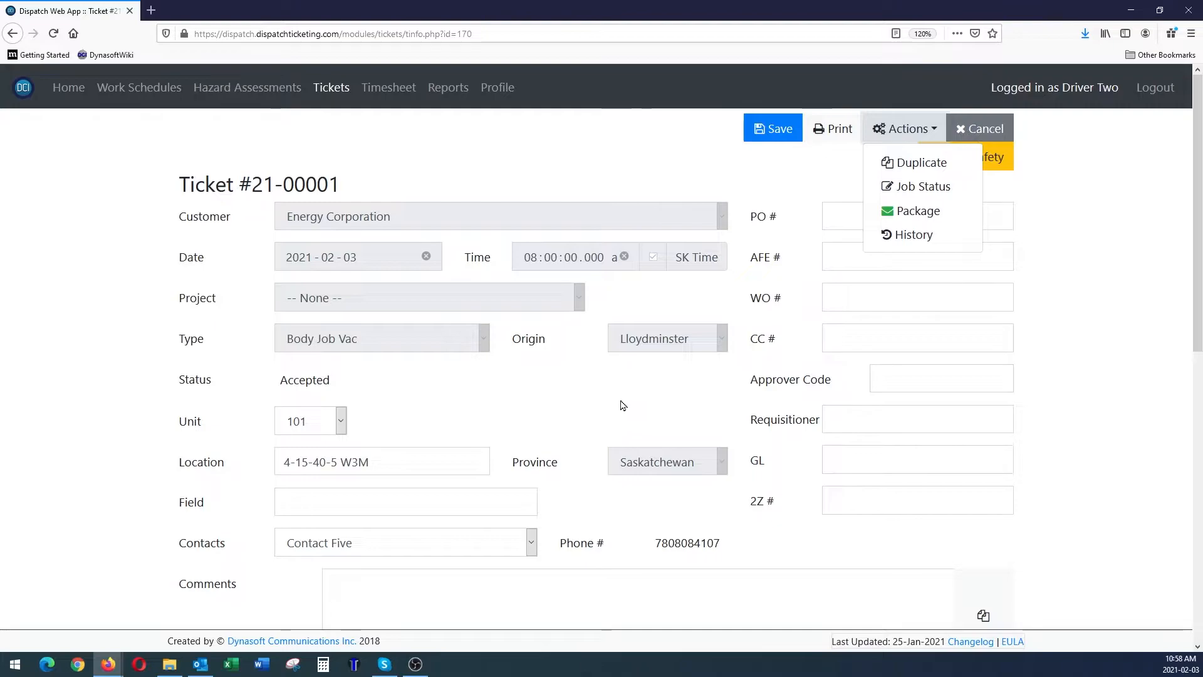
pyautogui.click(777, 182)
pyautogui.click(905, 128)
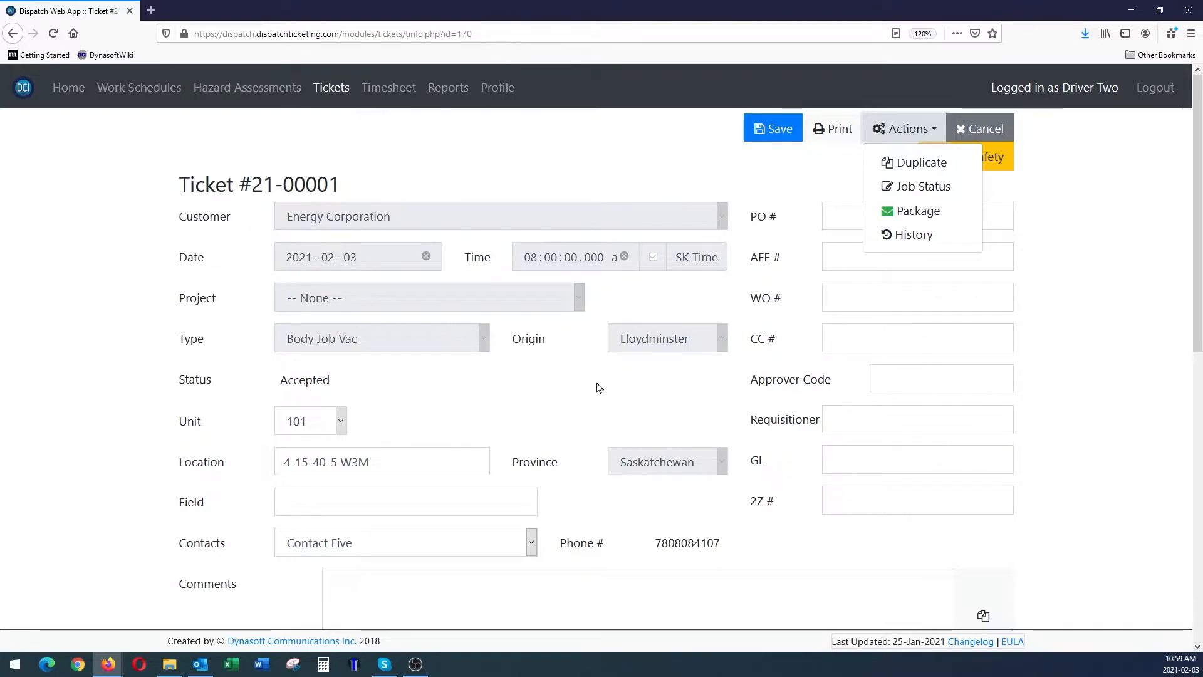
pyautogui.scroll(-2, 619, 379)
pyautogui.scroll(-2, 607, 380)
pyautogui.scroll(-3, 577, 344)
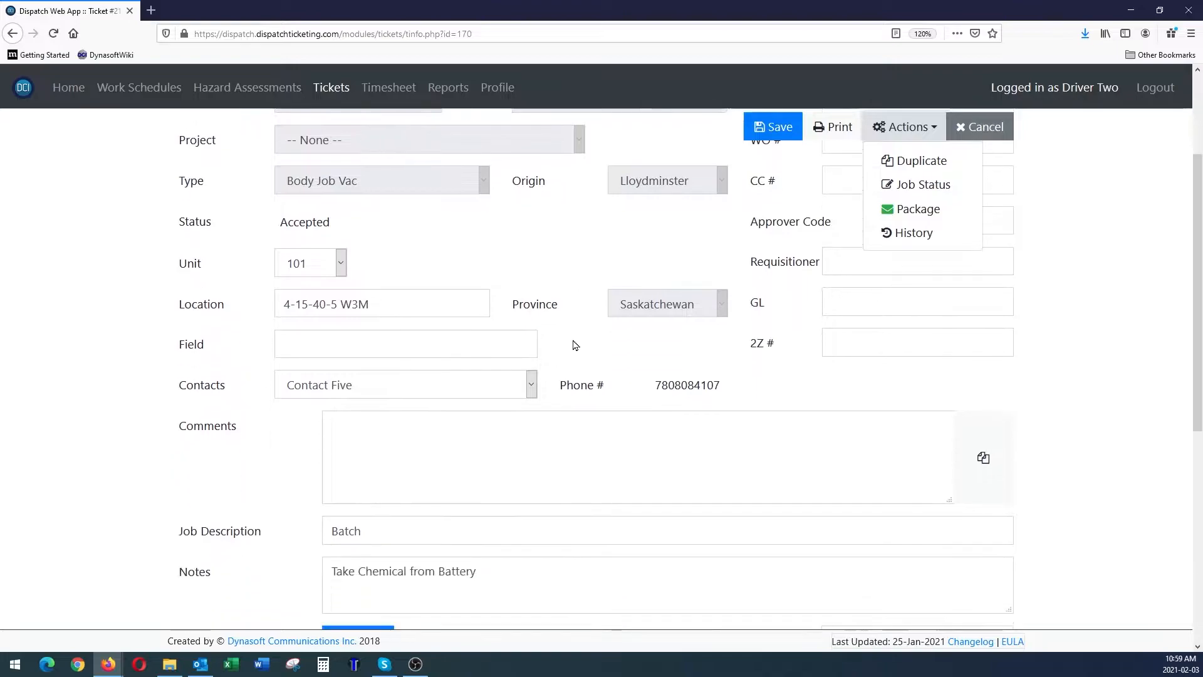
pyautogui.scroll(5, 572, 254)
pyautogui.click(572, 391)
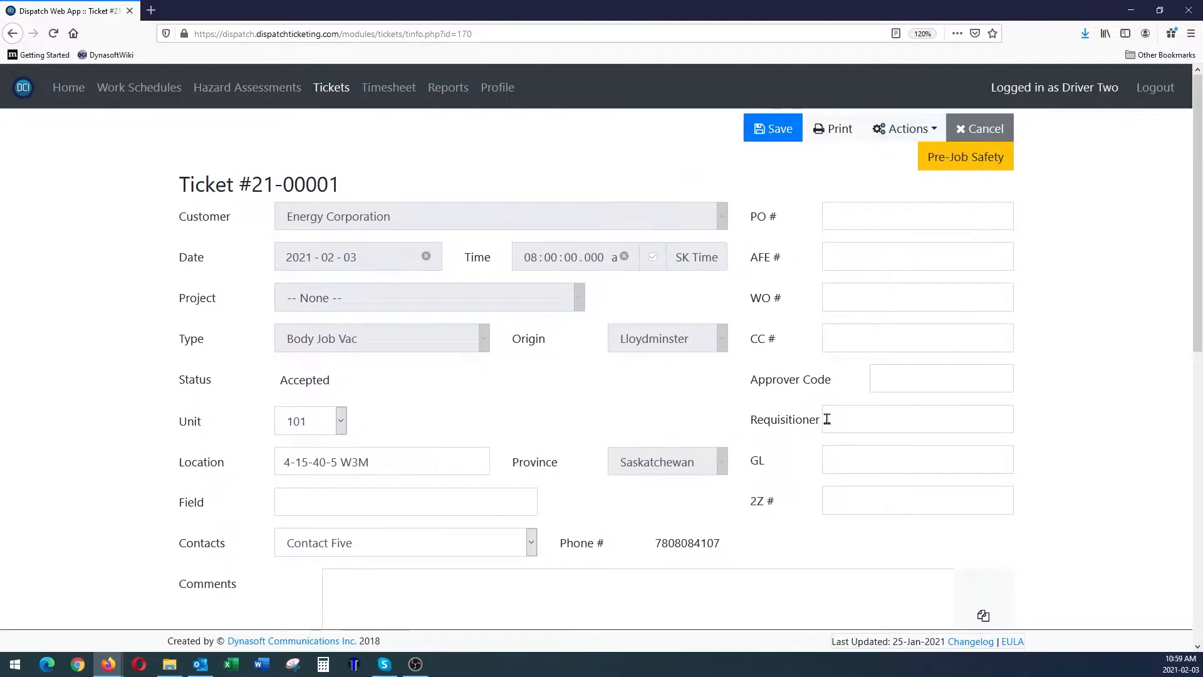
# Examine the ticket's reference number, contact, comments, job description, attached paper copy, time and labour fields.
pyautogui.scroll(-2, 605, 374)
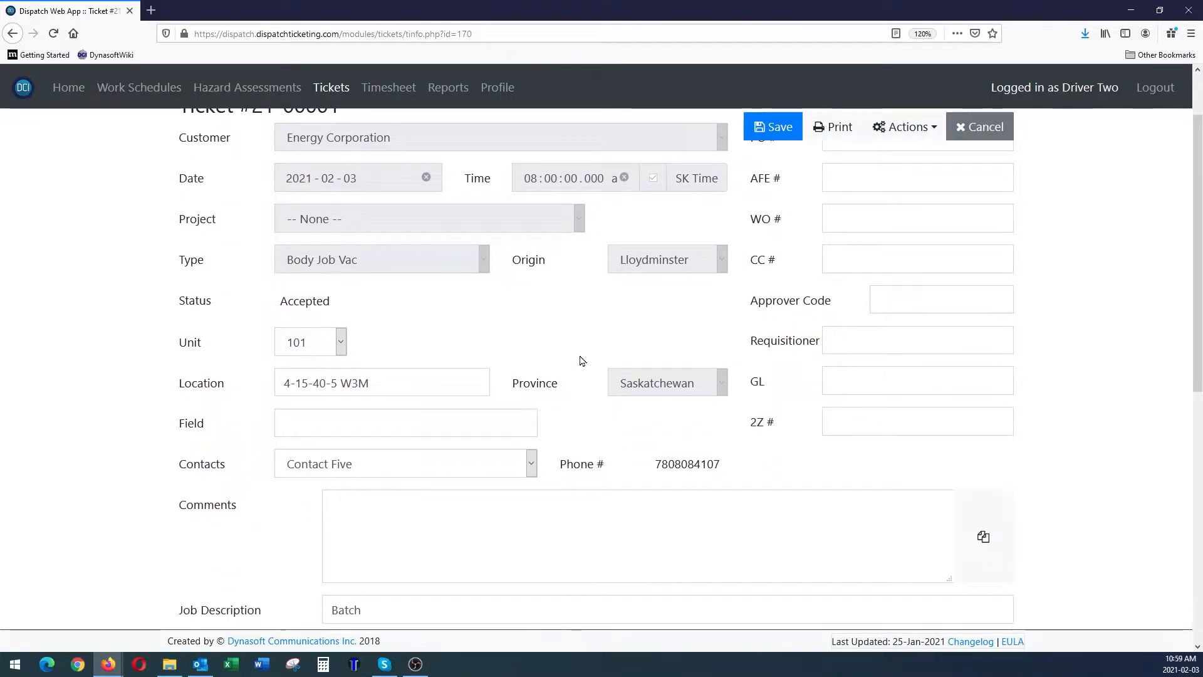
pyautogui.scroll(-2, 612, 495)
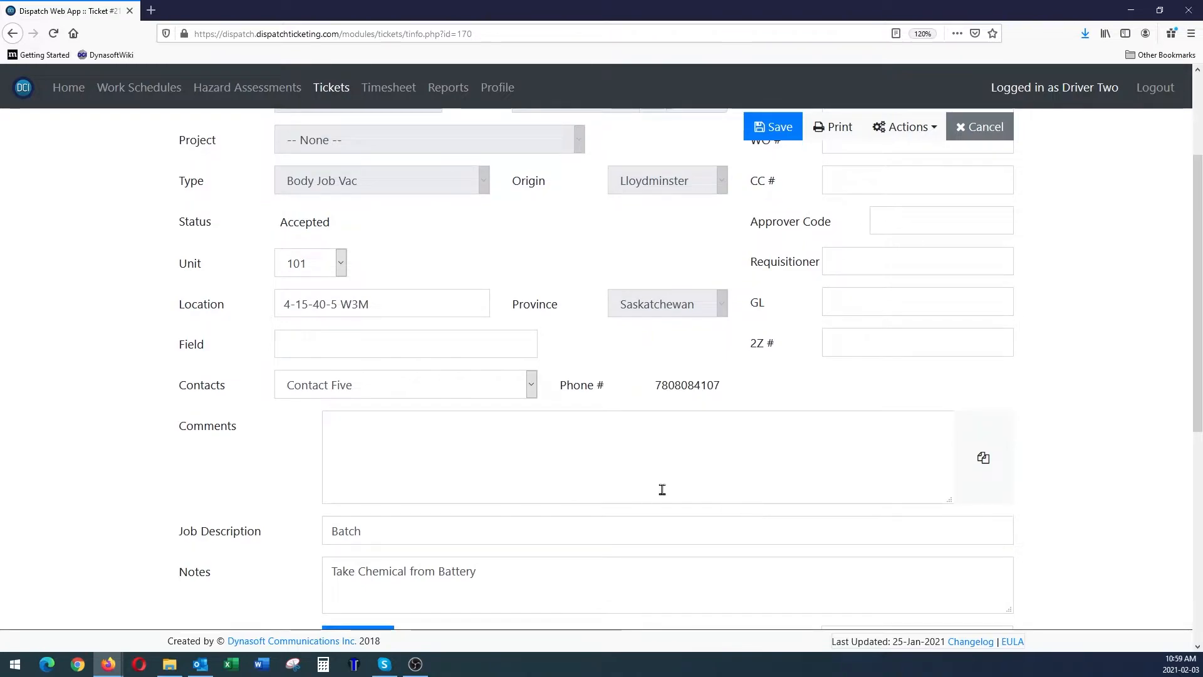
pyautogui.scroll(1, 627, 501)
pyautogui.scroll(-2, 602, 512)
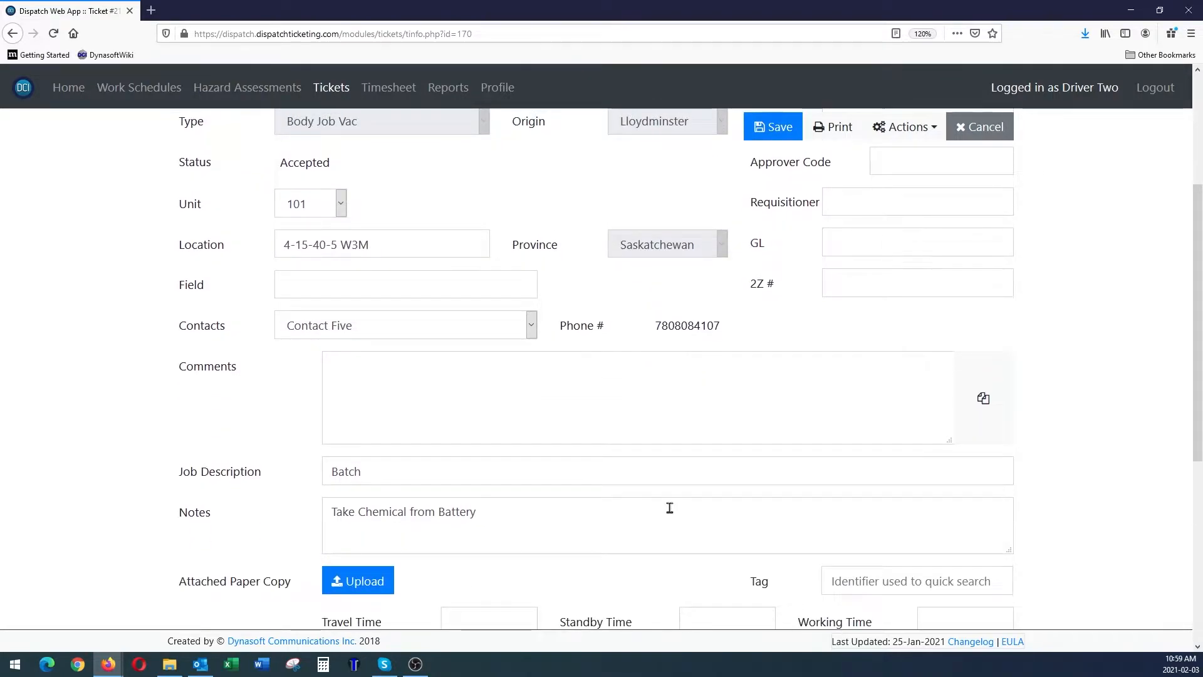
pyautogui.scroll(4, 670, 495)
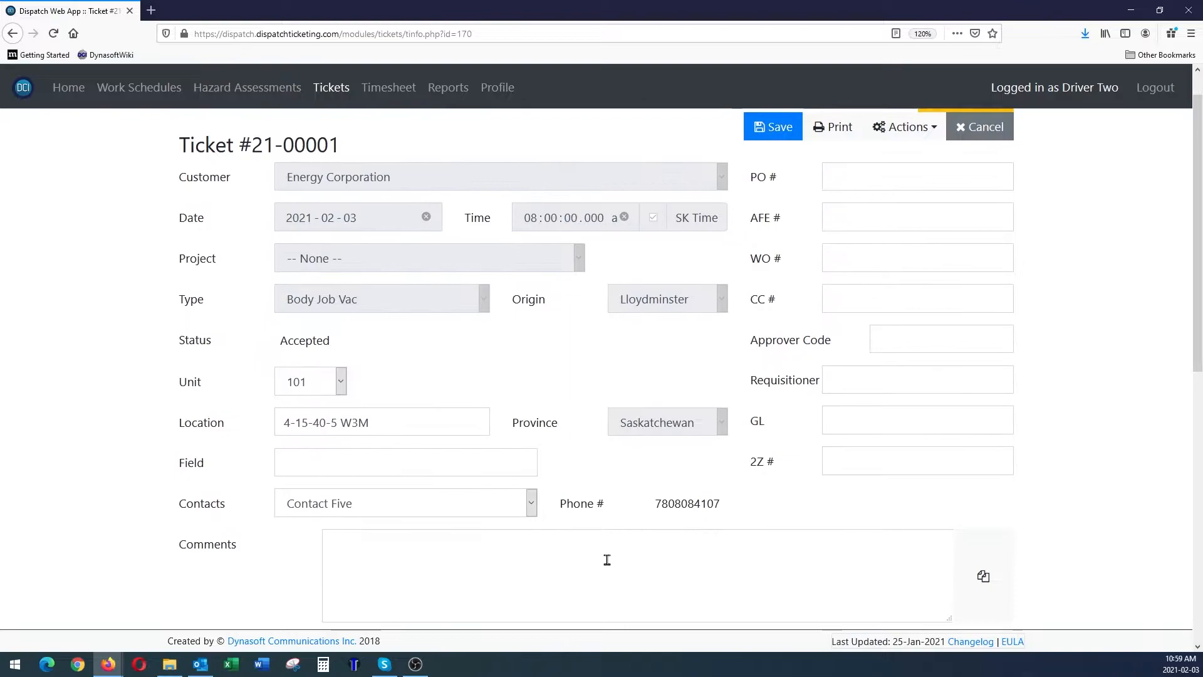
pyautogui.scroll(1, 608, 559)
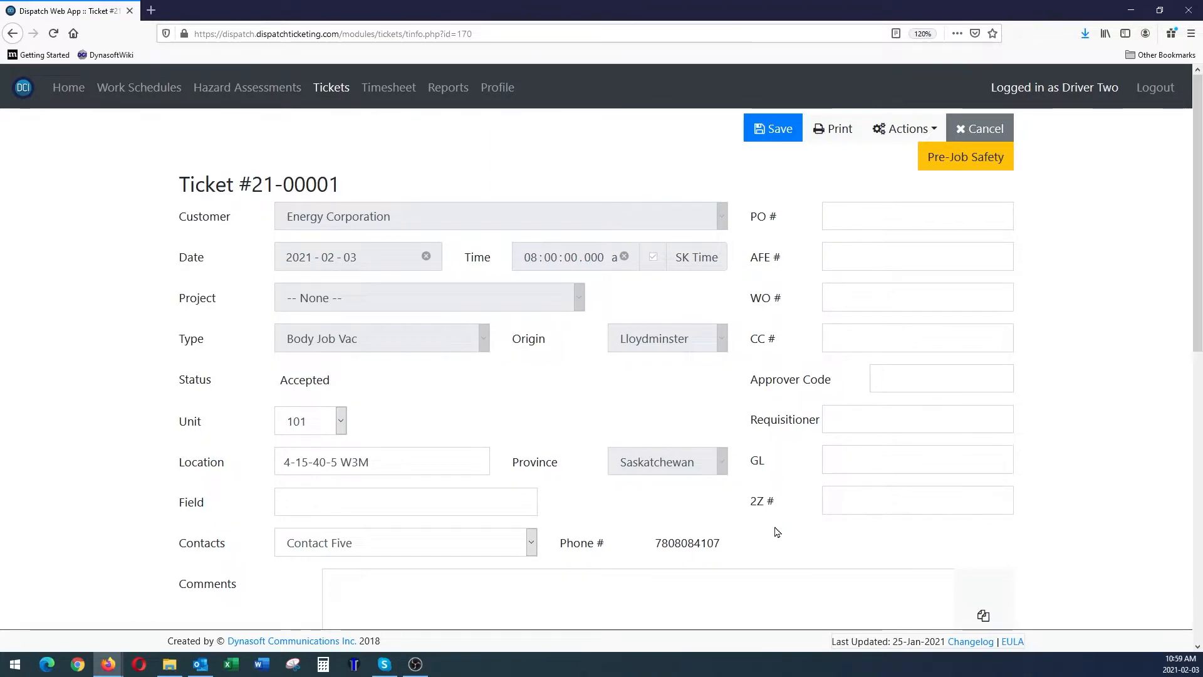
pyautogui.scroll(-3, 781, 535)
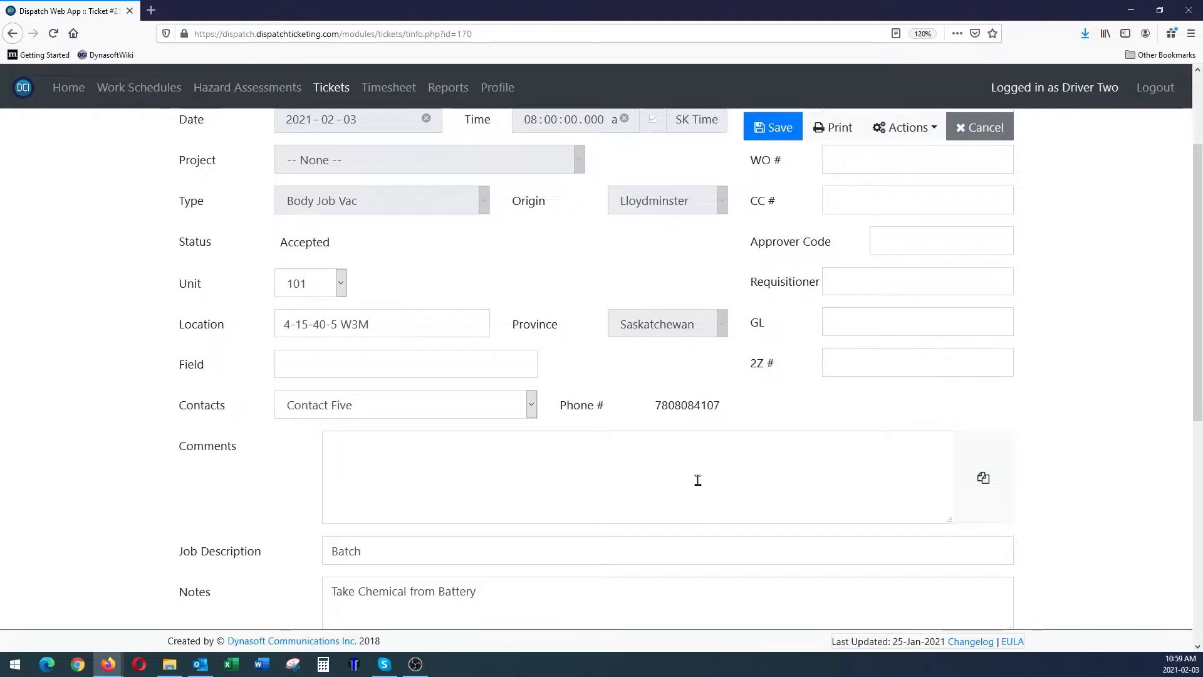
pyautogui.scroll(-5, 705, 484)
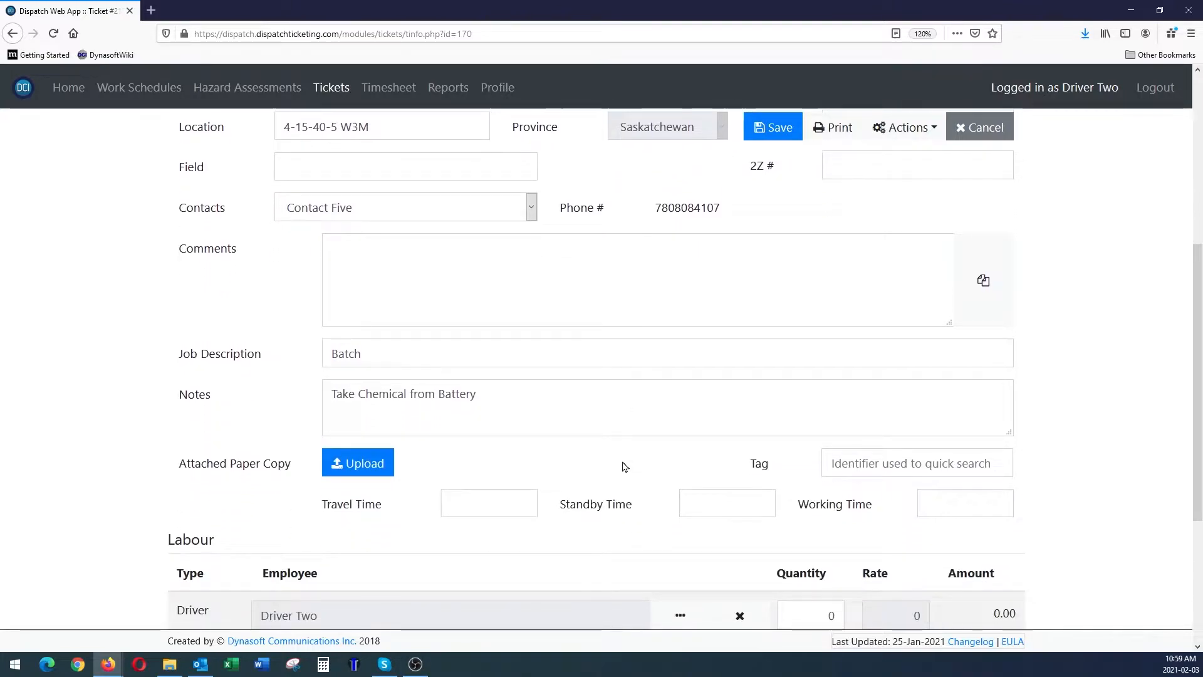
pyautogui.scroll(-3, 626, 465)
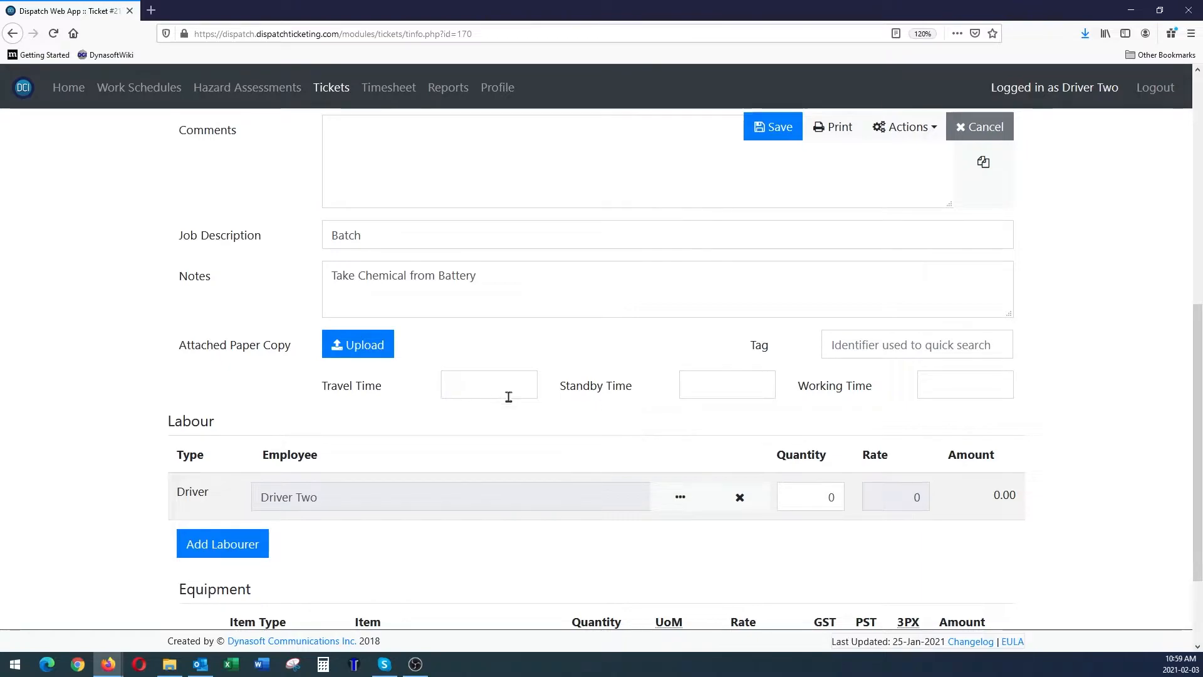
pyautogui.scroll(2, 669, 446)
pyautogui.scroll(-1, 657, 483)
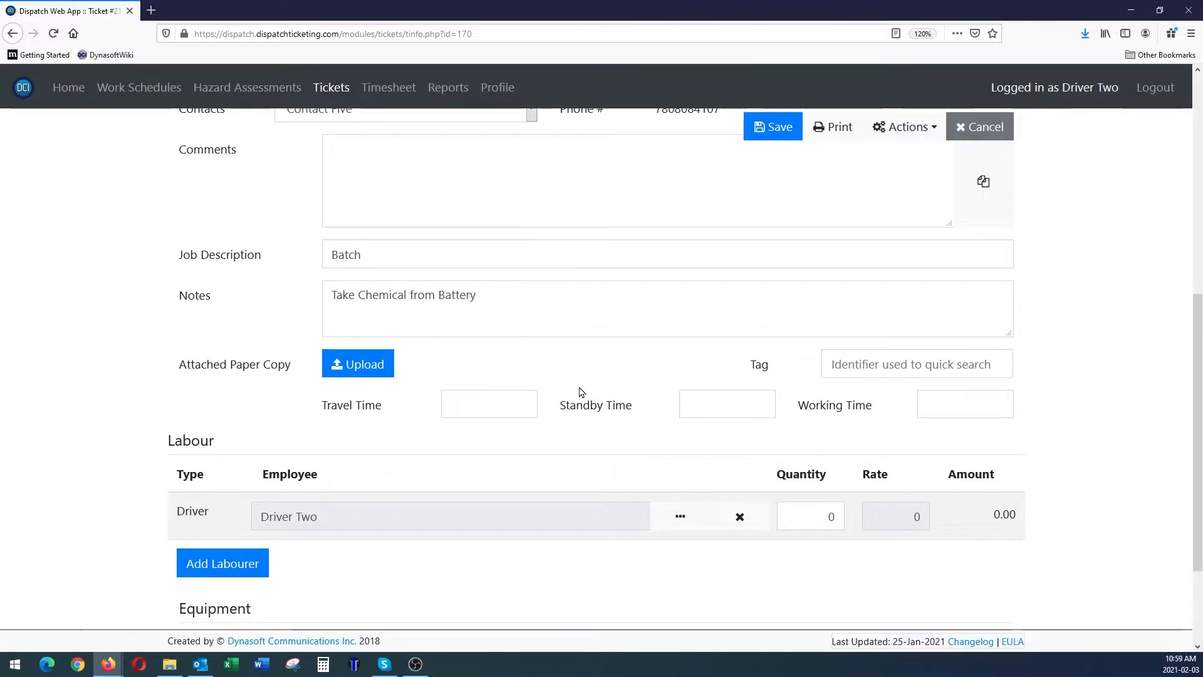
# Add an empty labourer row to the ticket's Labour section.
pyautogui.scroll(-2, 583, 393)
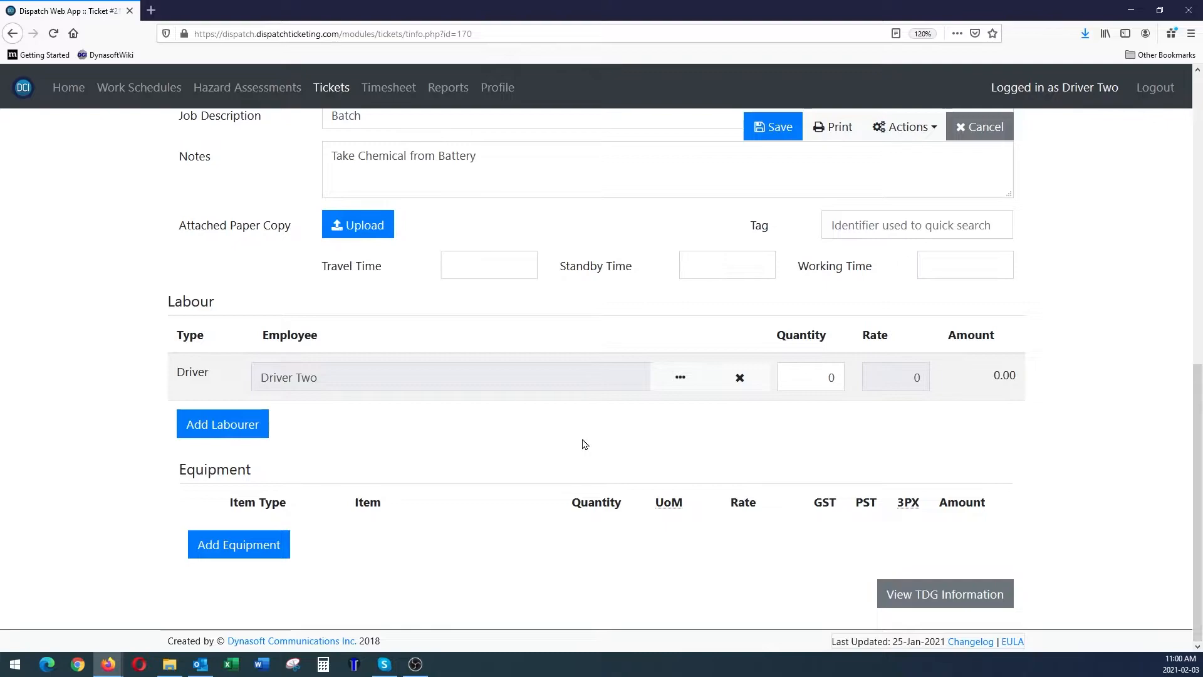
pyautogui.click(241, 424)
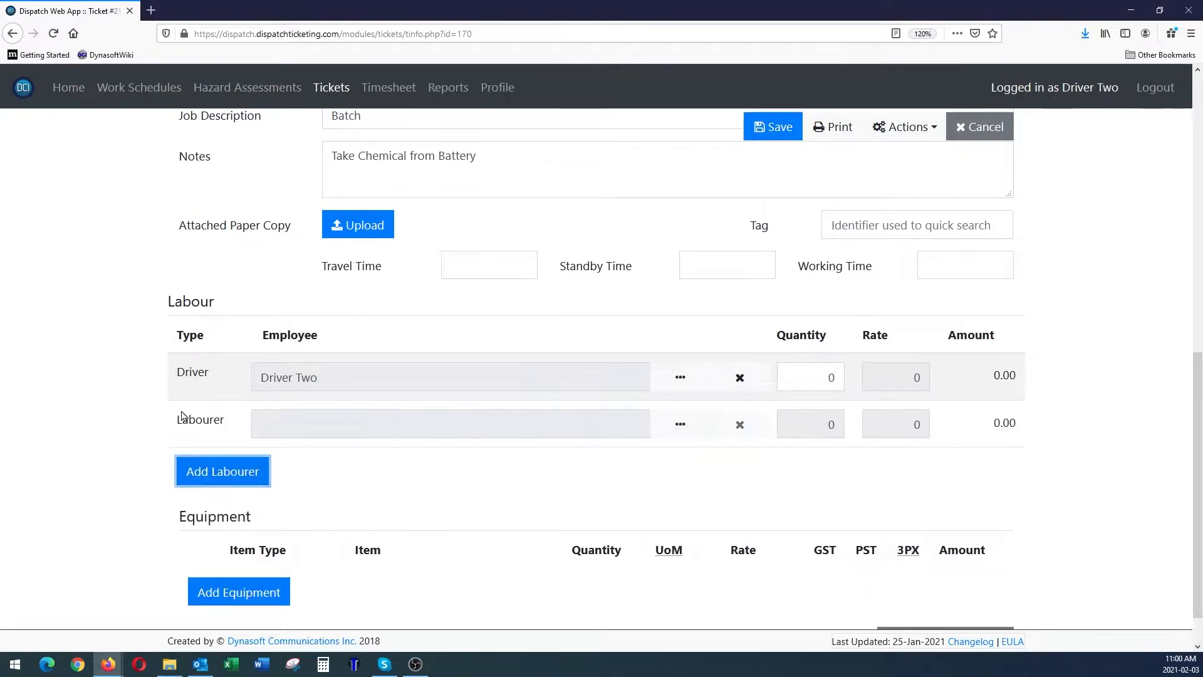
pyautogui.click(741, 426)
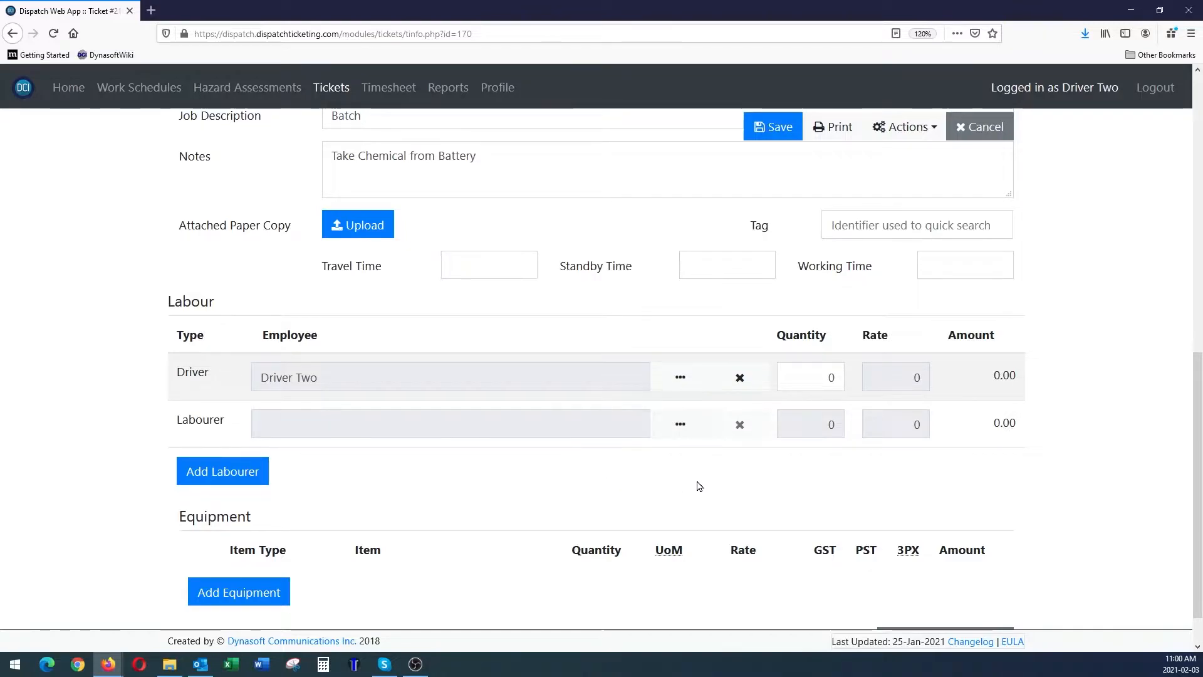
pyautogui.scroll(-2, 444, 451)
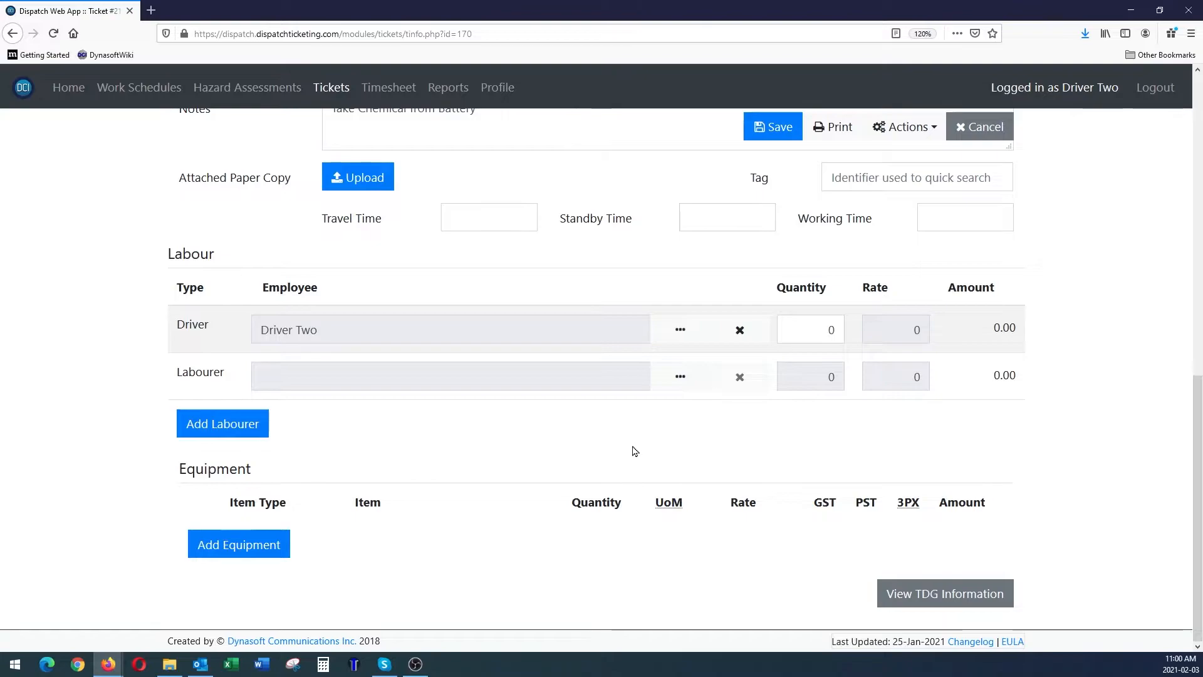
# Open the equipment item search and compare the items for the Rod Truck, Pressure Truck and Body Job Vac unit types.
pyautogui.click(236, 544)
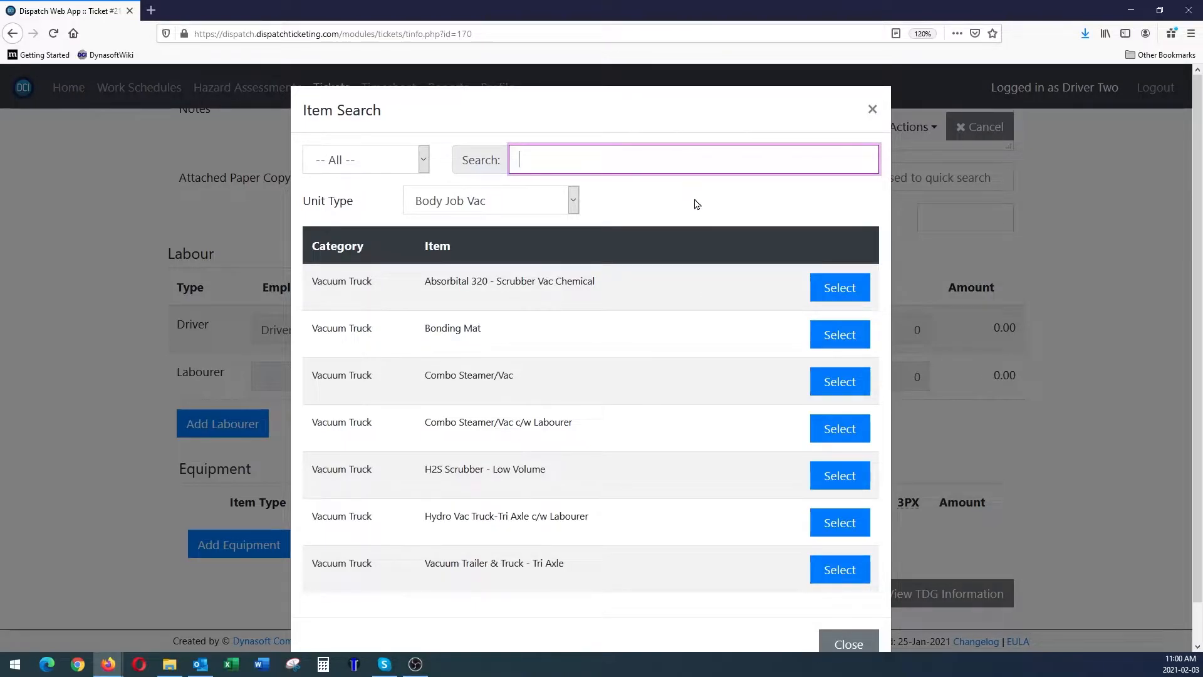
pyautogui.click(577, 202)
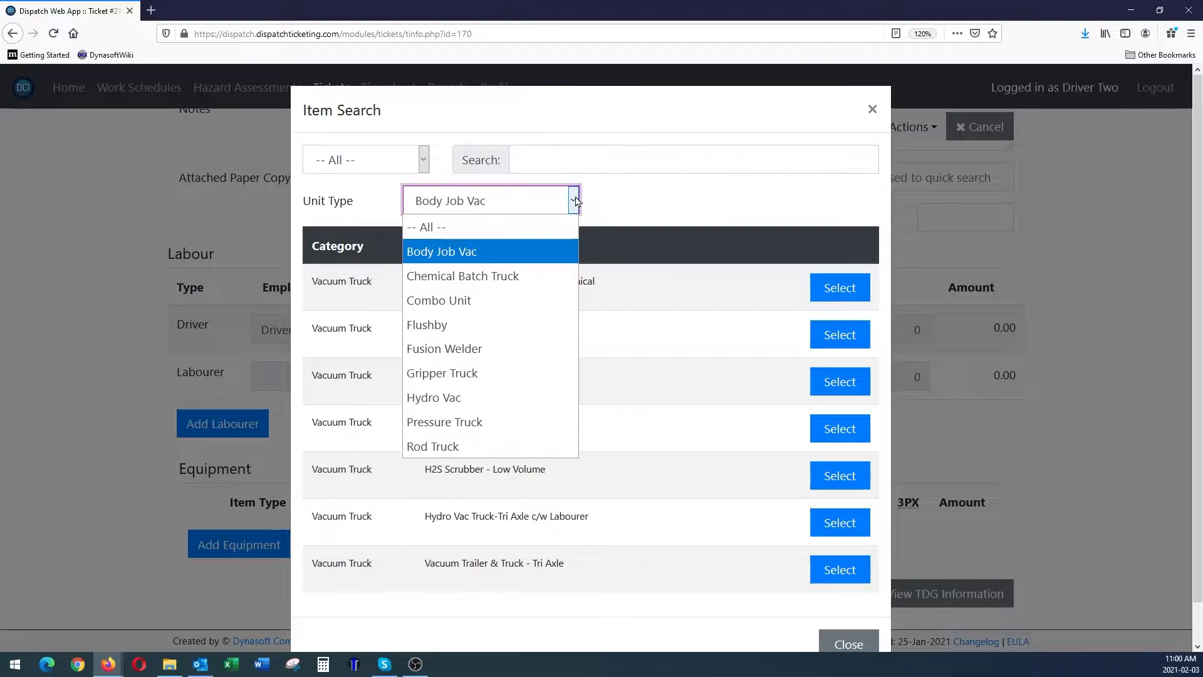
pyautogui.click(521, 443)
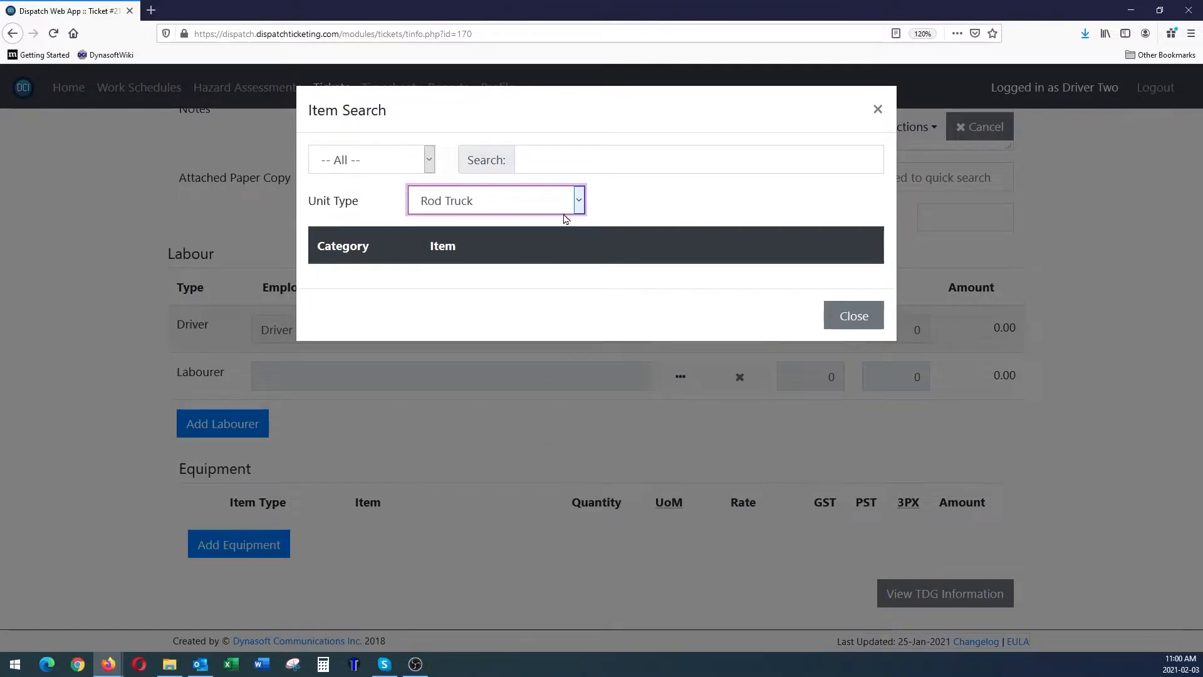
pyautogui.click(581, 204)
pyautogui.click(537, 422)
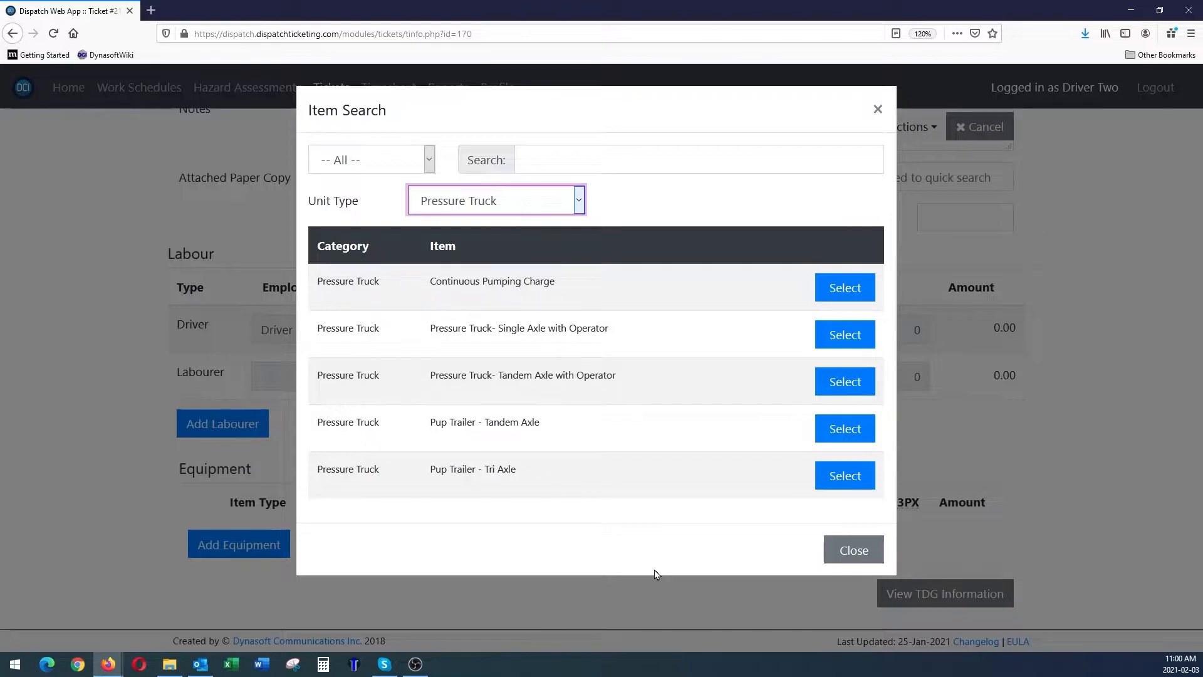
pyautogui.click(583, 202)
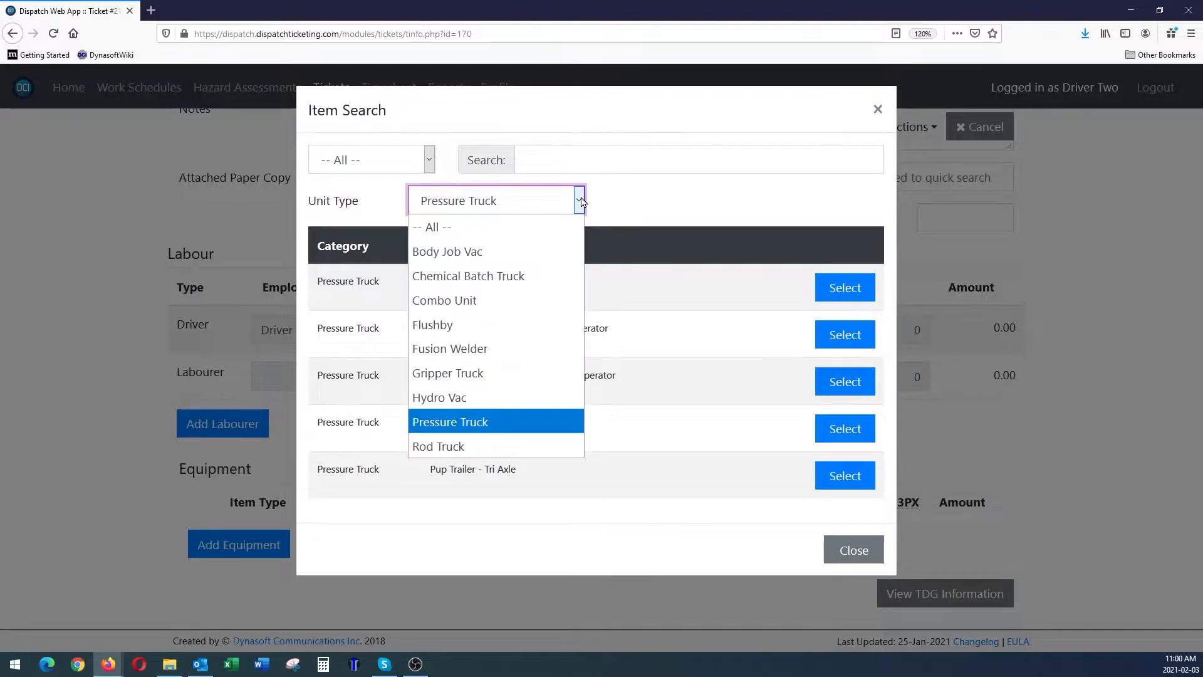
pyautogui.click(546, 262)
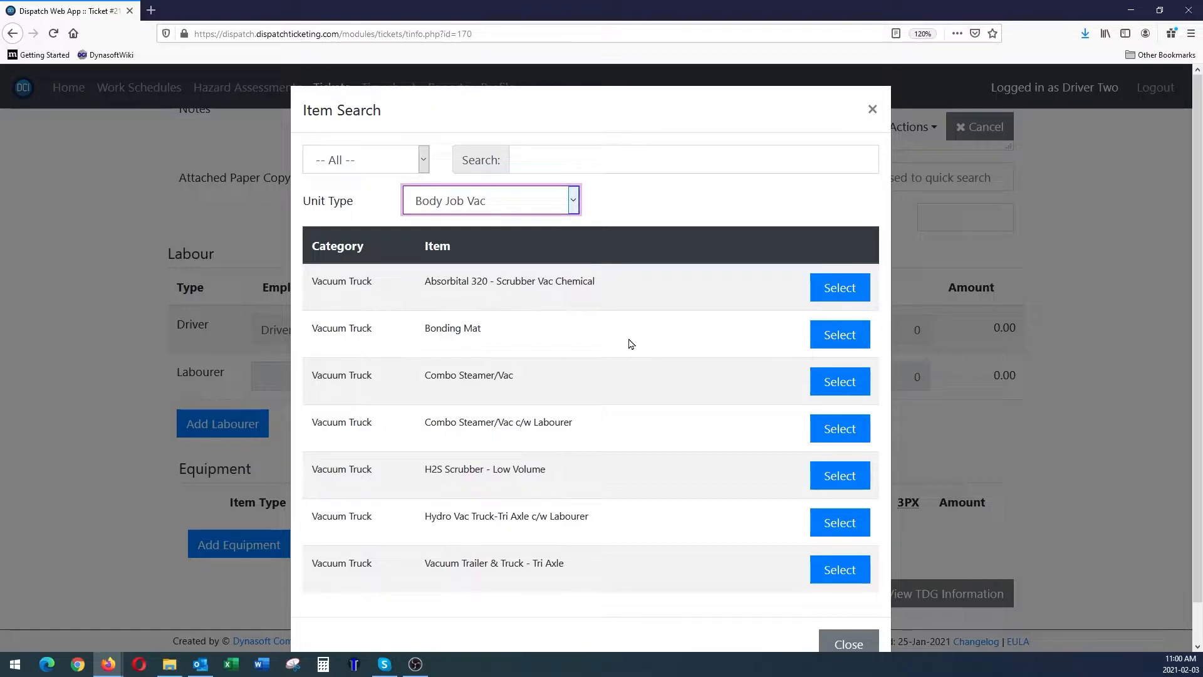
pyautogui.scroll(-1, 671, 479)
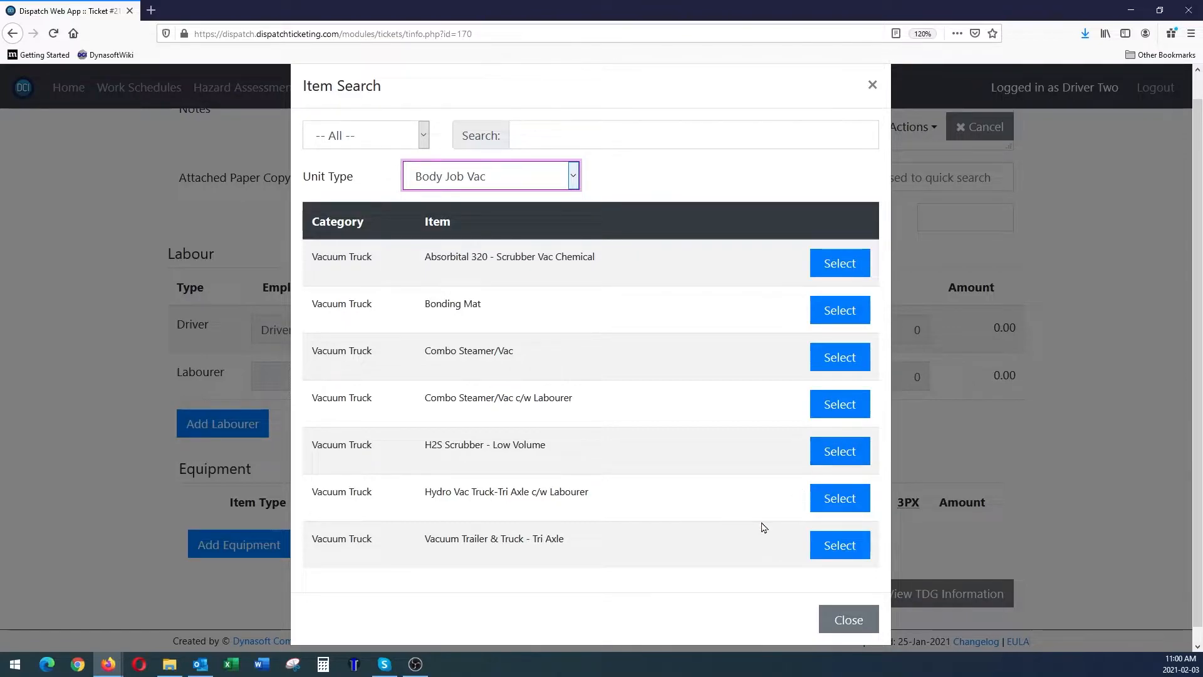
# Add the Vacuum Trailer & Truck - Tri Axle item to the ticket's Equipment section.
pyautogui.click(845, 546)
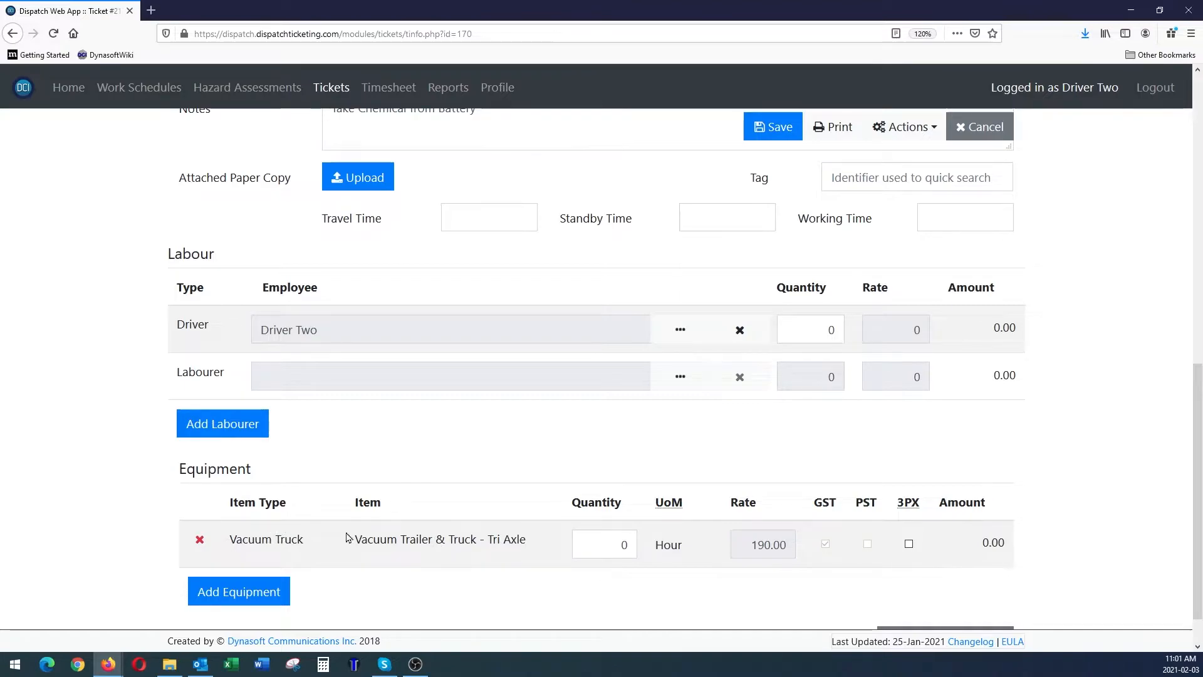
pyautogui.scroll(1, 432, 498)
pyautogui.scroll(20, 432, 498)
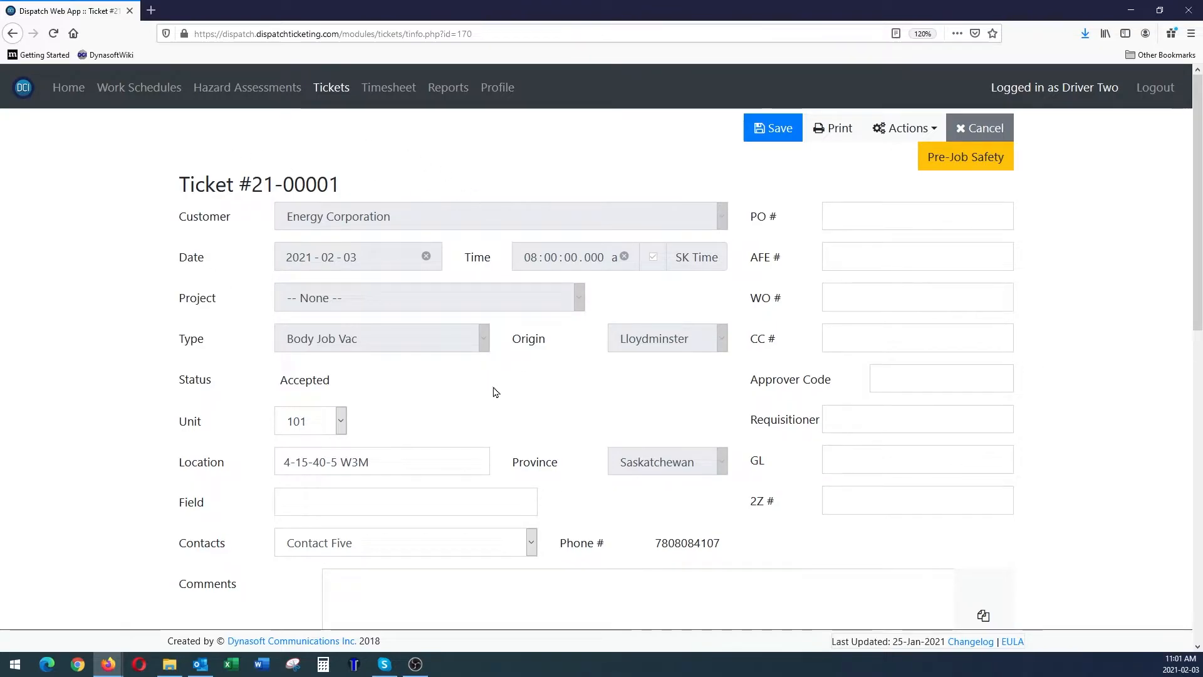
pyautogui.scroll(-3, 548, 456)
pyautogui.scroll(-6, 548, 455)
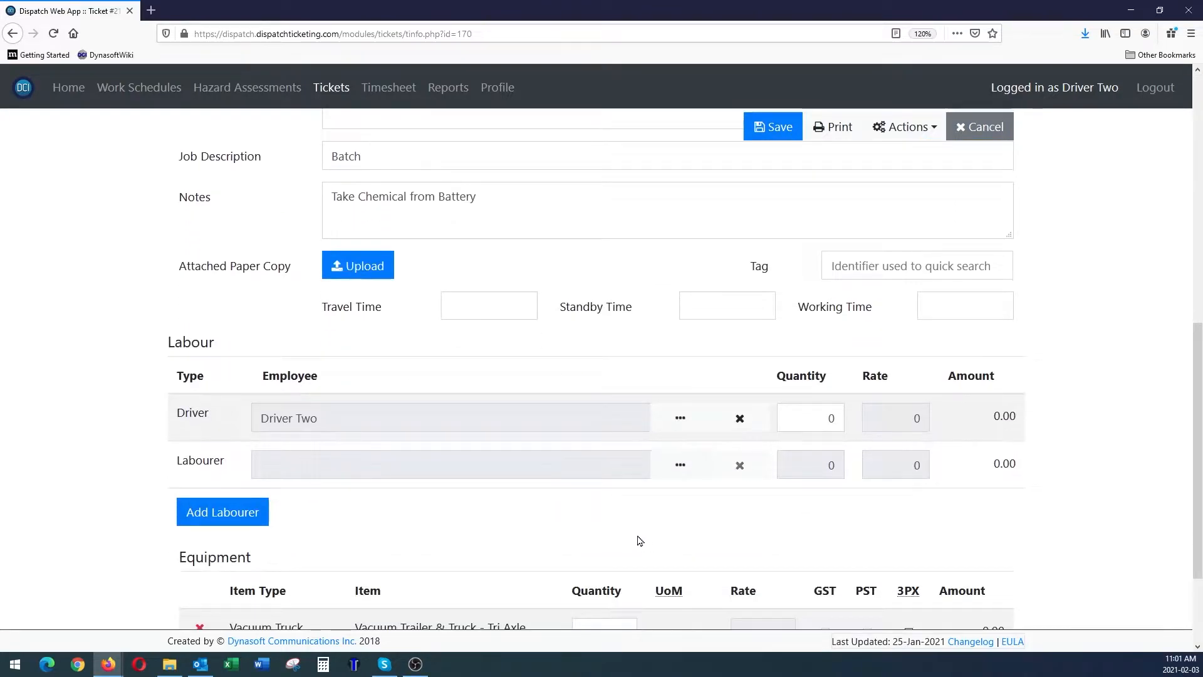
pyautogui.scroll(-2, 639, 539)
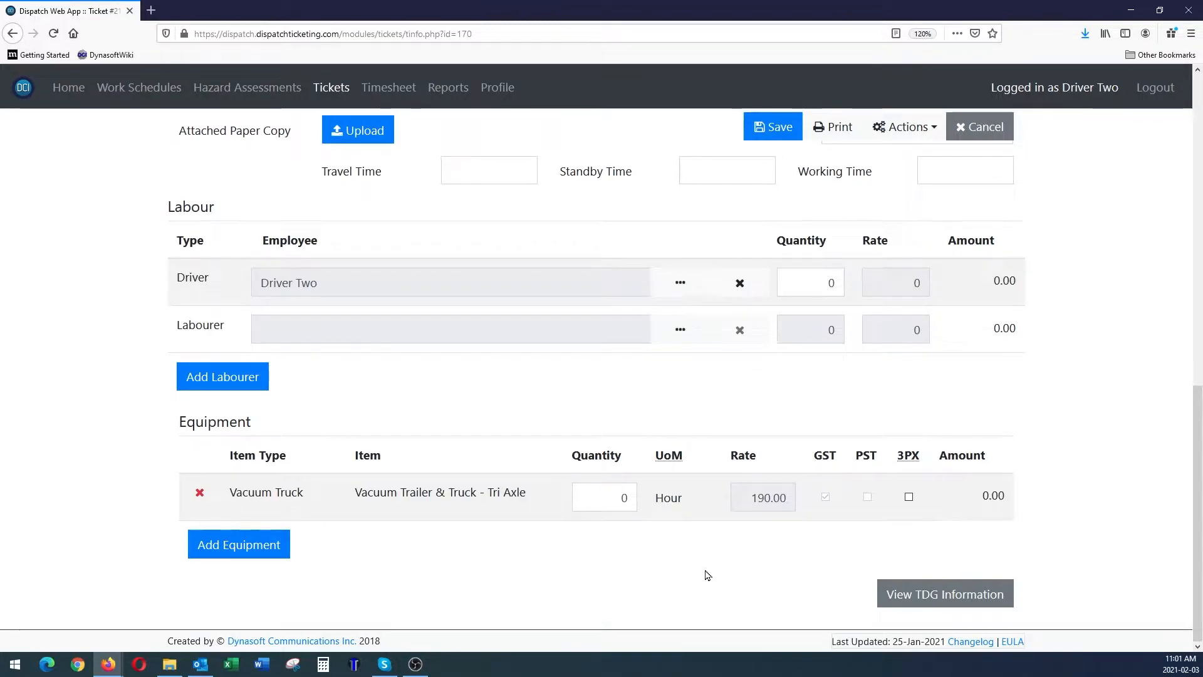
pyautogui.scroll(2, 686, 570)
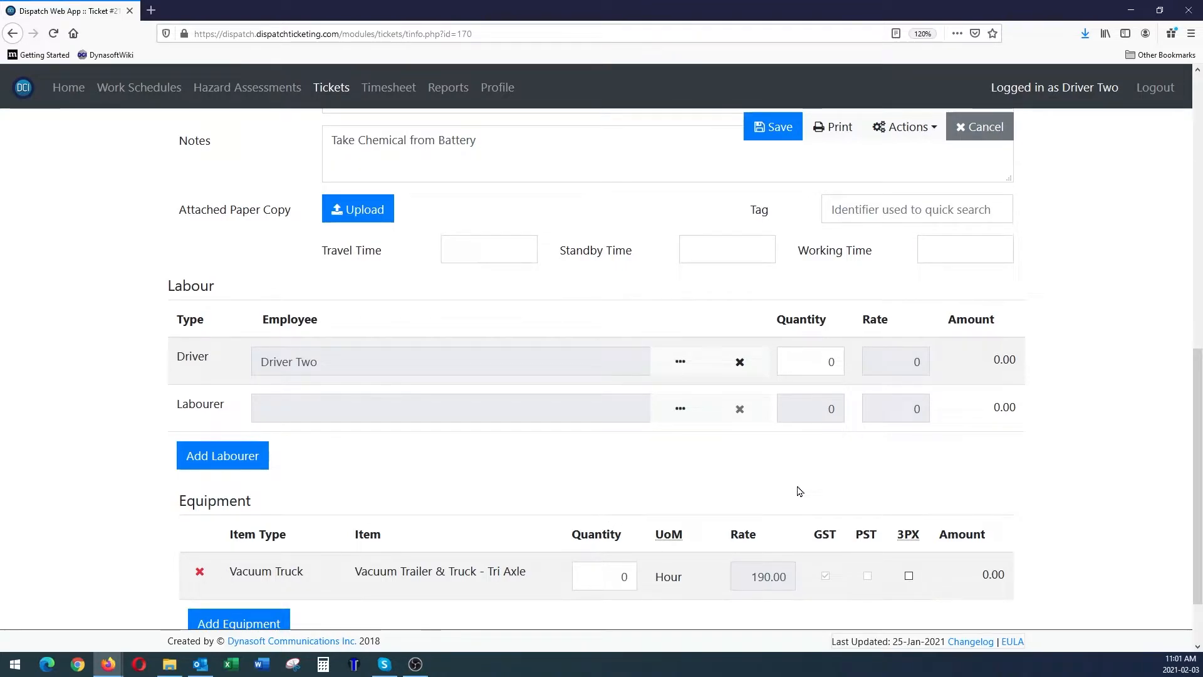
# Set the quantity to 5 for both the driver's labour row and the vacuum truck equipment row.
pyautogui.click(803, 365)
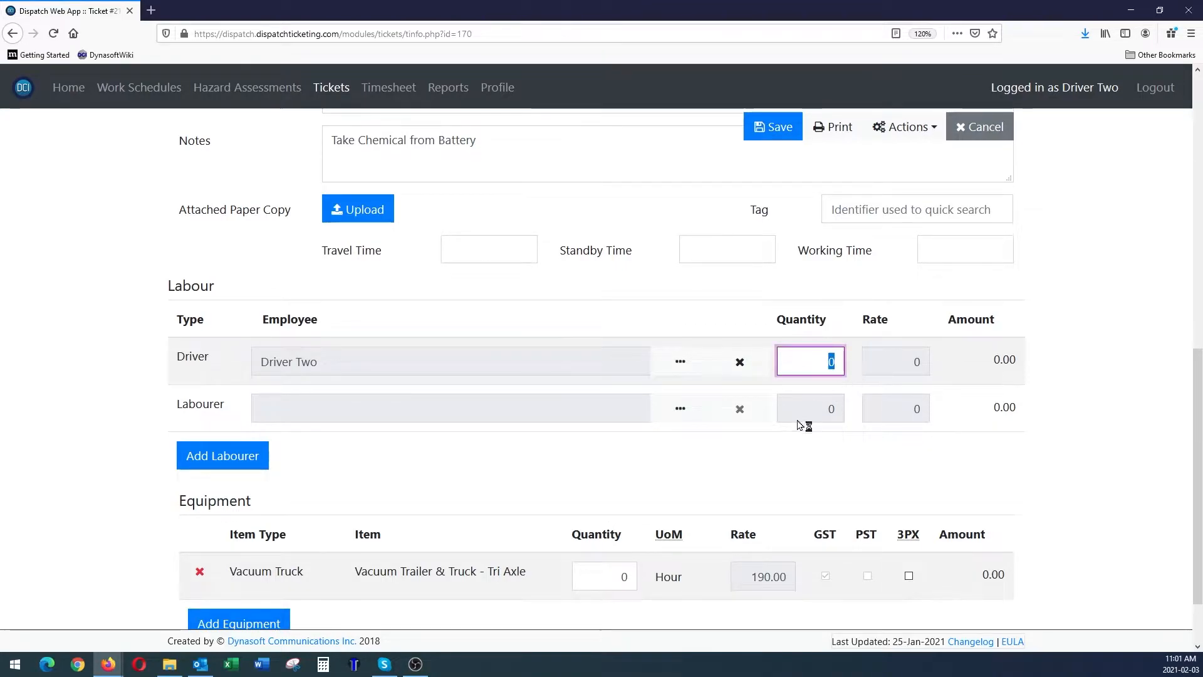
pyautogui.write('5')
pyautogui.scroll(-2, 693, 478)
pyautogui.click(620, 501)
pyautogui.write('5')
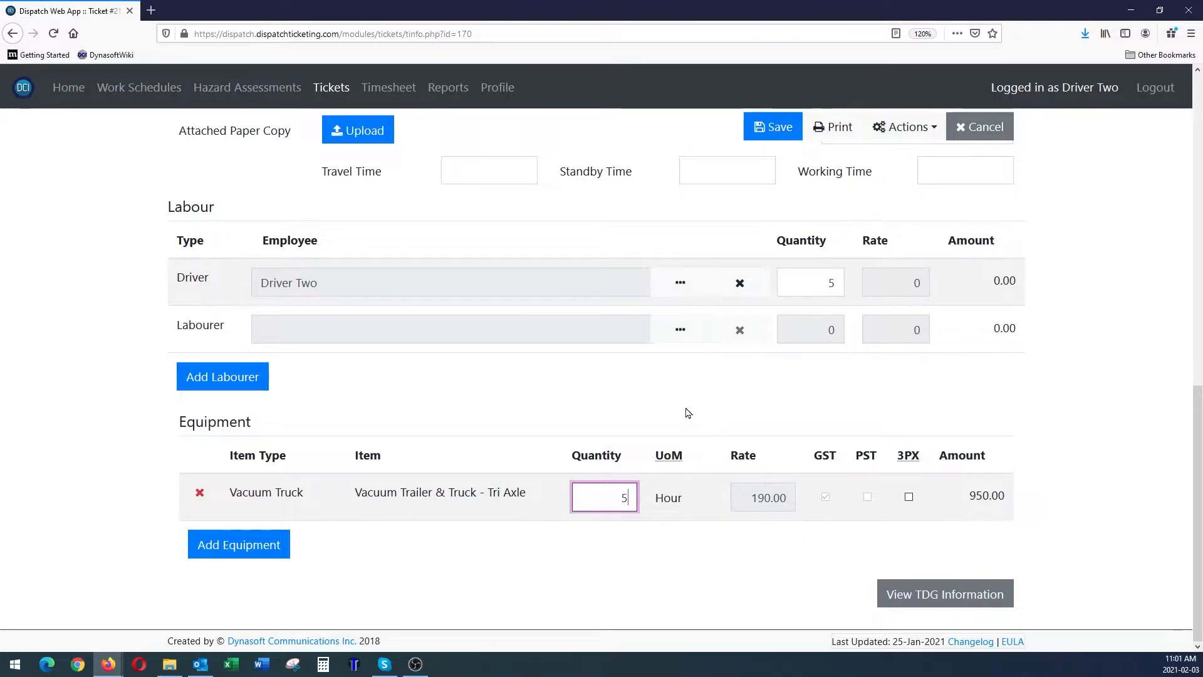
# Check the ticket's Comments field and entries, and save the ticket.
pyautogui.scroll(6, 688, 412)
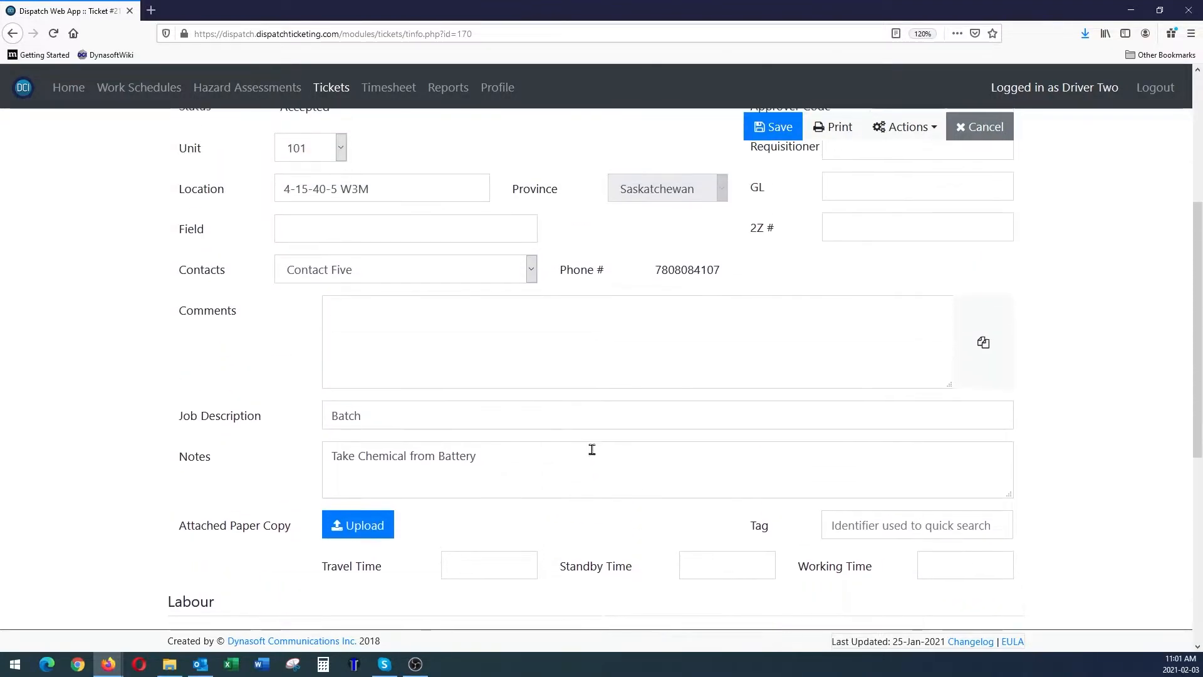
pyautogui.click(363, 314)
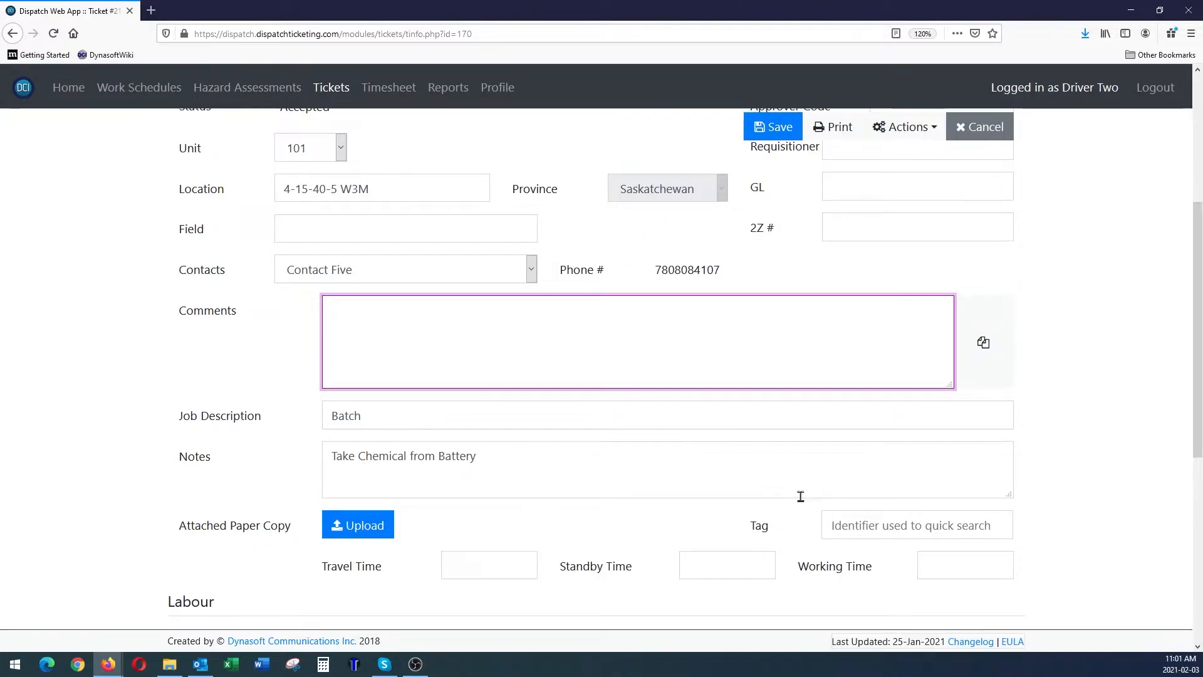
pyautogui.scroll(4, 800, 495)
pyautogui.scroll(-7, 815, 500)
pyautogui.scroll(-3, 757, 506)
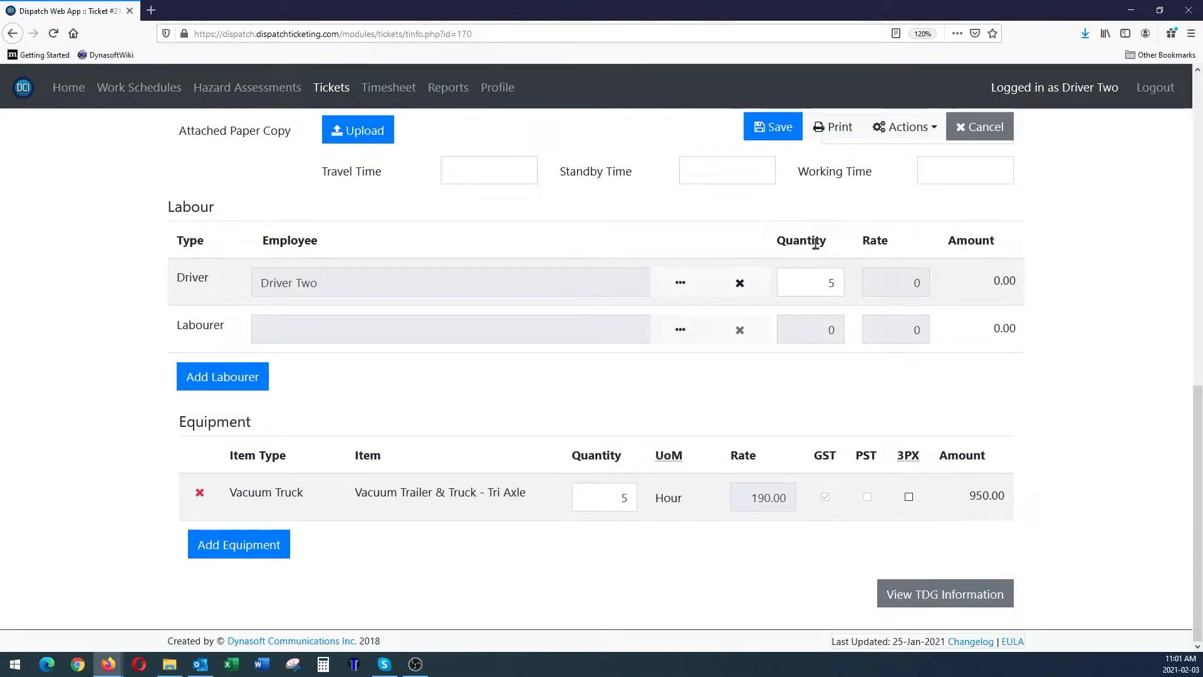
pyautogui.click(773, 127)
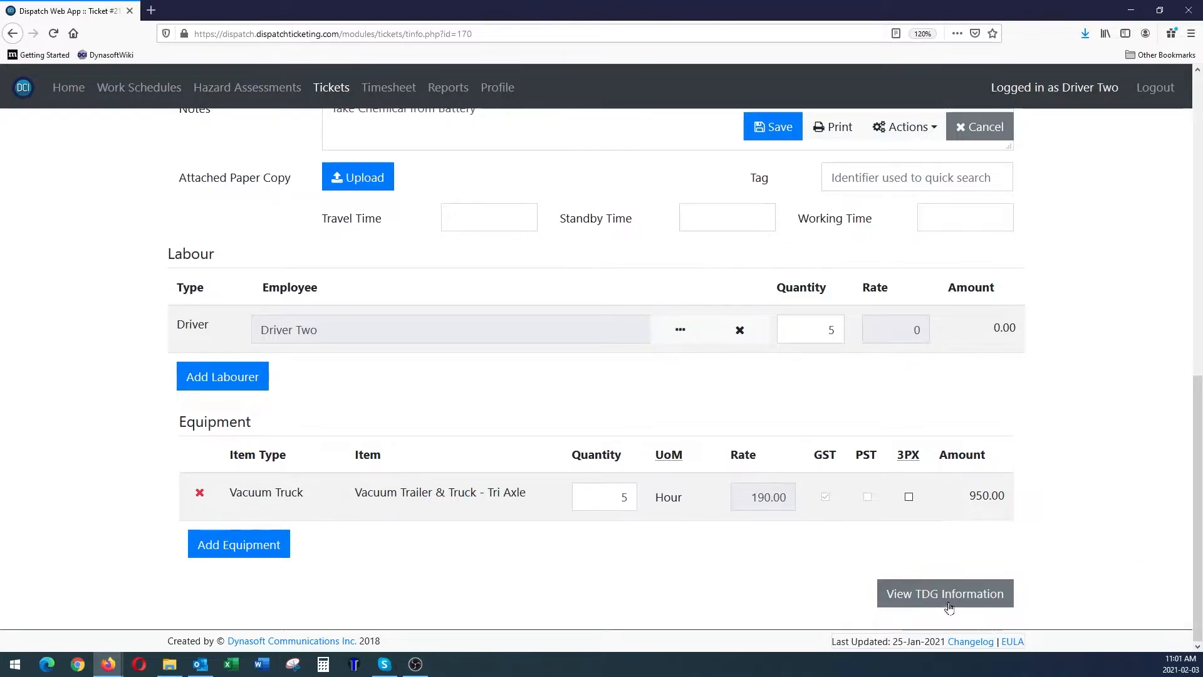
# Open the ticket's TDG information and fill Load 1's product details from the common name Crude Oil, Sour.
pyautogui.click(930, 599)
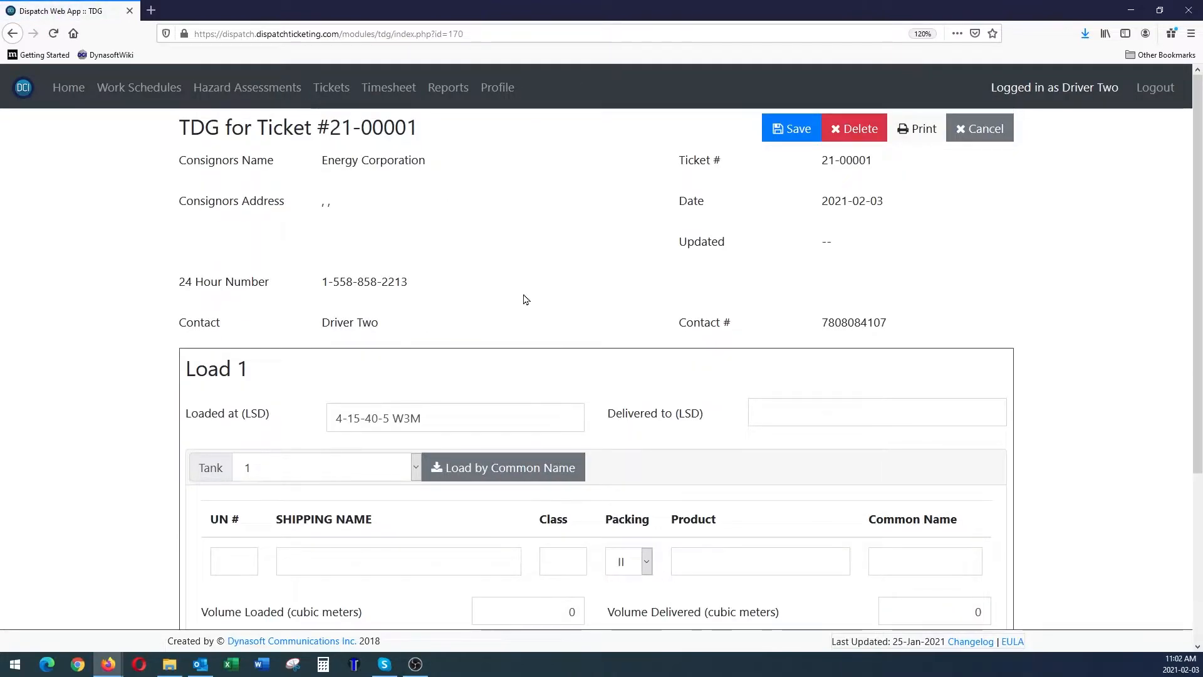
pyautogui.scroll(-3, 543, 319)
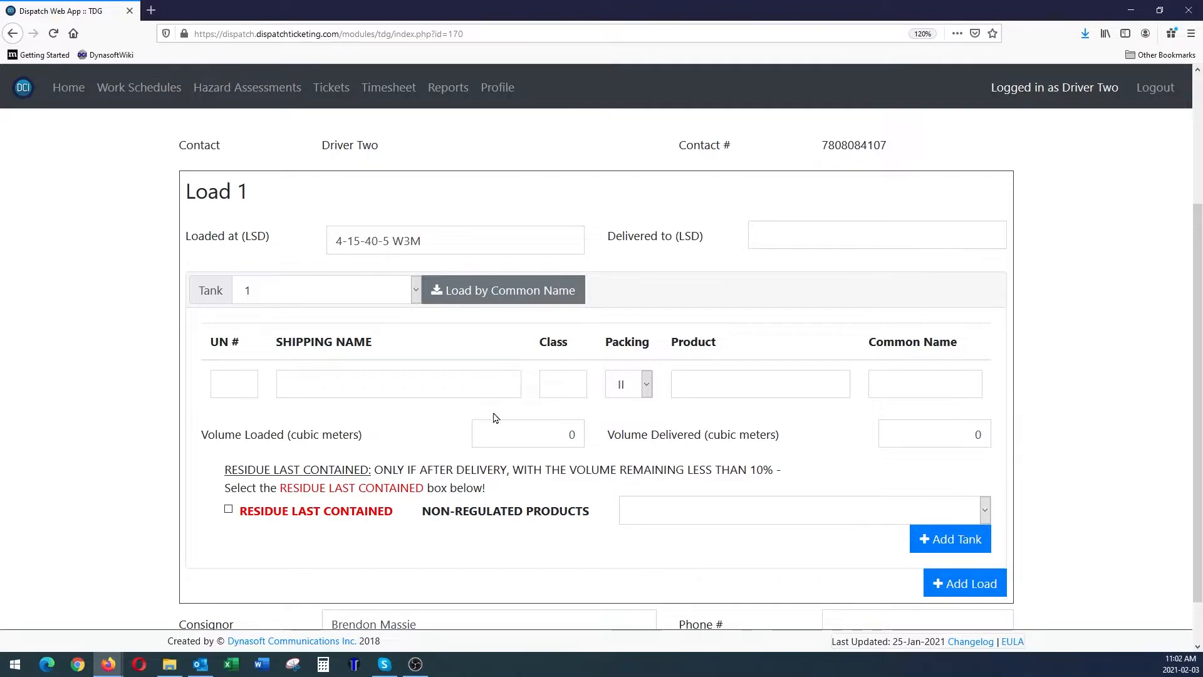
pyautogui.click(508, 292)
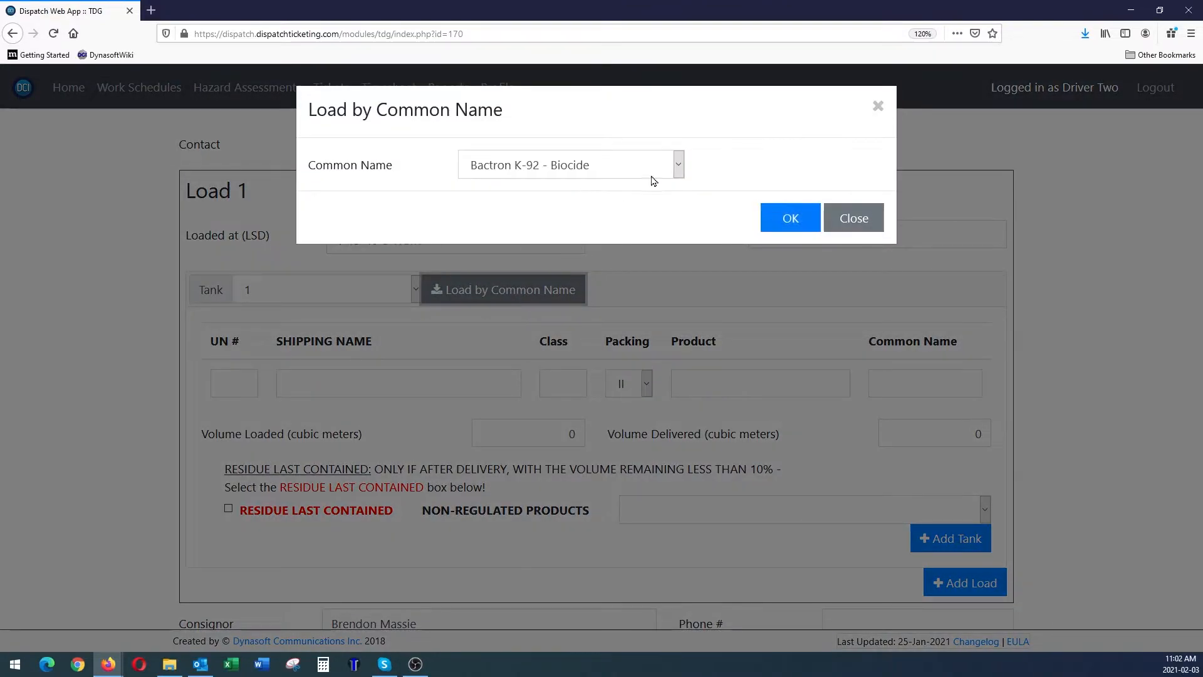
pyautogui.click(679, 167)
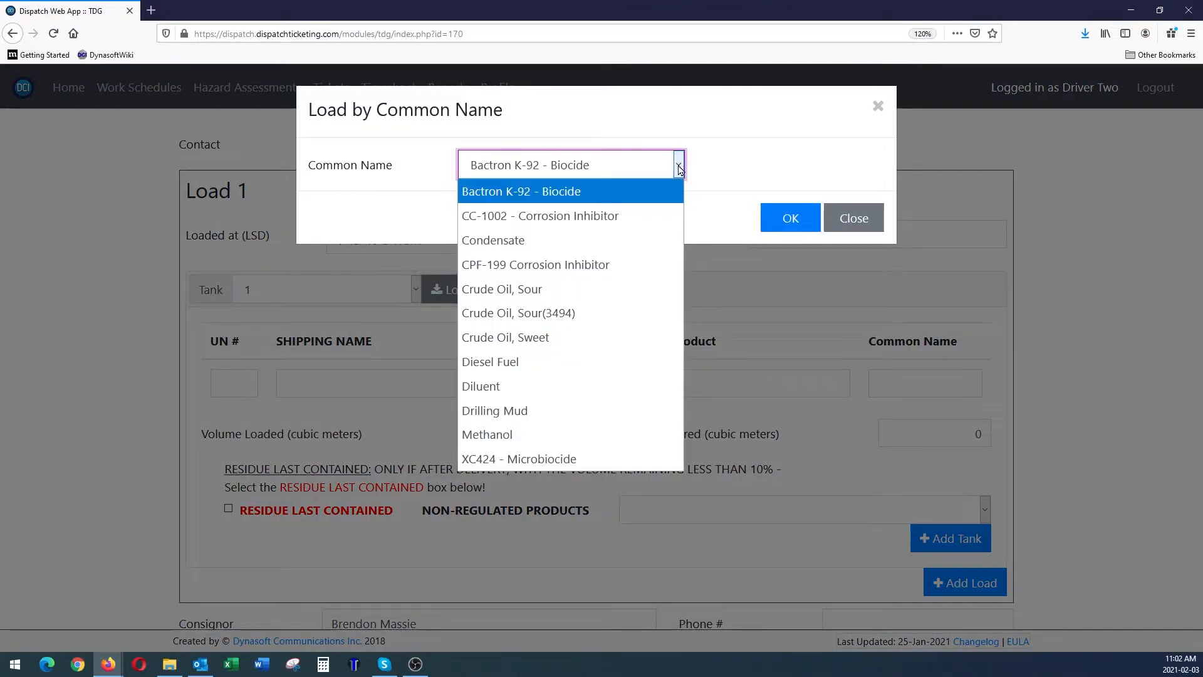
pyautogui.click(637, 288)
pyautogui.click(780, 213)
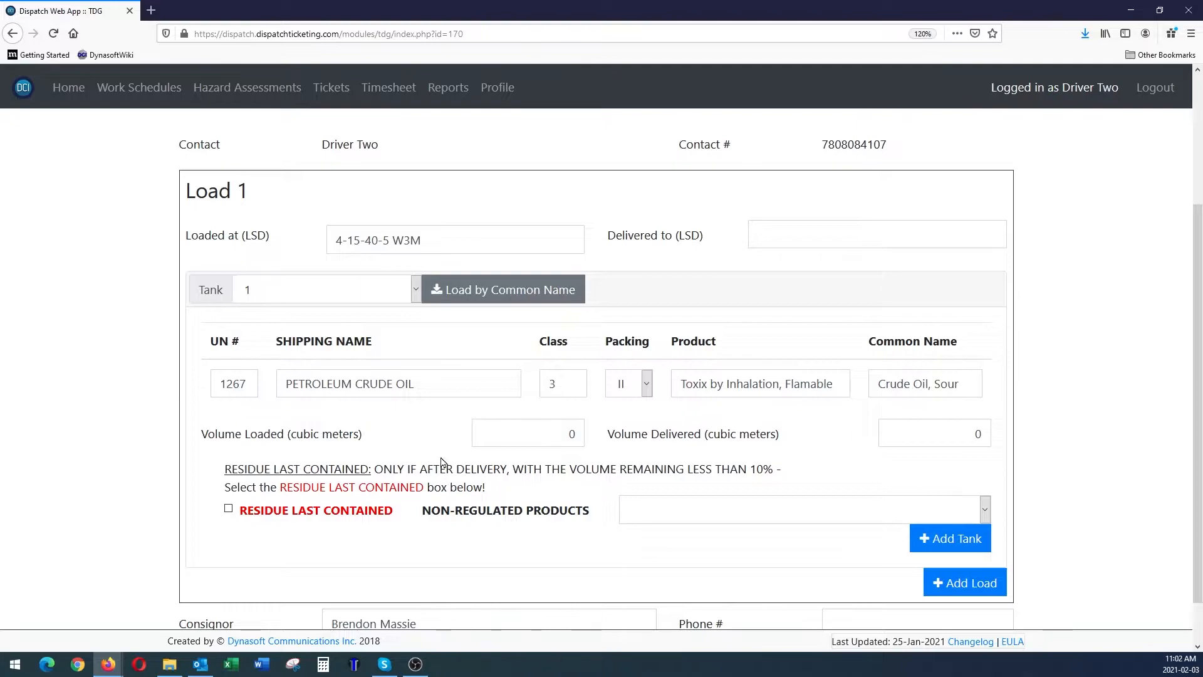
# Try tank numbers 2 and 3 for Load 1 and return the tank to 1.
pyautogui.scroll(-1, 464, 457)
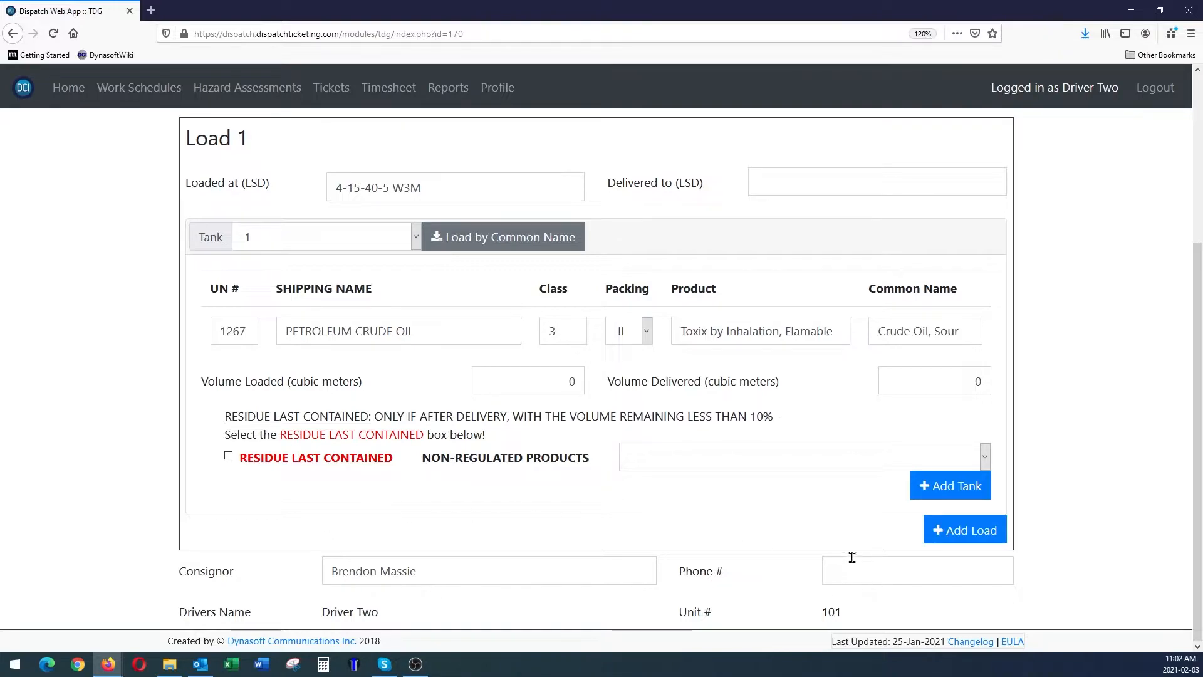
pyautogui.scroll(3, 531, 522)
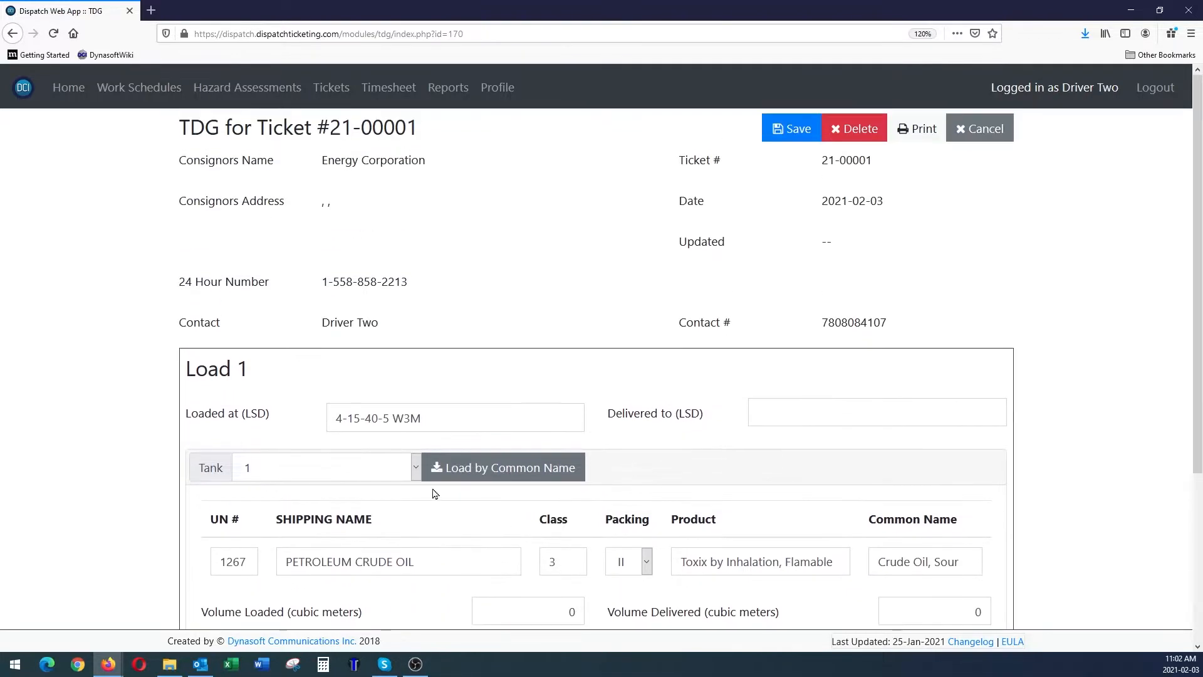
pyautogui.scroll(-1, 471, 528)
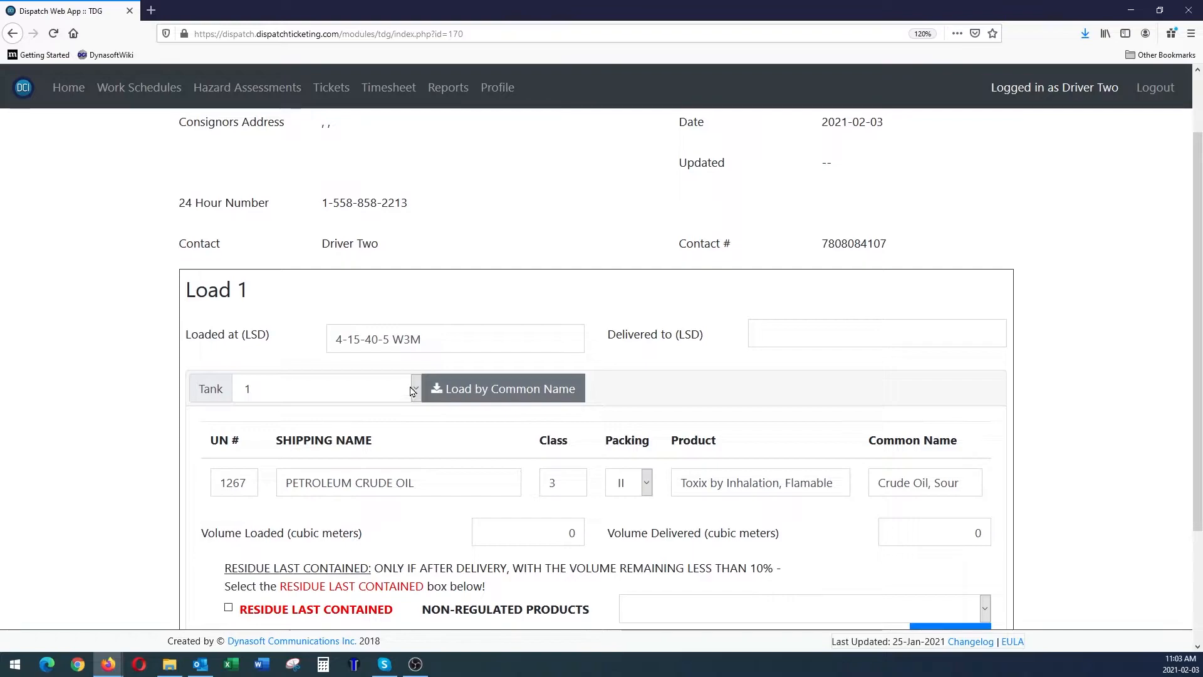
pyautogui.click(417, 389)
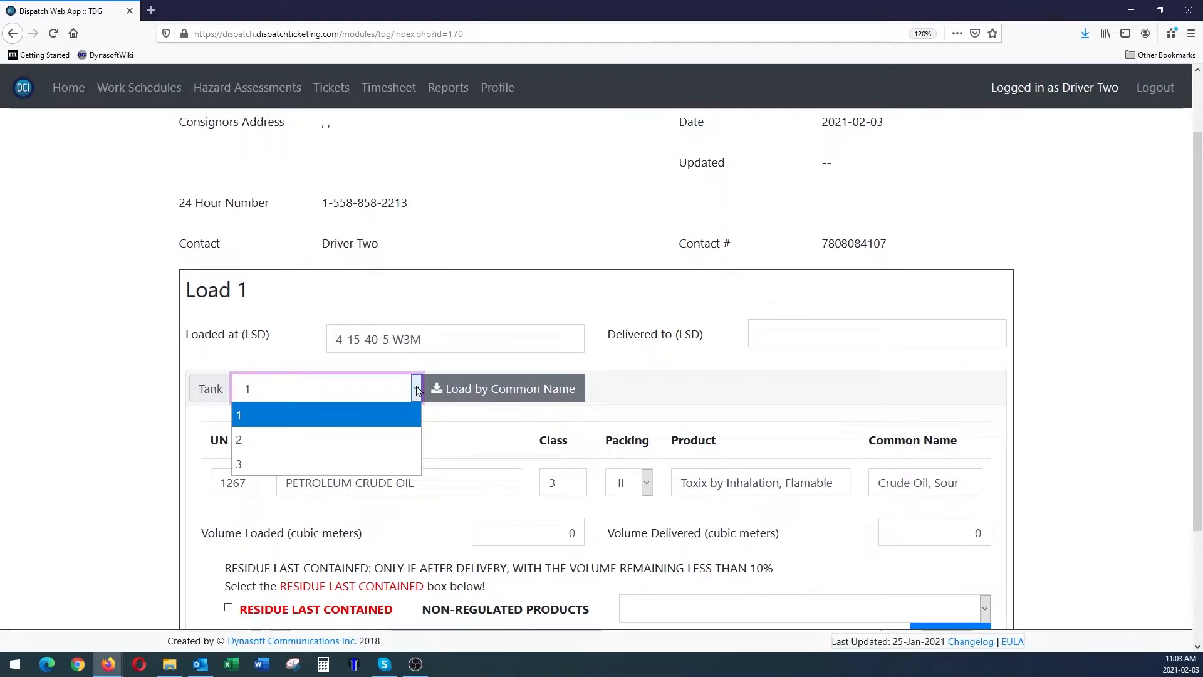
pyautogui.click(388, 441)
pyautogui.click(416, 389)
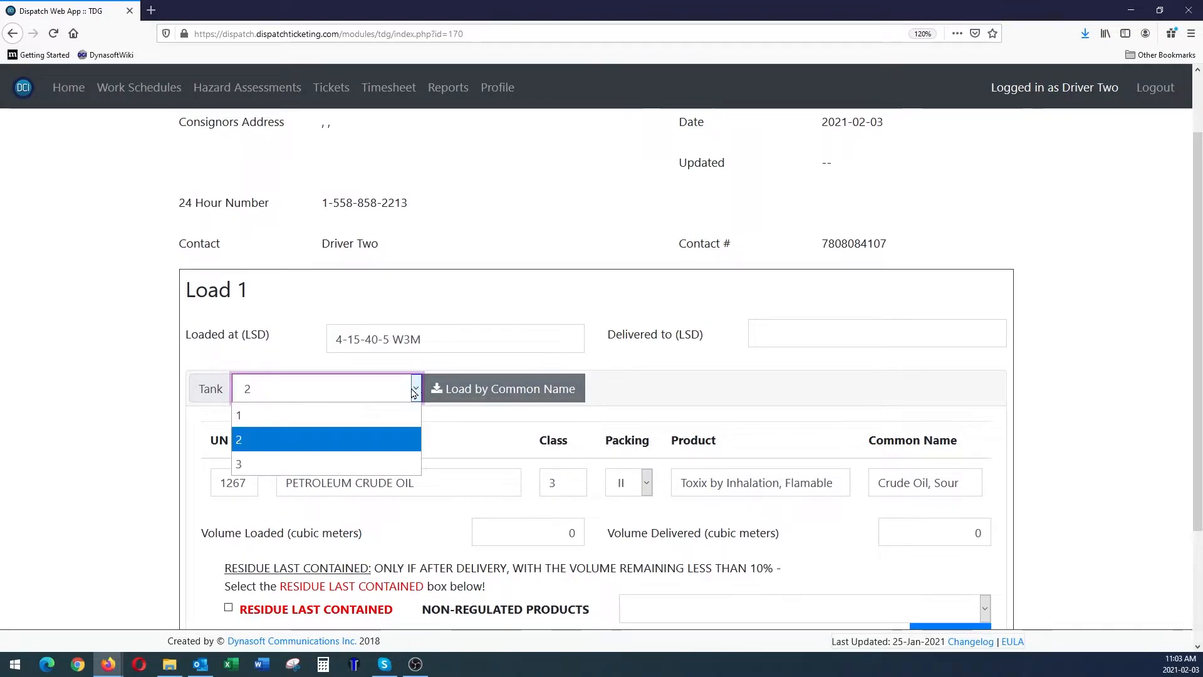
pyautogui.click(355, 464)
pyautogui.click(416, 388)
pyautogui.click(358, 424)
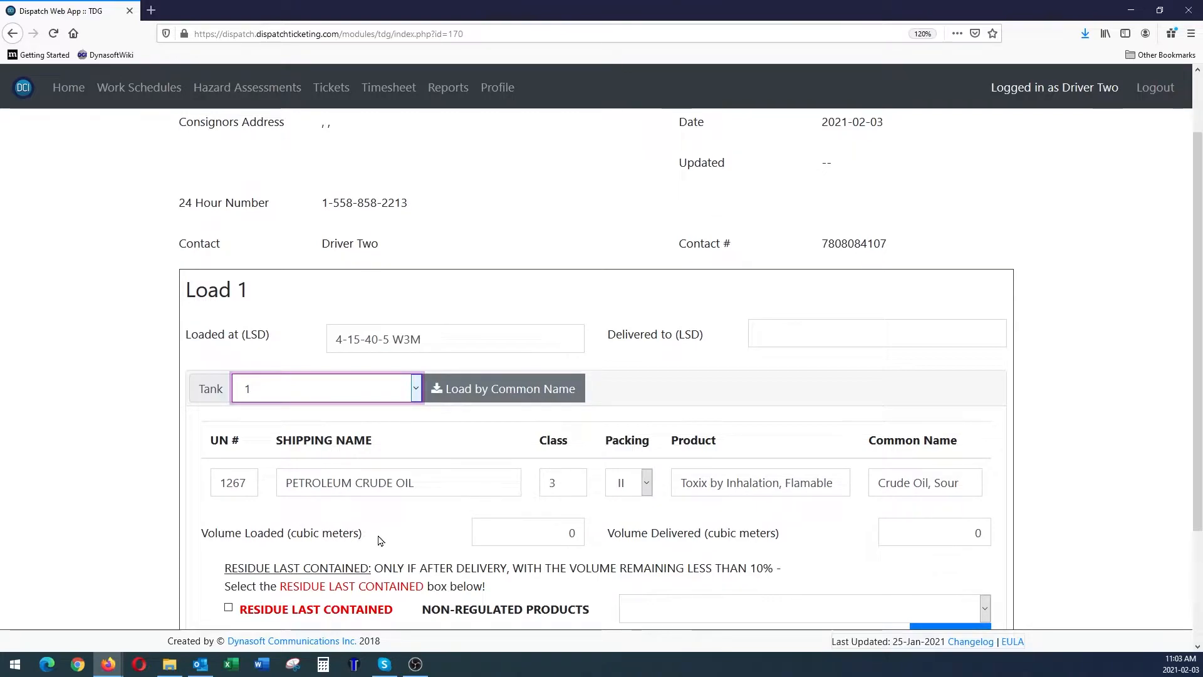
# Add a second load to the TDG form, review it and leave the form without saving.
pyautogui.scroll(-2, 403, 541)
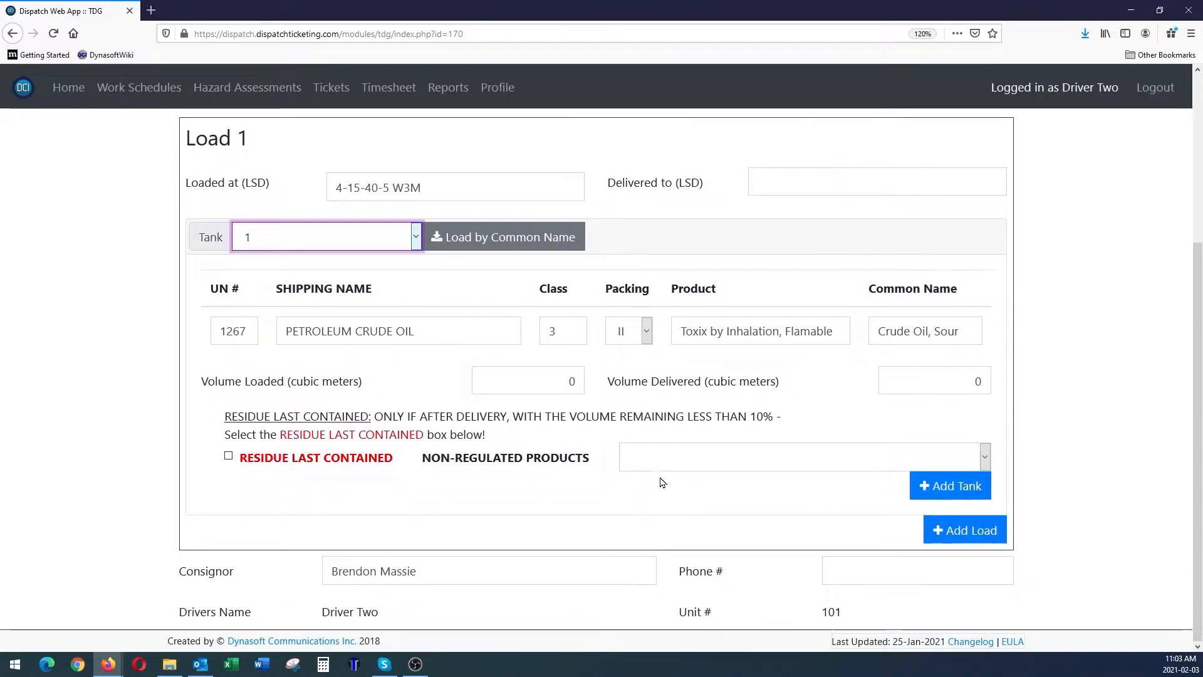
pyautogui.click(940, 529)
pyautogui.scroll(-4, 450, 431)
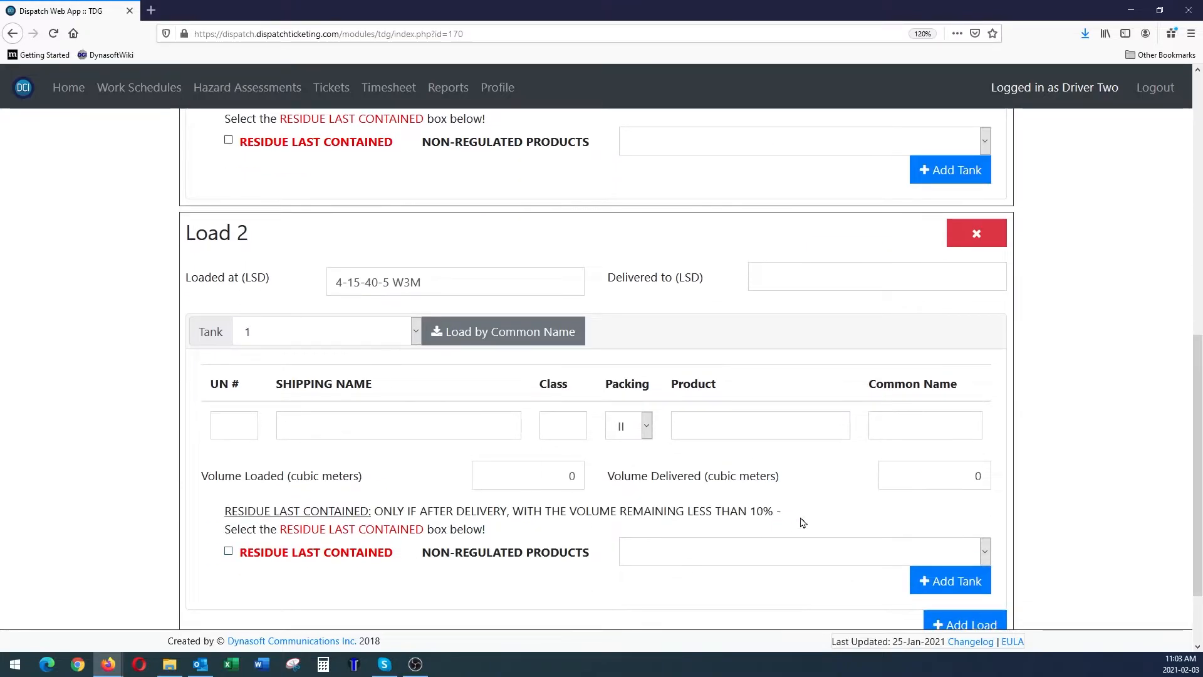
pyautogui.scroll(7, 789, 518)
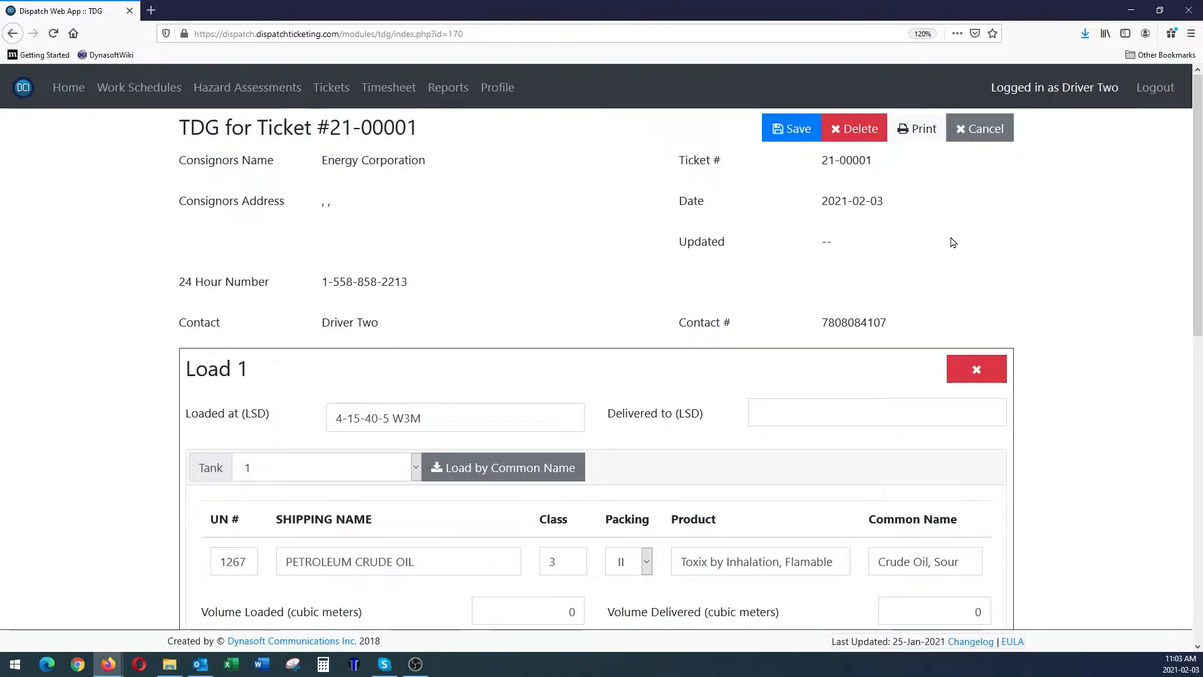
pyautogui.click(990, 127)
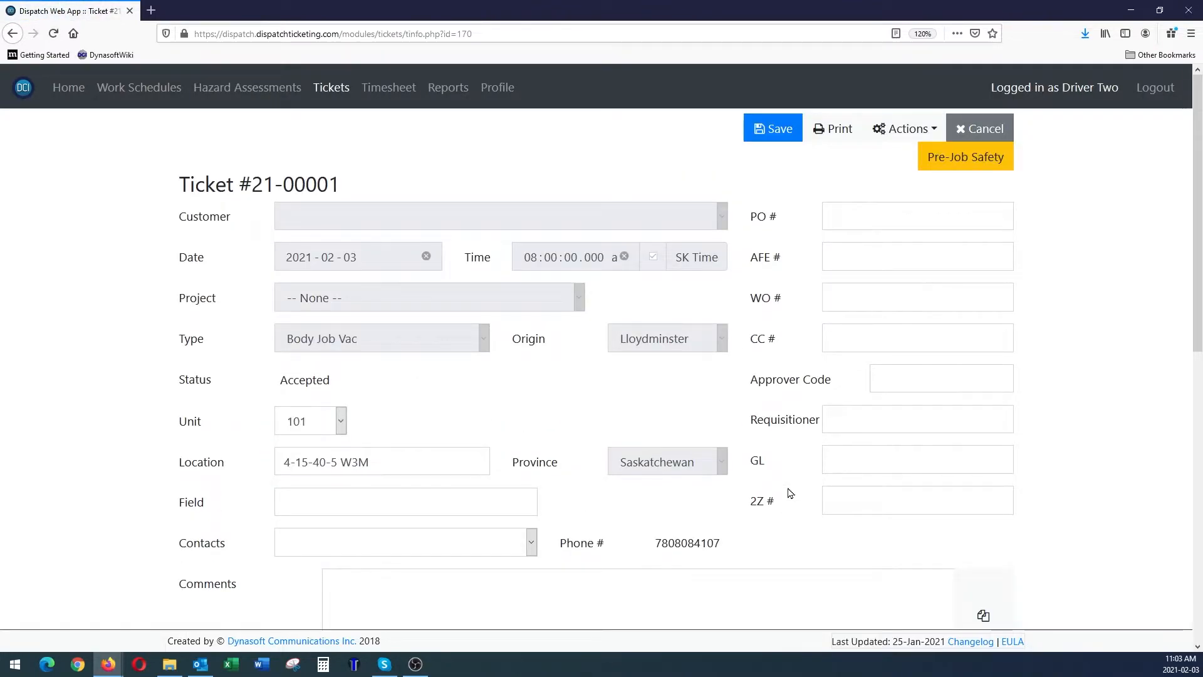
# Open the Pre-Job Safety form linked to the ticket.
pyautogui.scroll(-6, 864, 327)
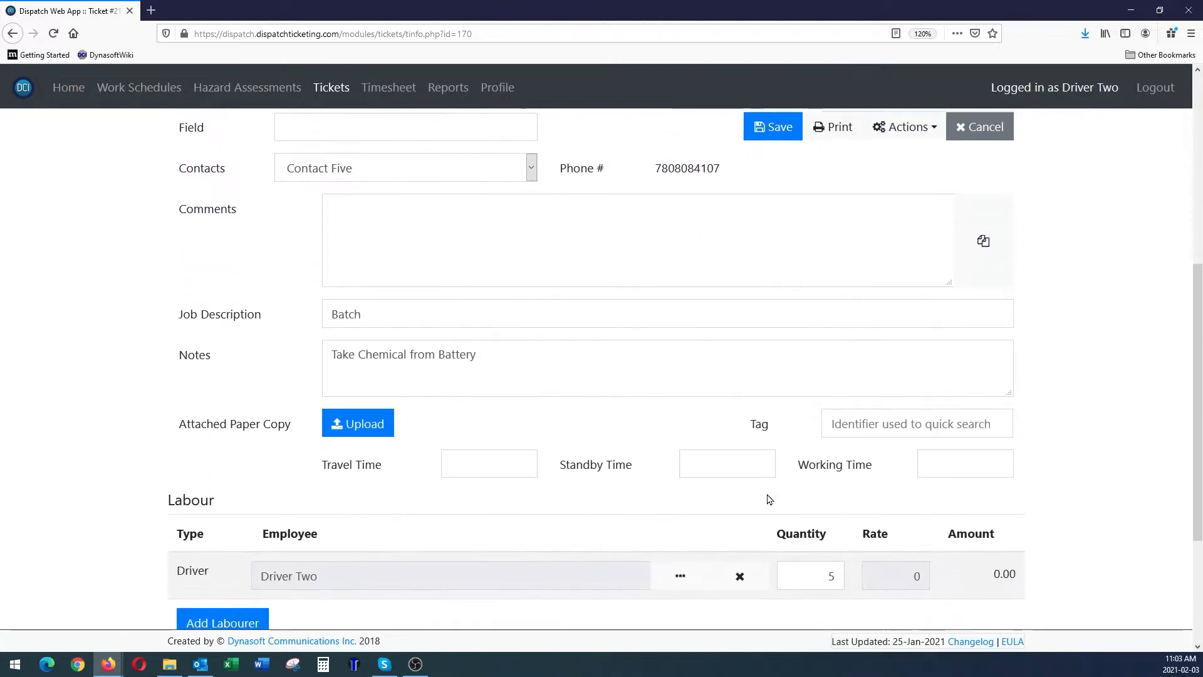
pyautogui.scroll(4, 785, 494)
pyautogui.scroll(2, 931, 232)
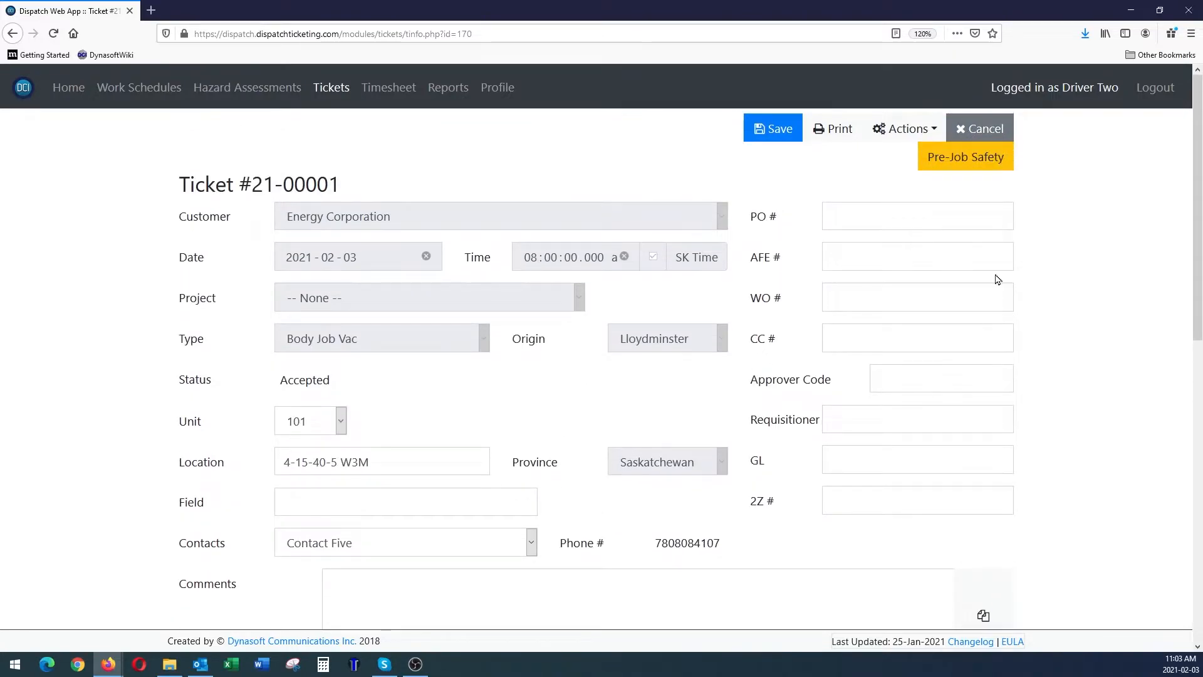
pyautogui.click(968, 162)
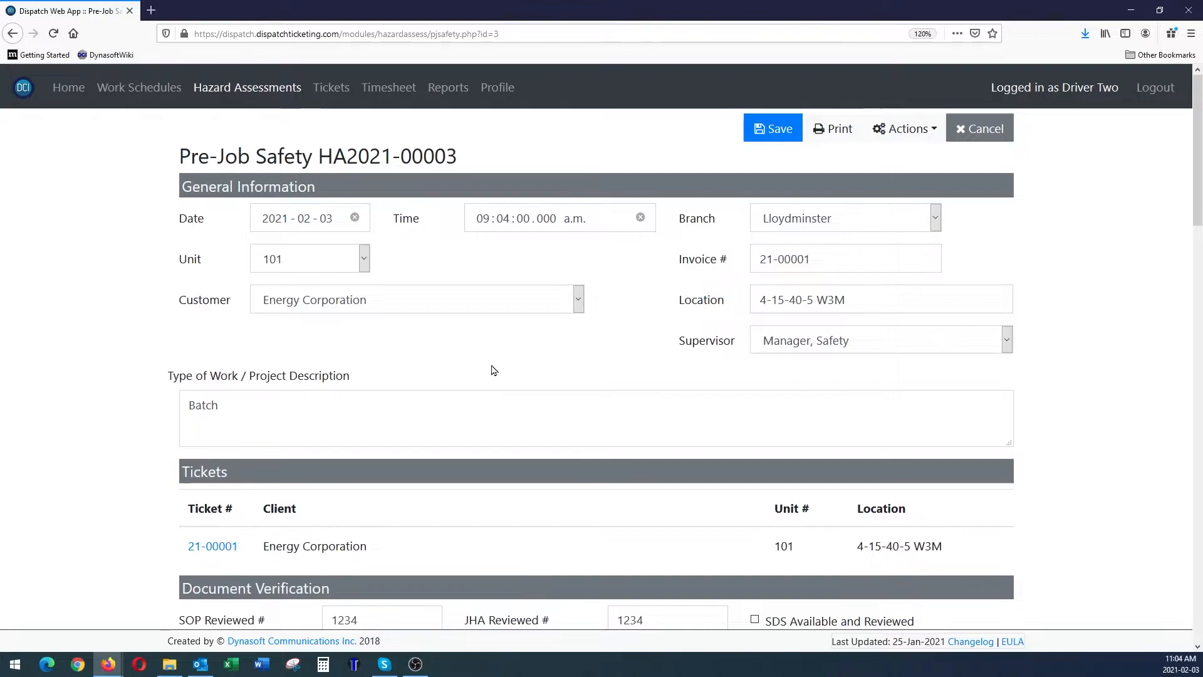
# Examine the Pre-Job Safety form's document verification, protective equipment, safety review, hazard control, emergency plan and debriefing sections.
pyautogui.scroll(-8, 492, 369)
pyautogui.scroll(-3, 659, 501)
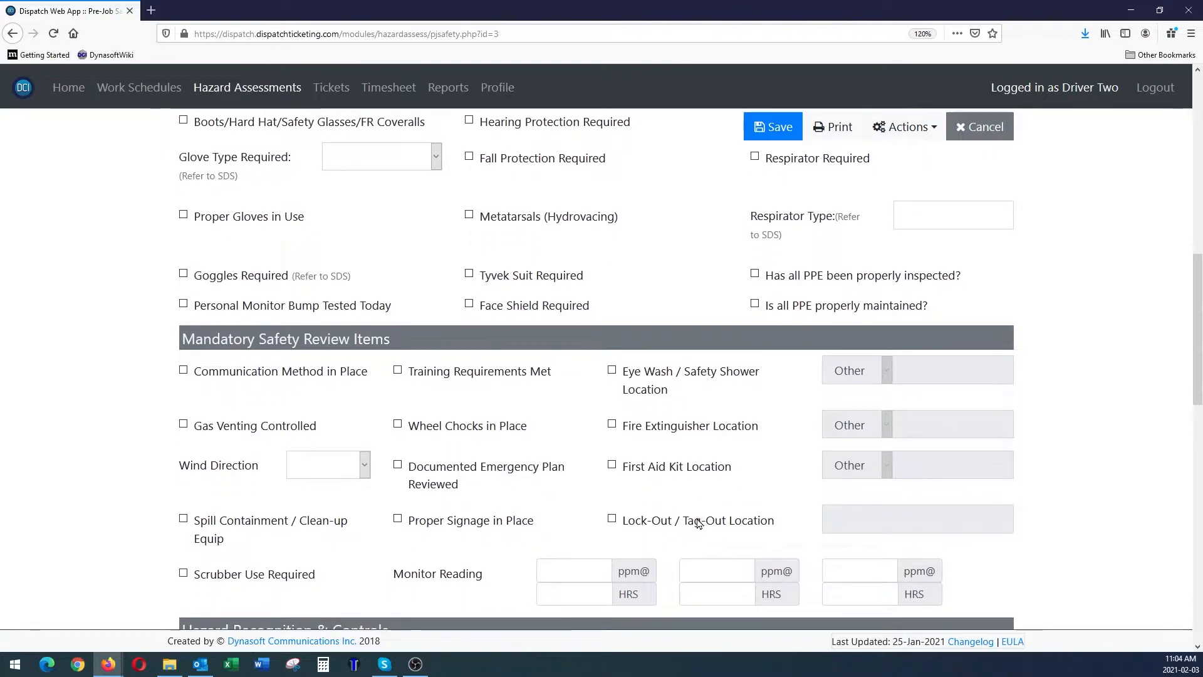
pyautogui.scroll(-1, 683, 526)
pyautogui.scroll(4, 677, 502)
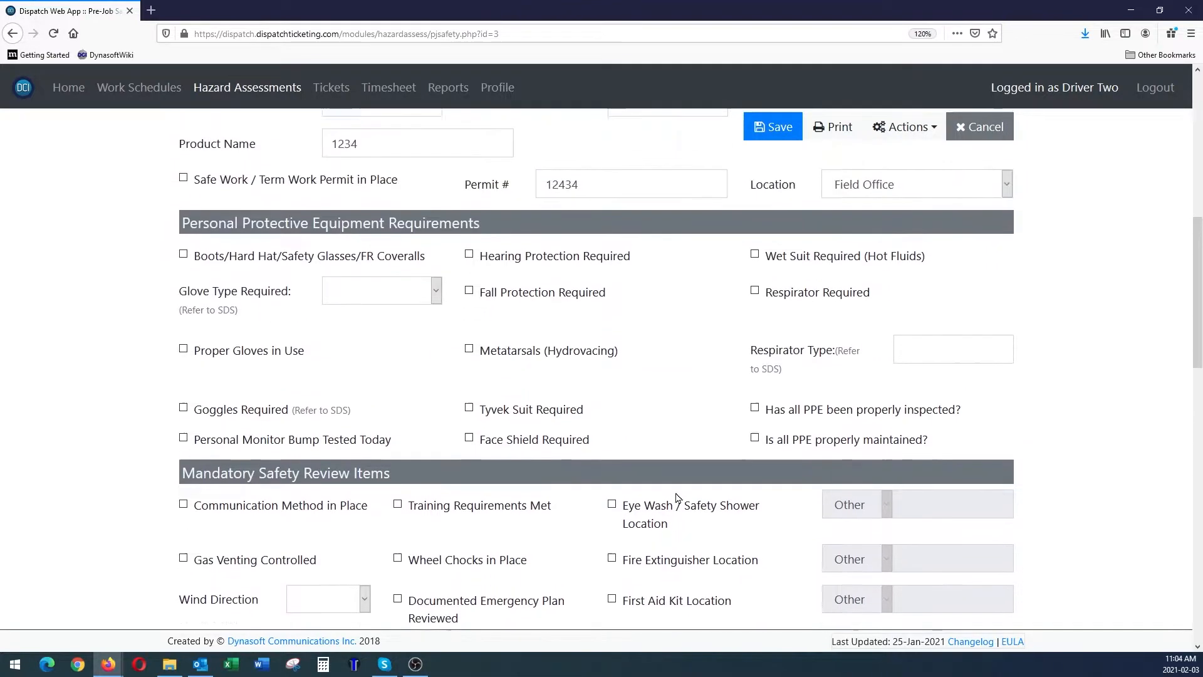
pyautogui.scroll(3, 677, 498)
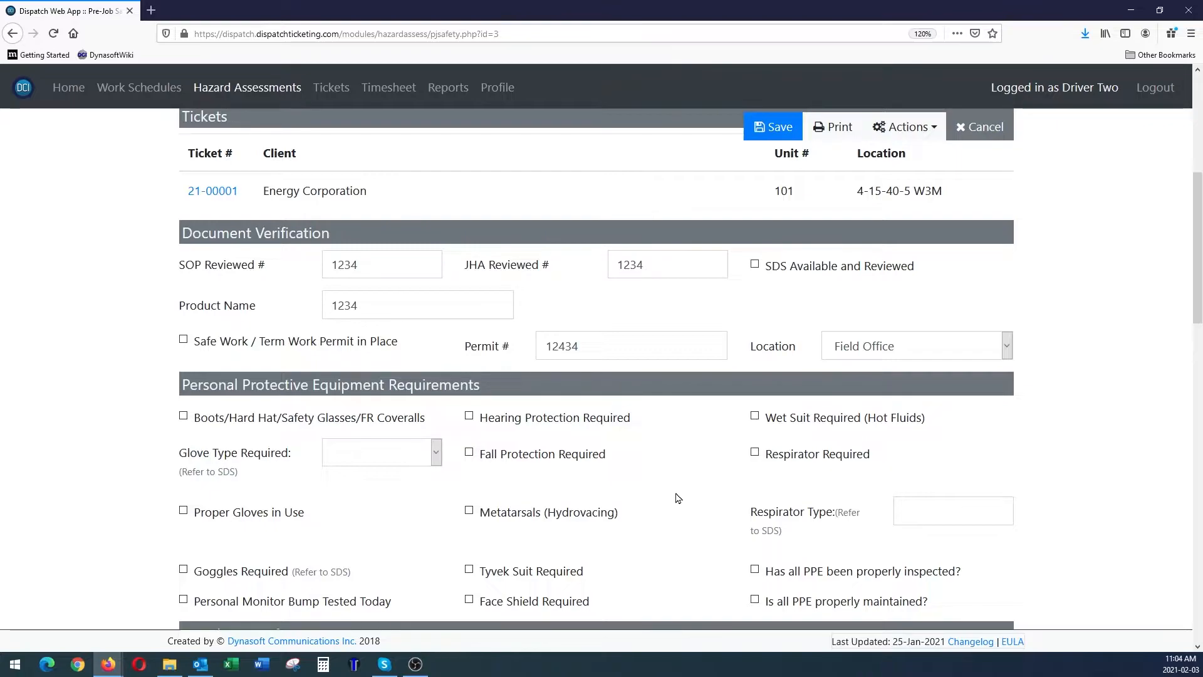
pyautogui.scroll(-12, 699, 501)
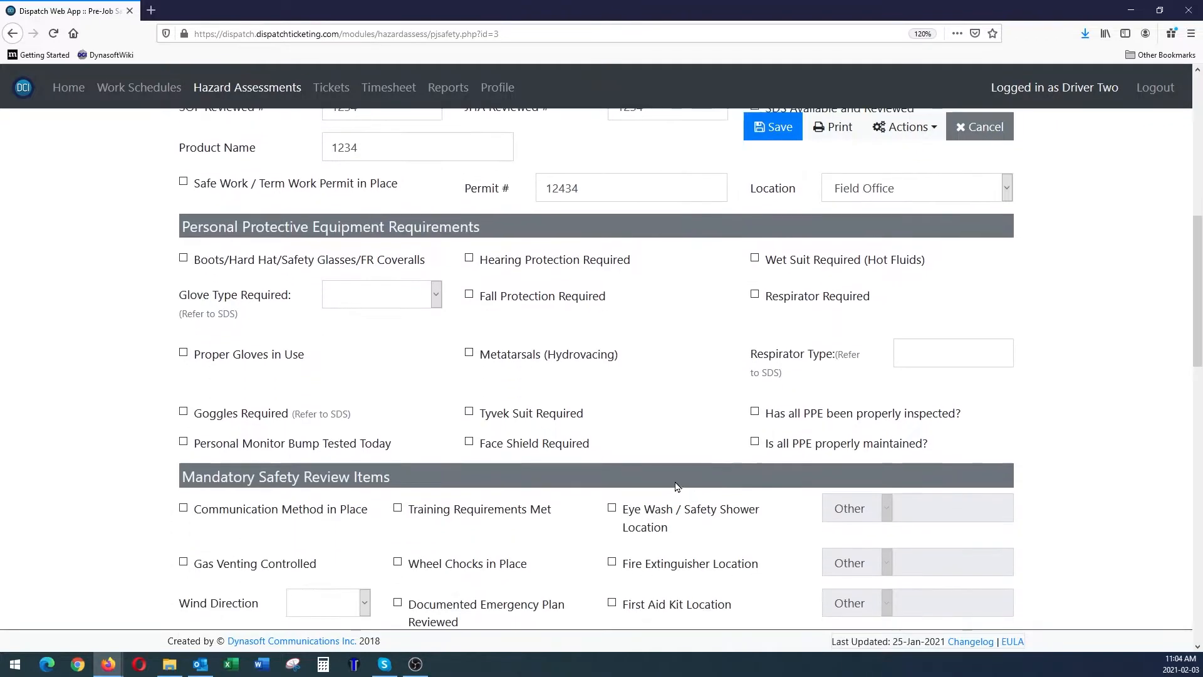
pyautogui.scroll(-6, 624, 473)
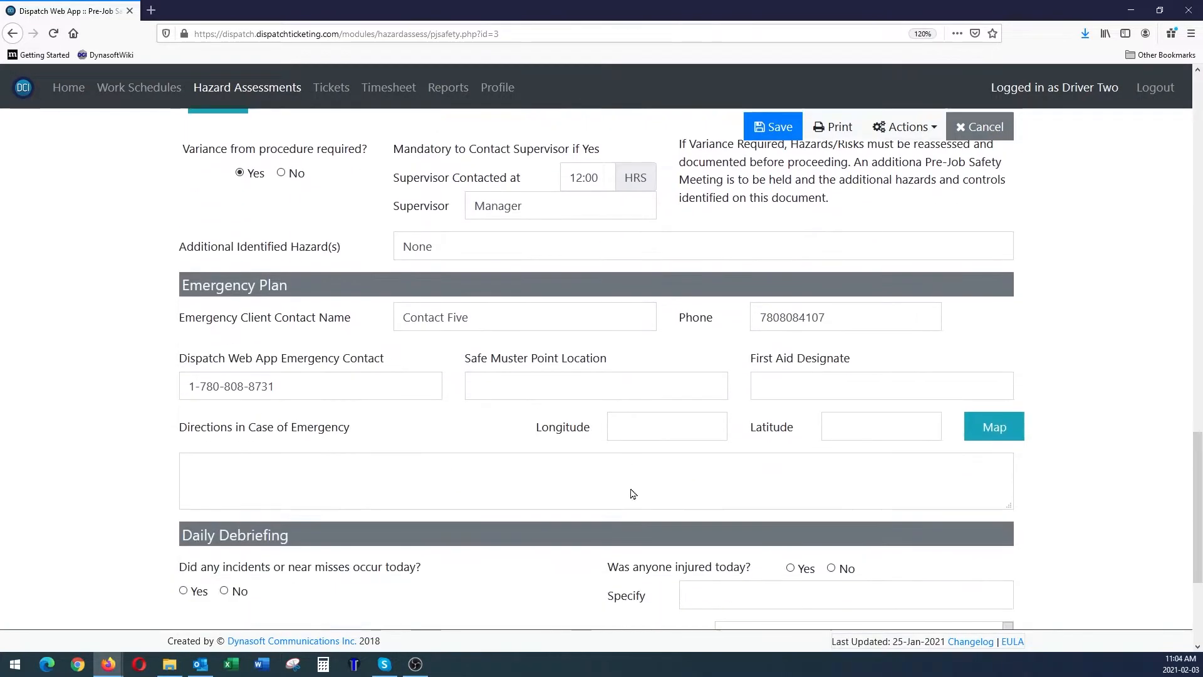
pyautogui.scroll(6, 712, 395)
pyautogui.scroll(6, 630, 506)
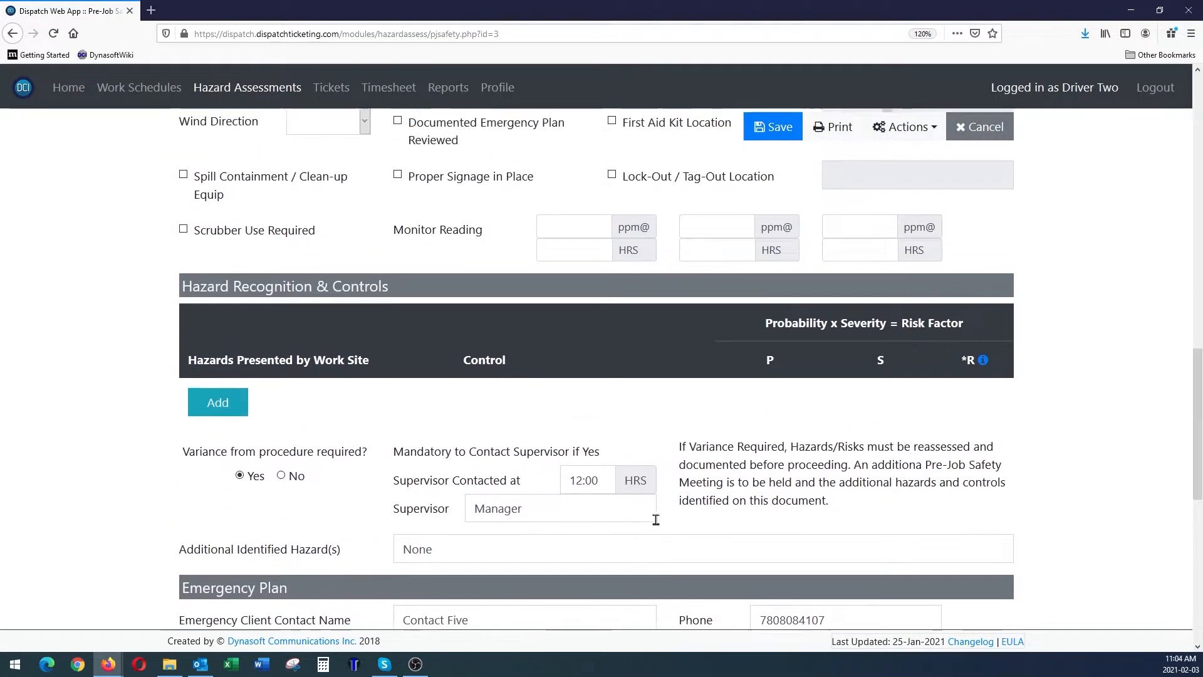
# Review the Risk Factor rating chart for the Hazard Recognition & Controls section, including its probability and severity definitions.
pyautogui.scroll(6, 674, 523)
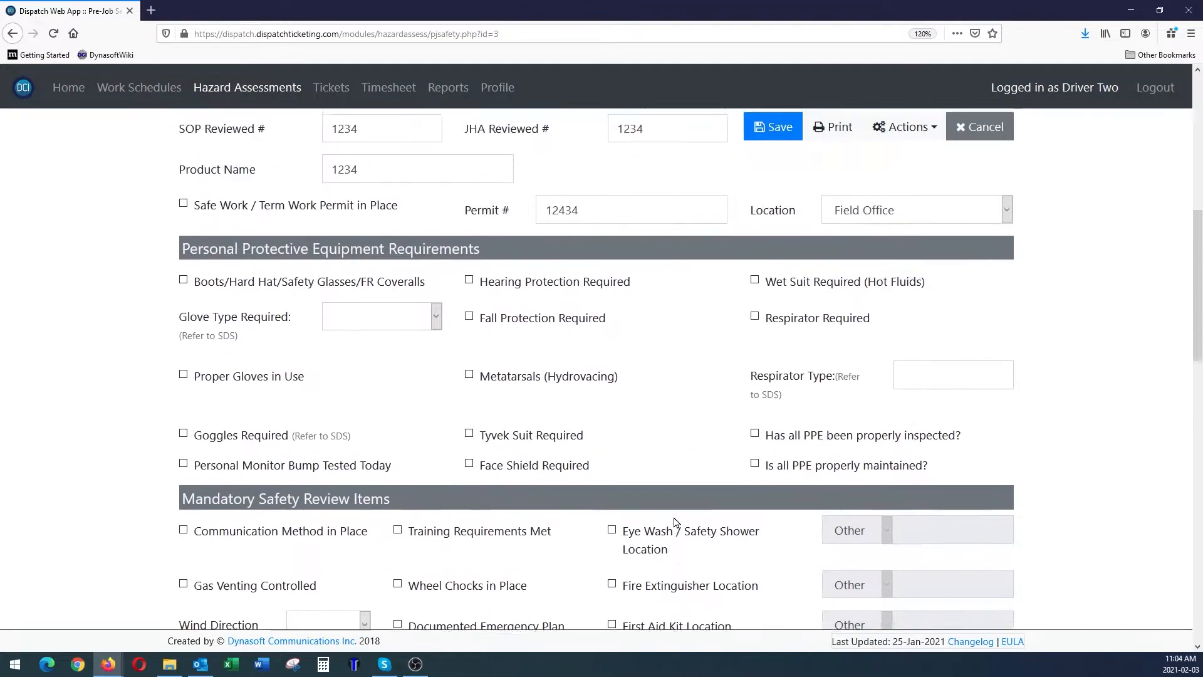
pyautogui.scroll(-9, 727, 476)
pyautogui.scroll(-1, 815, 522)
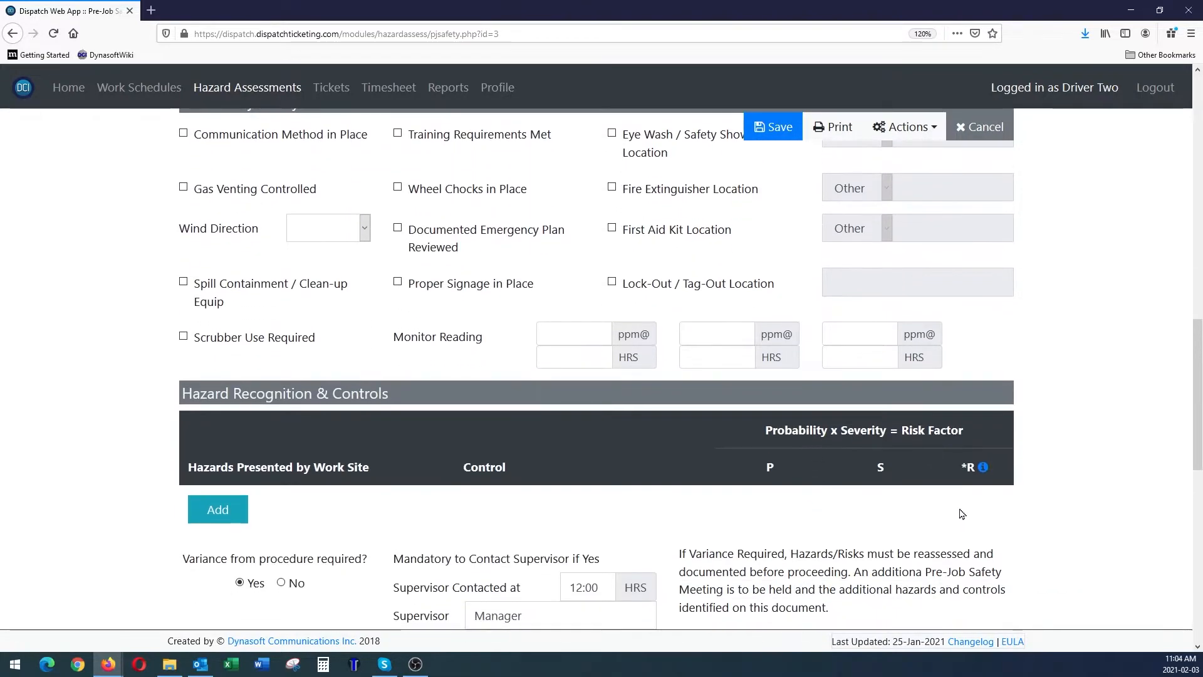
pyautogui.click(984, 467)
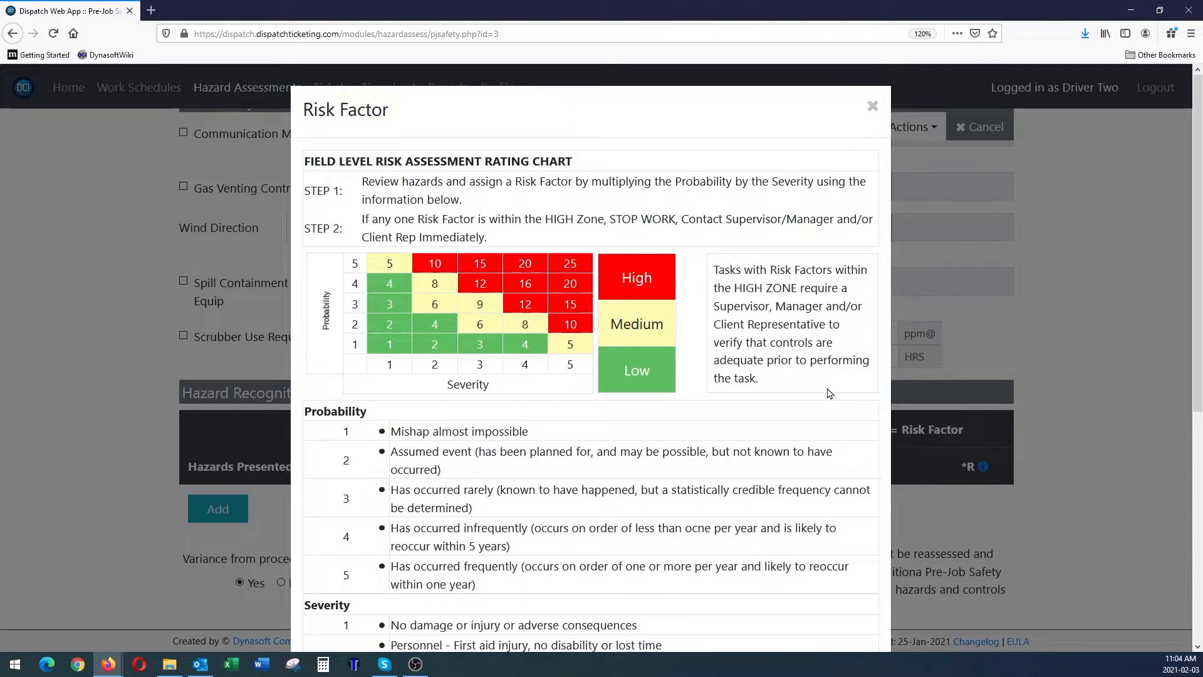
pyautogui.scroll(-5, 764, 427)
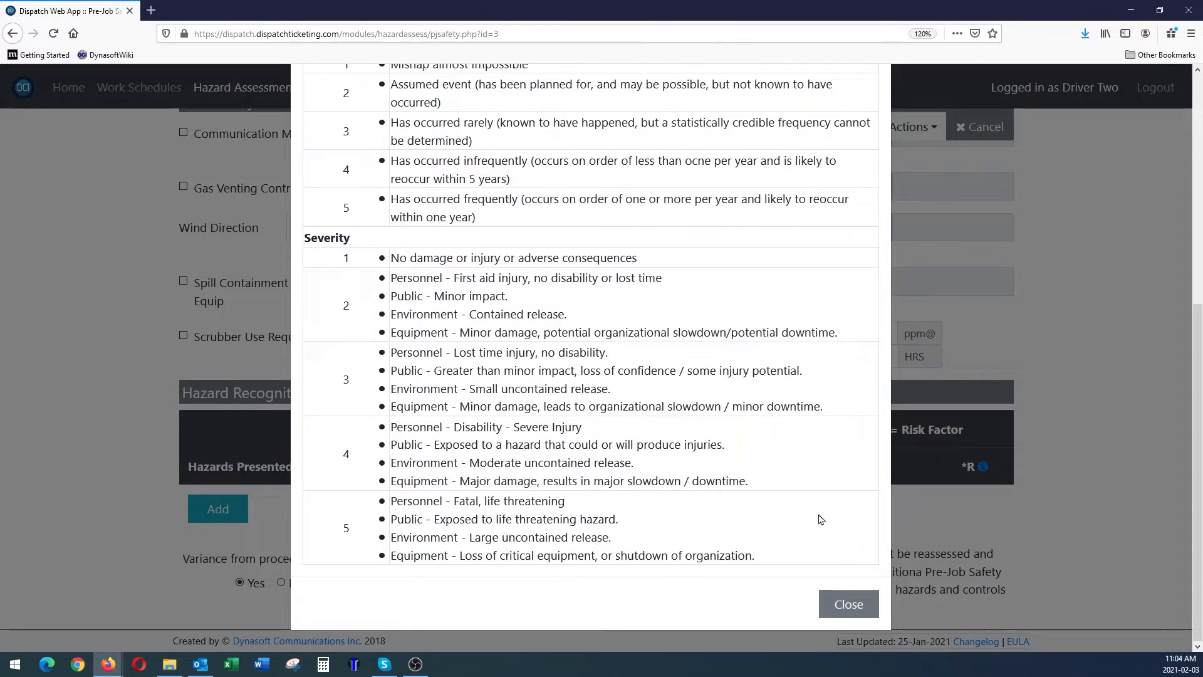
pyautogui.click(853, 599)
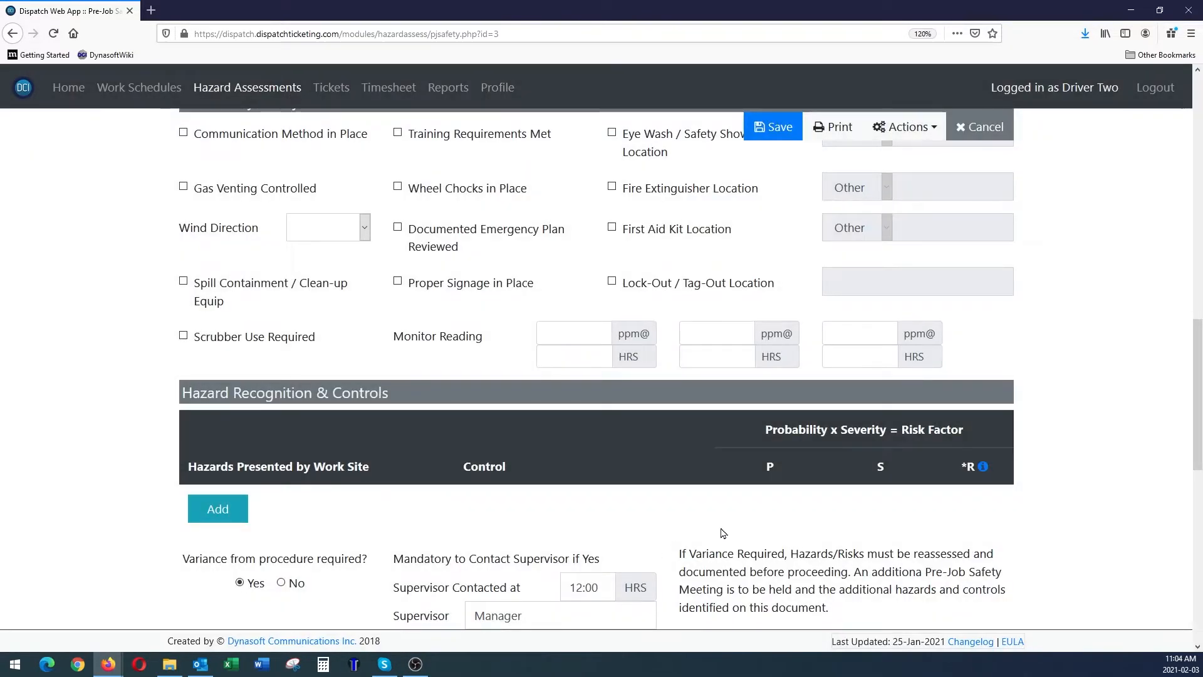
# Sign the driver's Pre-Job Sign Off in the Risk Assessment Sign-Off section with a new handwritten signature.
pyautogui.scroll(-8, 698, 515)
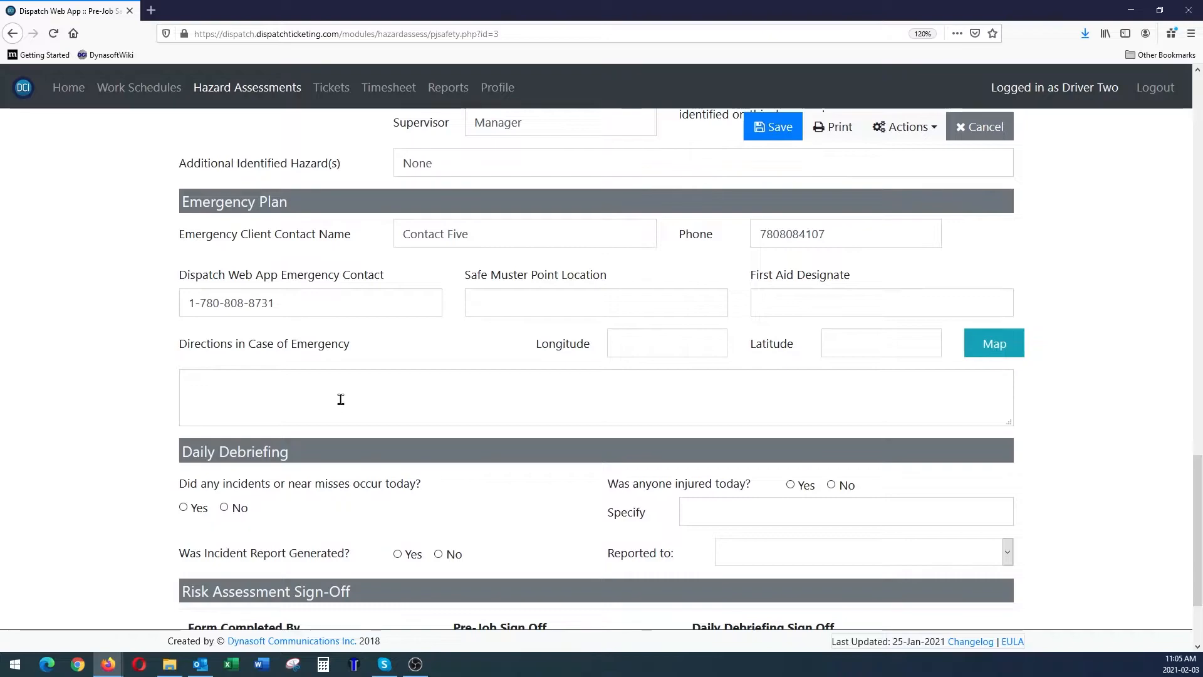
pyautogui.scroll(-2, 552, 457)
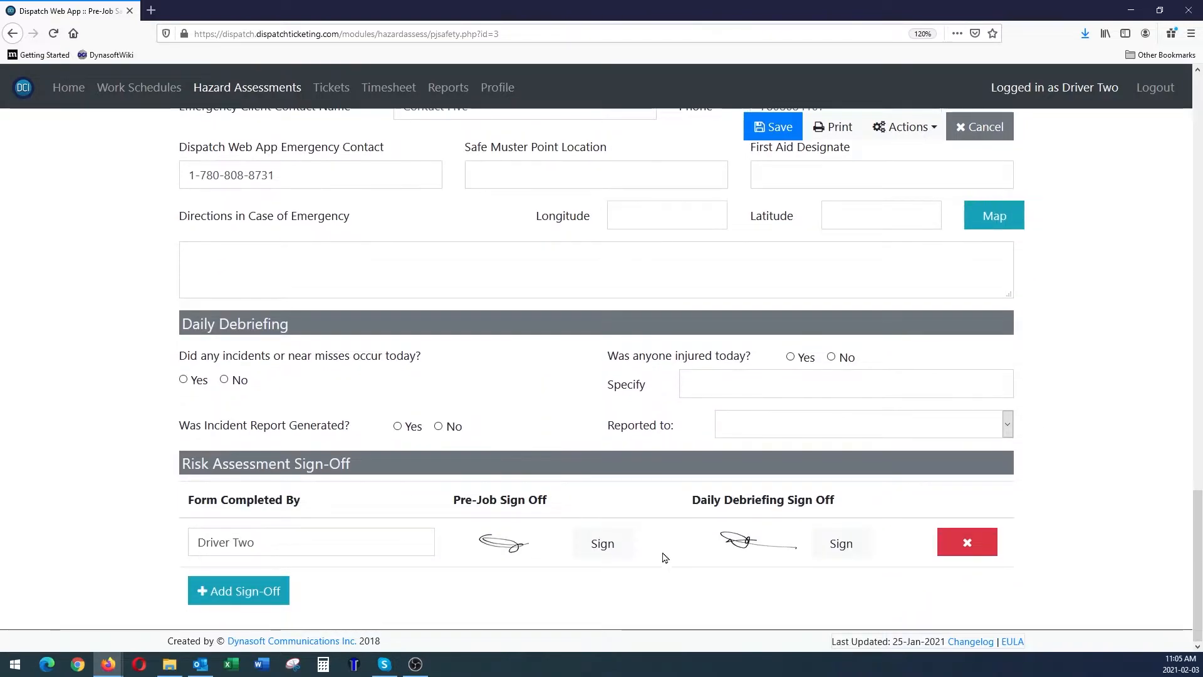
pyautogui.click(603, 548)
pyautogui.moveTo(626, 211)
pyautogui.mouseDown()
pyautogui.moveTo(652, 258)
pyautogui.moveTo(559, 233)
pyautogui.mouseUp()
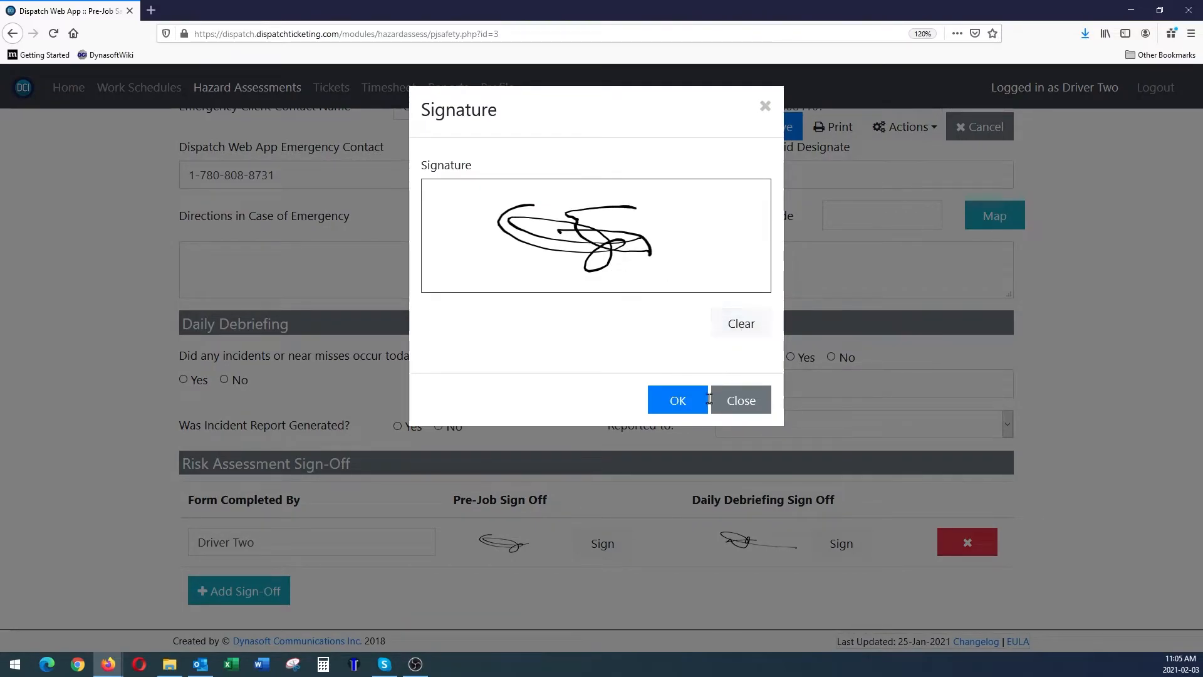
pyautogui.click(692, 398)
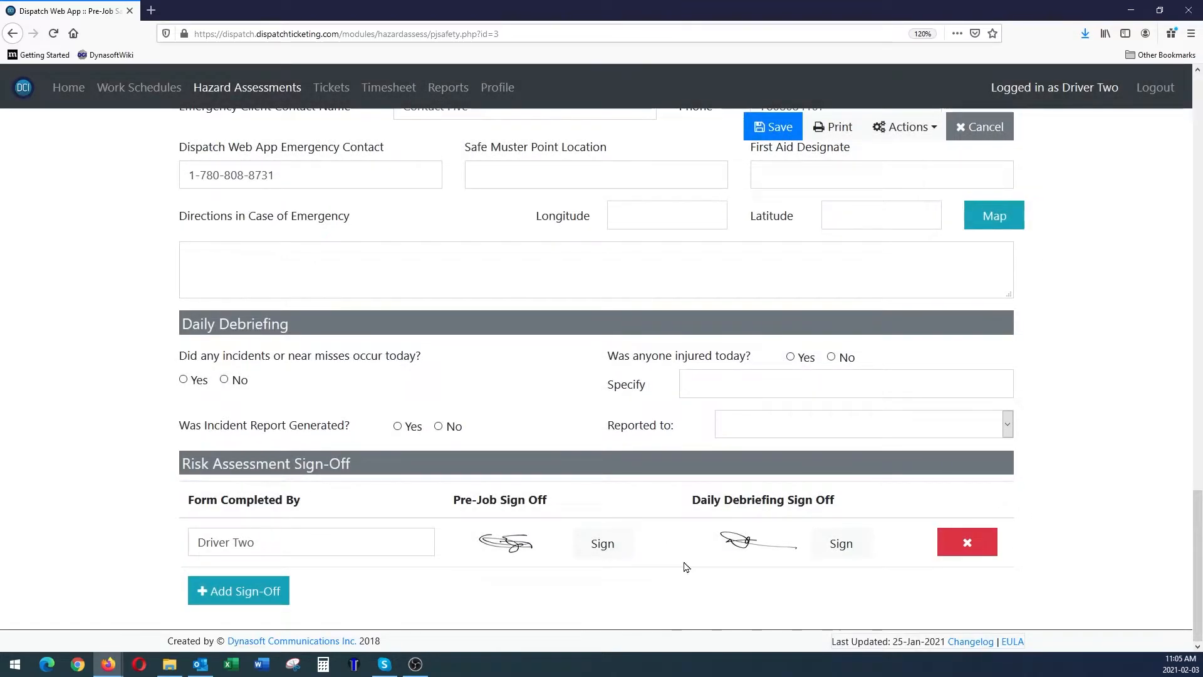
# Save the Pre-Job Safety form and leave it to return to the ticket.
pyautogui.scroll(10, 671, 462)
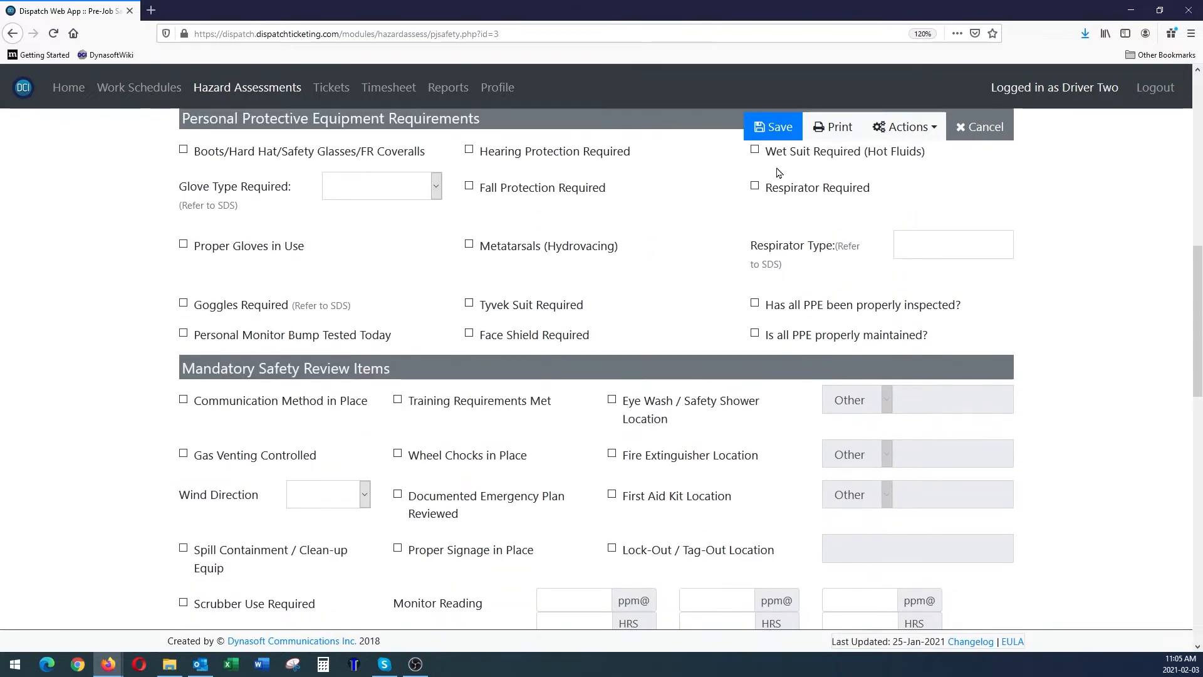
pyautogui.click(776, 128)
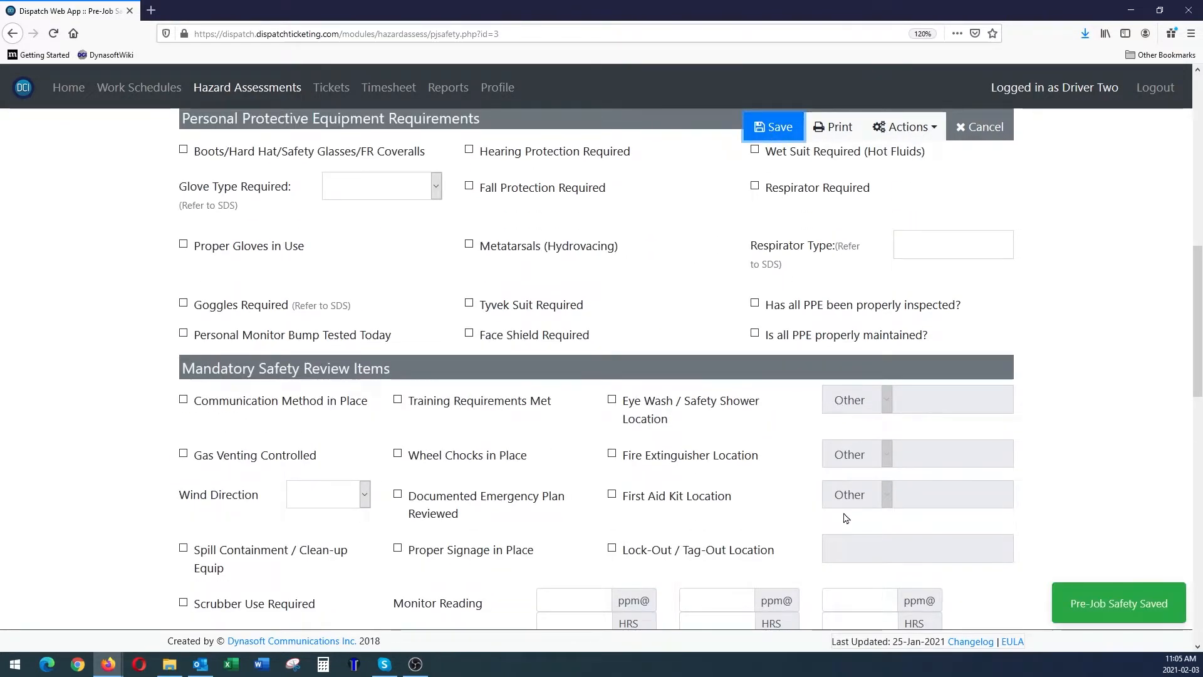
pyautogui.scroll(10, 840, 501)
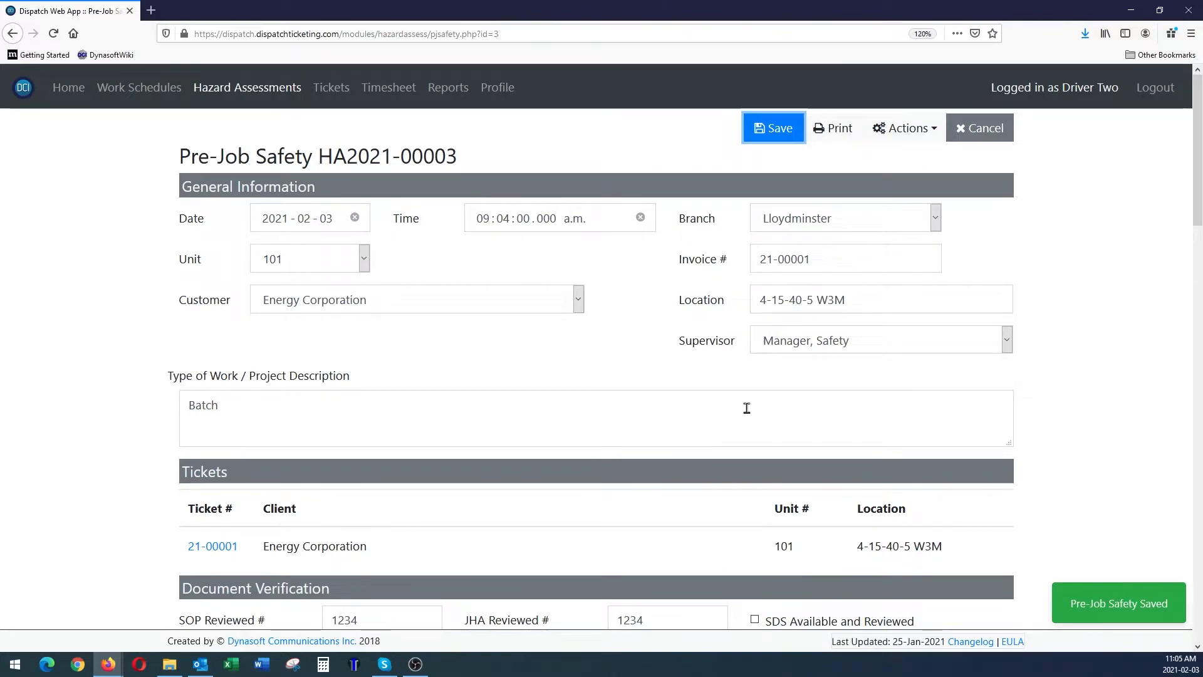
pyautogui.click(972, 127)
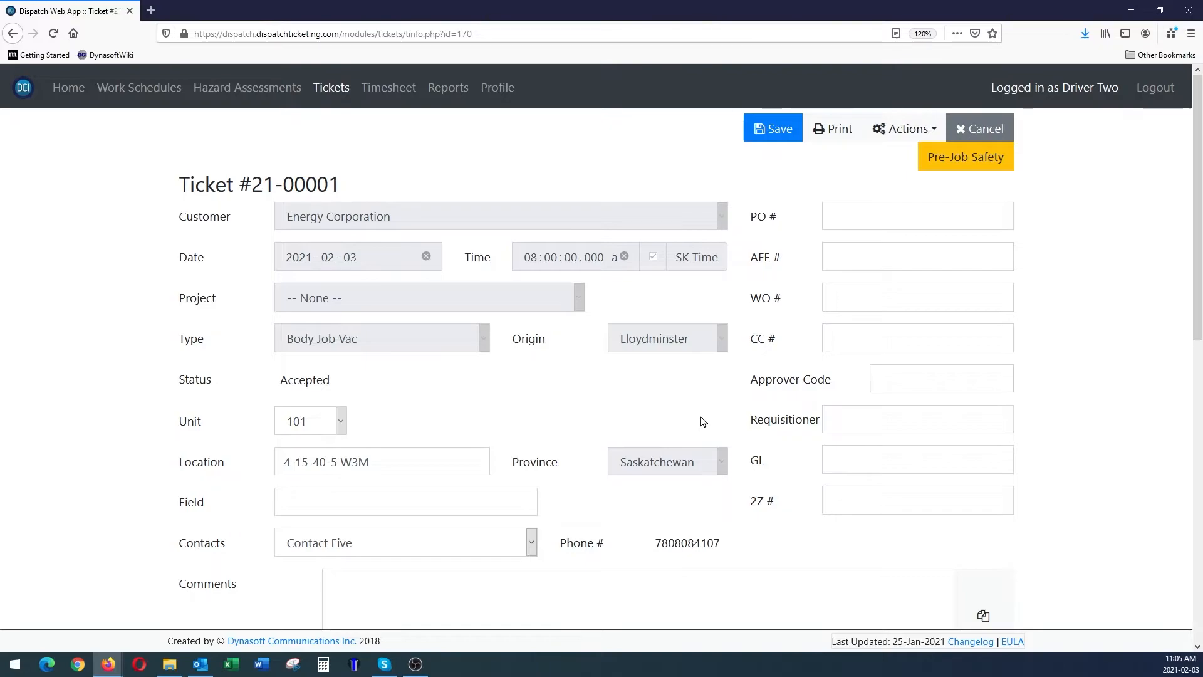
# Mark the ticket's job status as Completed.
pyautogui.scroll(-5, 776, 524)
pyautogui.scroll(5, 771, 508)
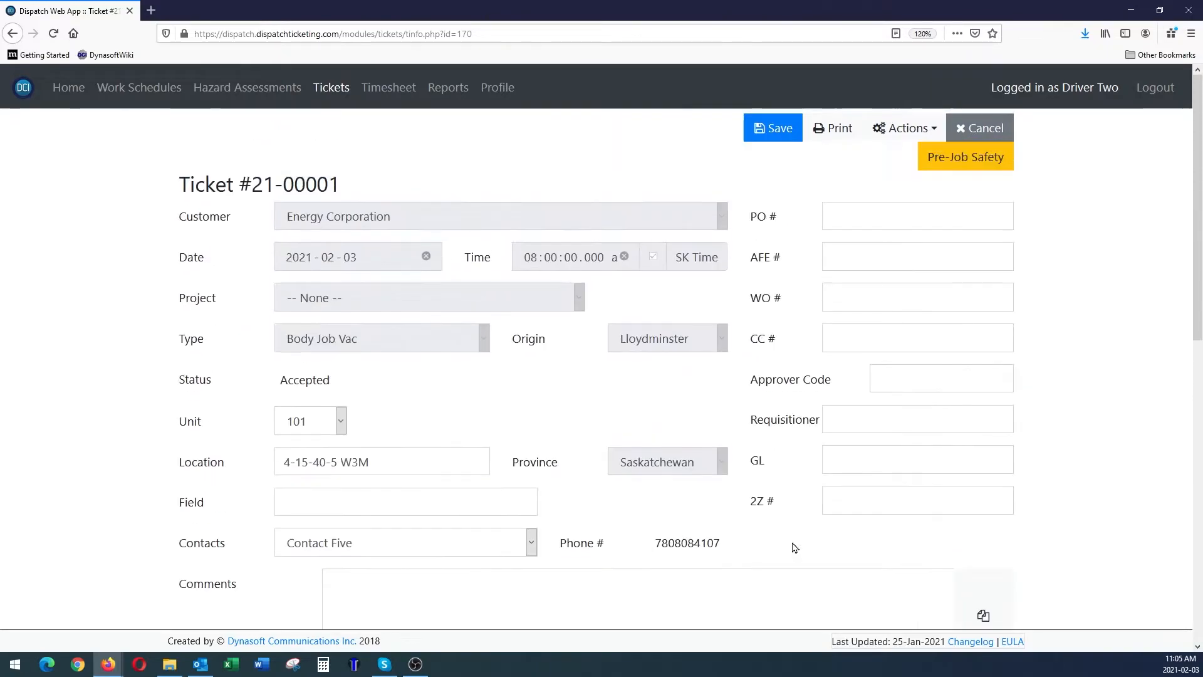
pyautogui.click(902, 129)
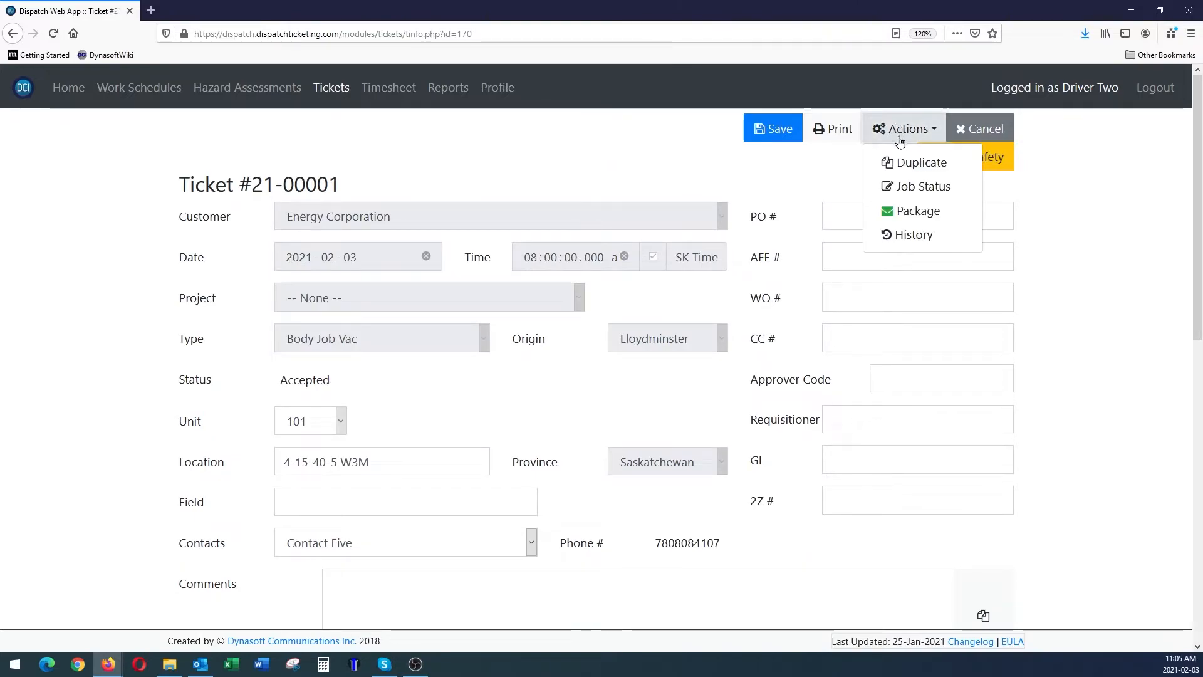
pyautogui.click(921, 187)
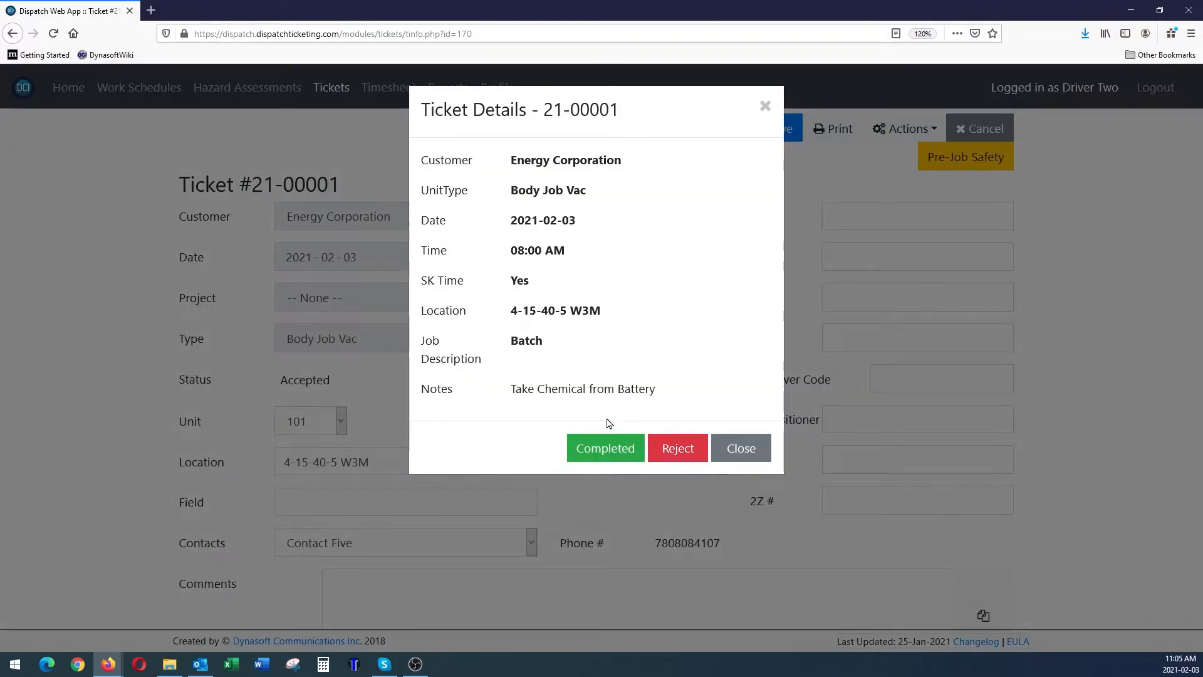
pyautogui.click(600, 450)
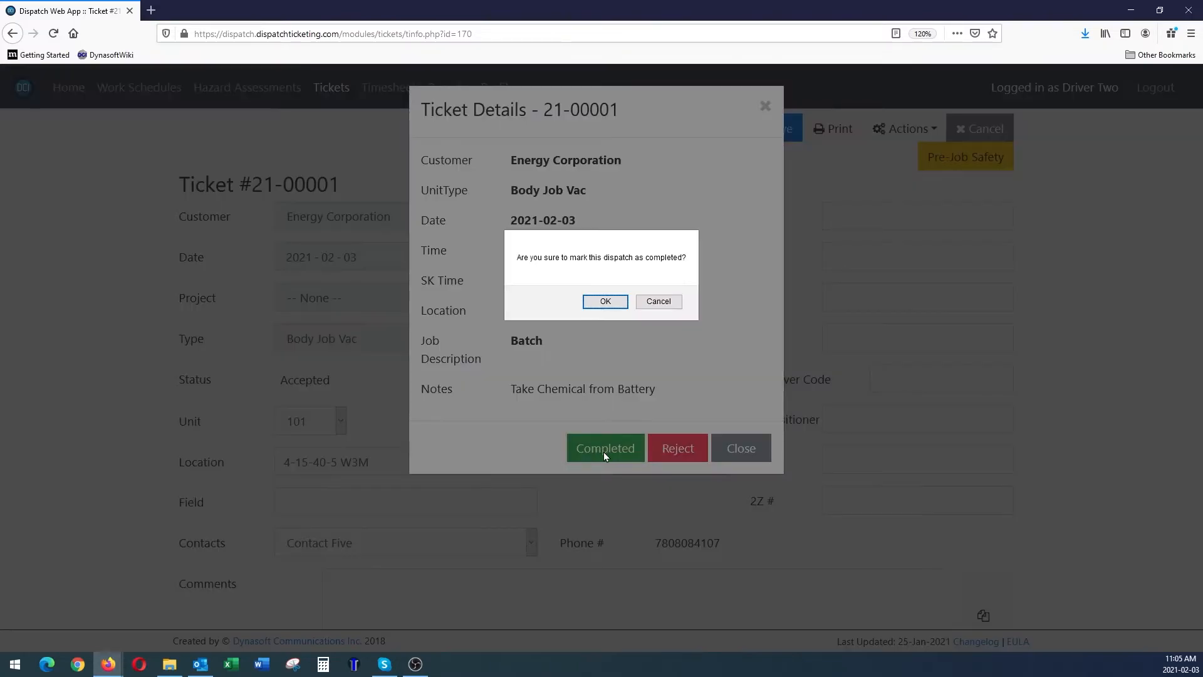
pyautogui.click(605, 302)
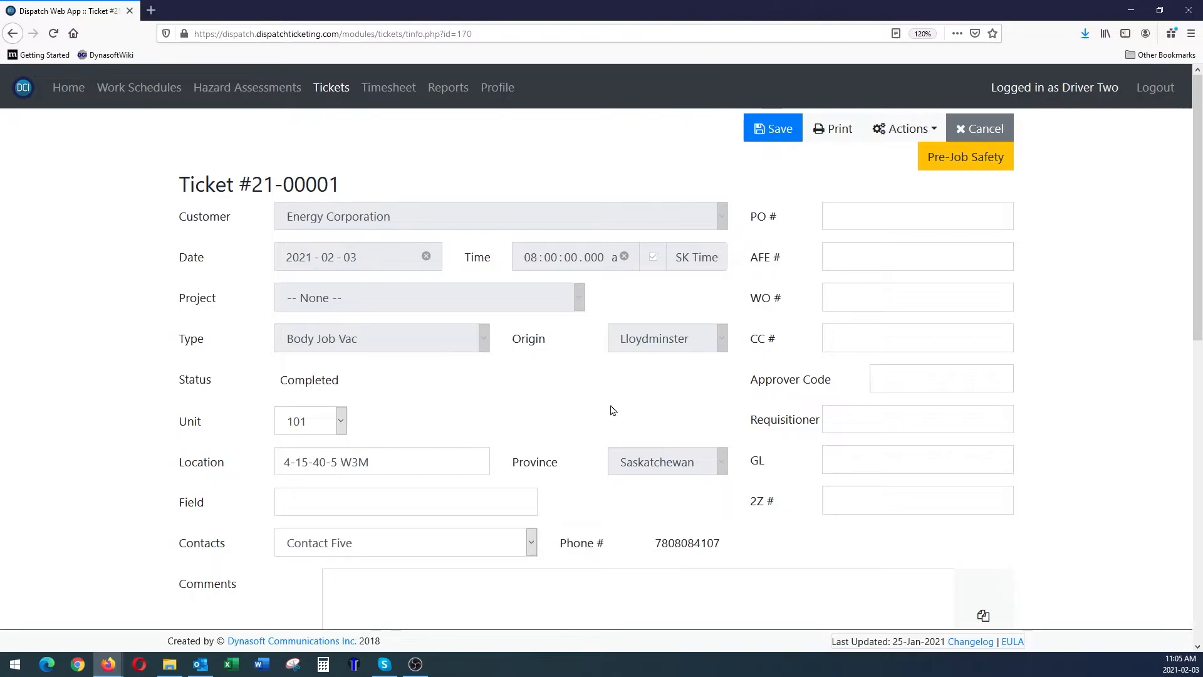
# Check the completed ticket's labour and equipment entries and open its Coding & Signature Approval page.
pyautogui.scroll(-10, 613, 411)
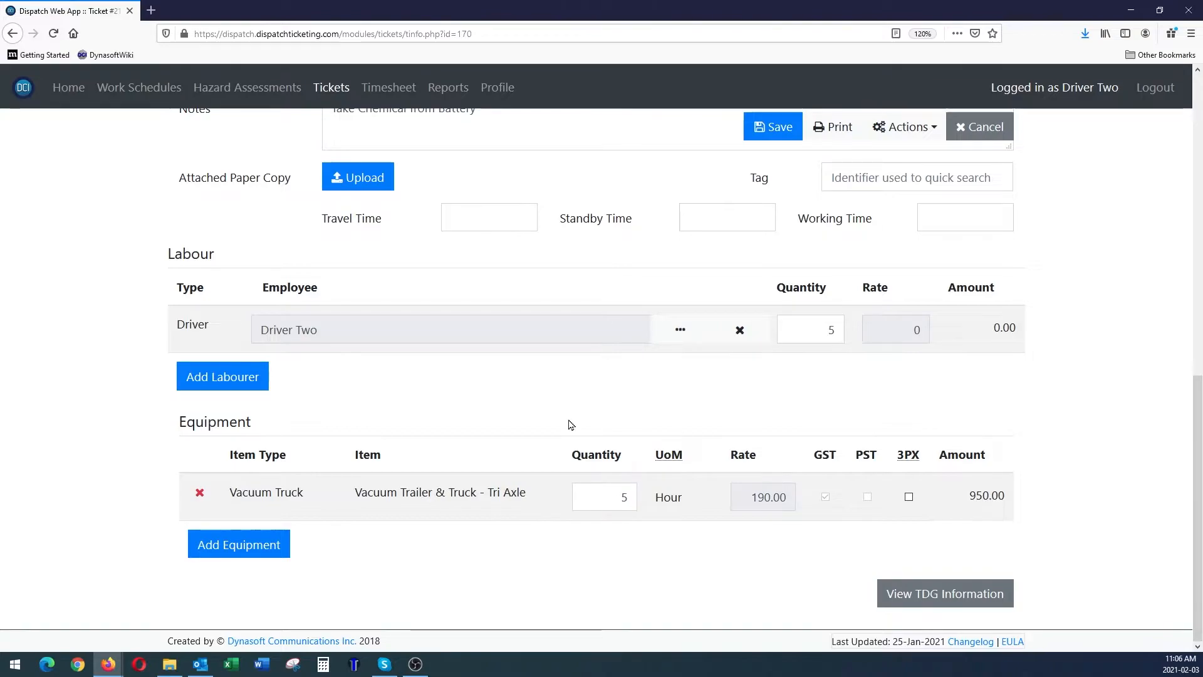
pyautogui.scroll(10, 889, 349)
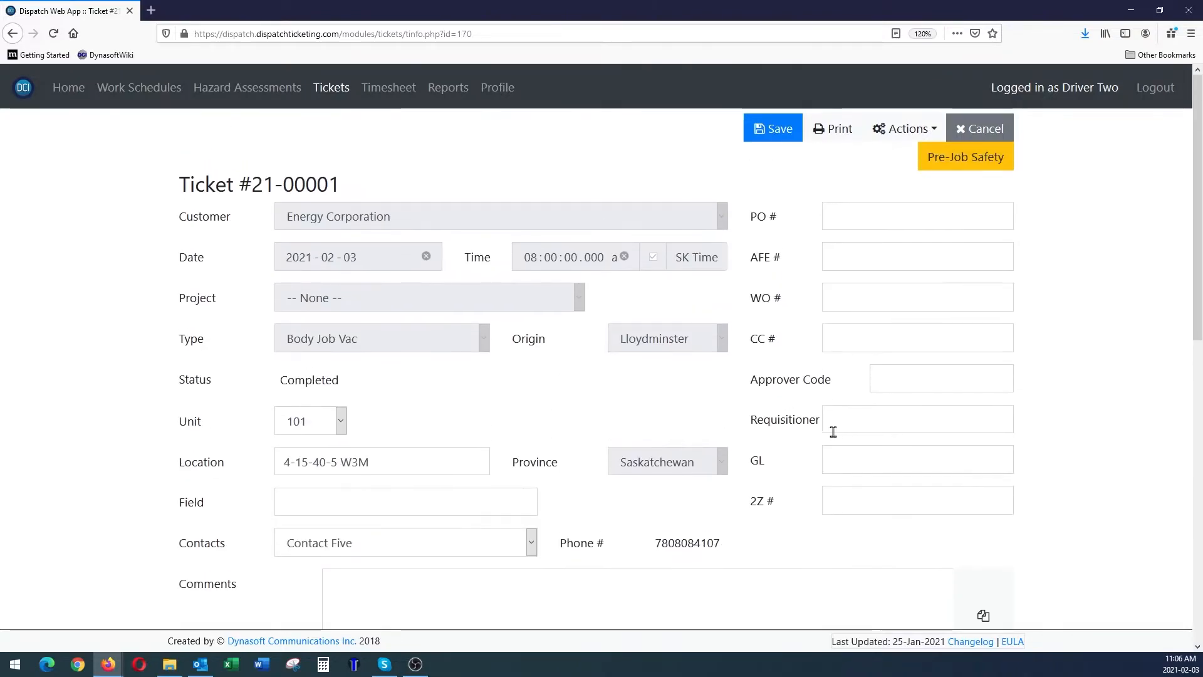
pyautogui.click(909, 129)
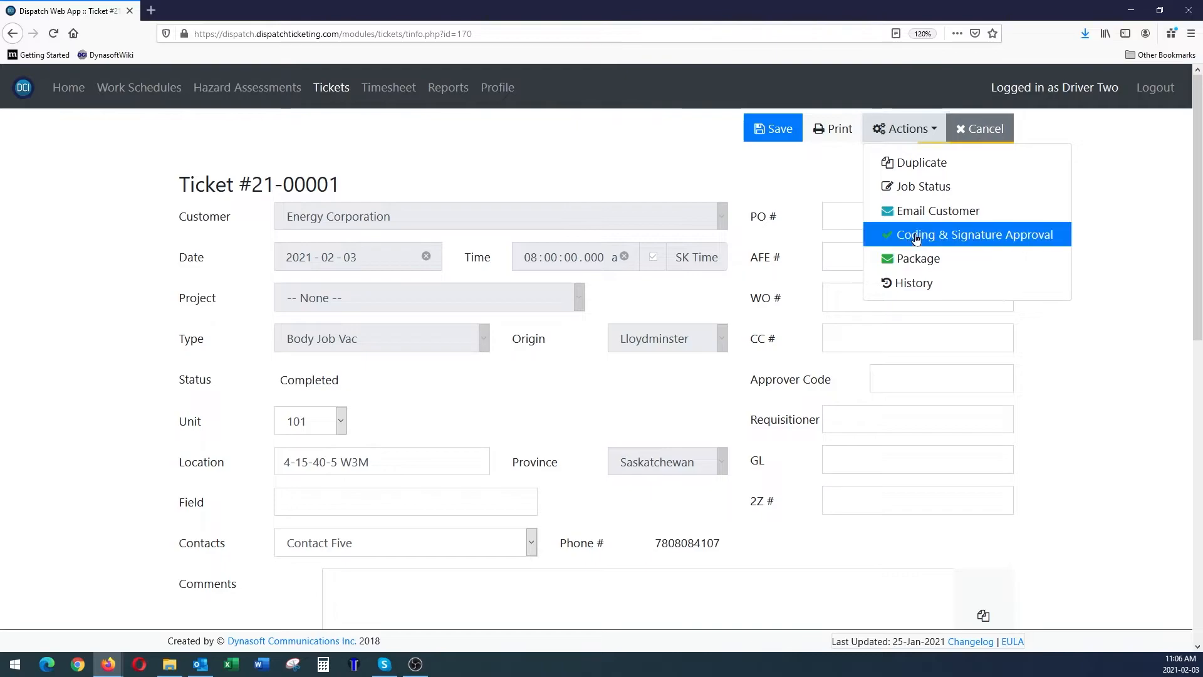
pyautogui.click(916, 239)
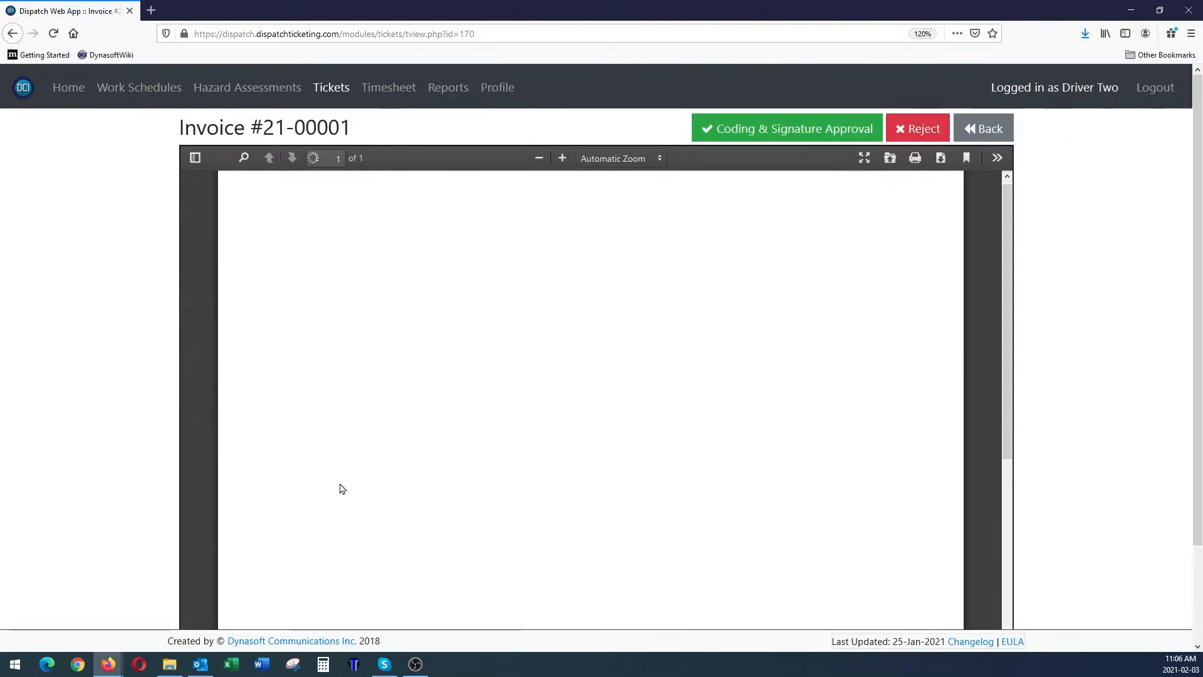
# Examine the invoice preview's header, coding fields, equipment and labour lines, totals and remittance details.
pyautogui.scroll(-2, 581, 427)
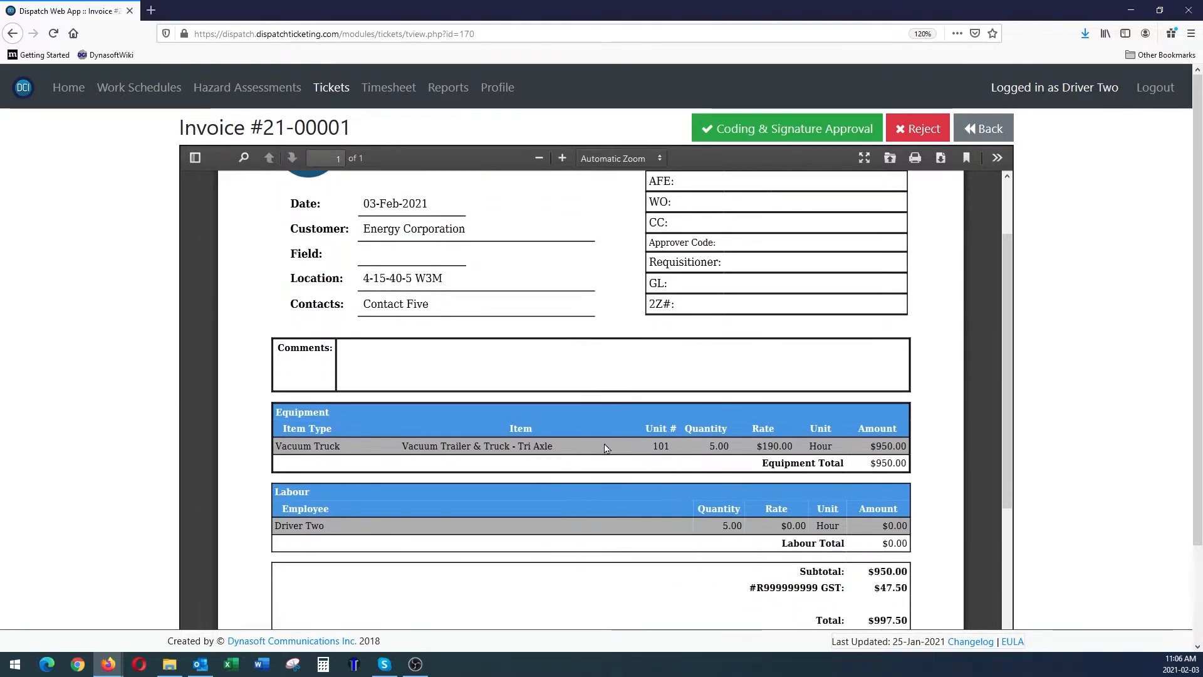
pyautogui.scroll(-2, 1044, 395)
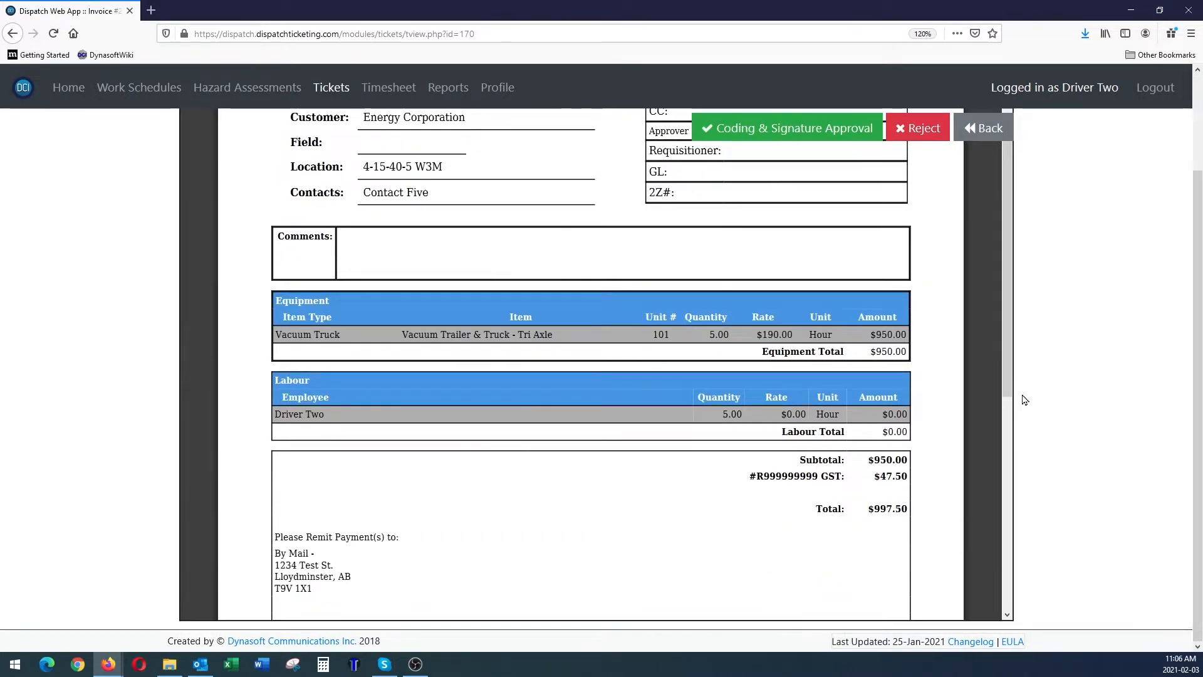
pyautogui.scroll(3, 1013, 395)
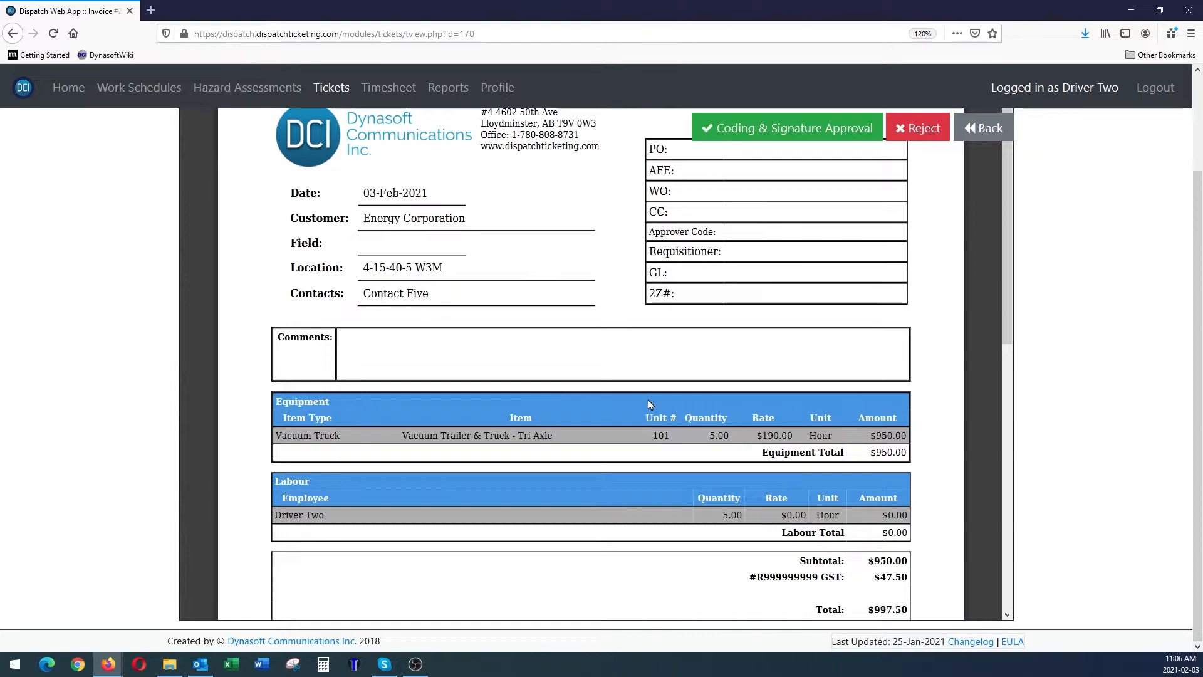
pyautogui.scroll(2, 1045, 419)
pyautogui.scroll(-5, 564, 445)
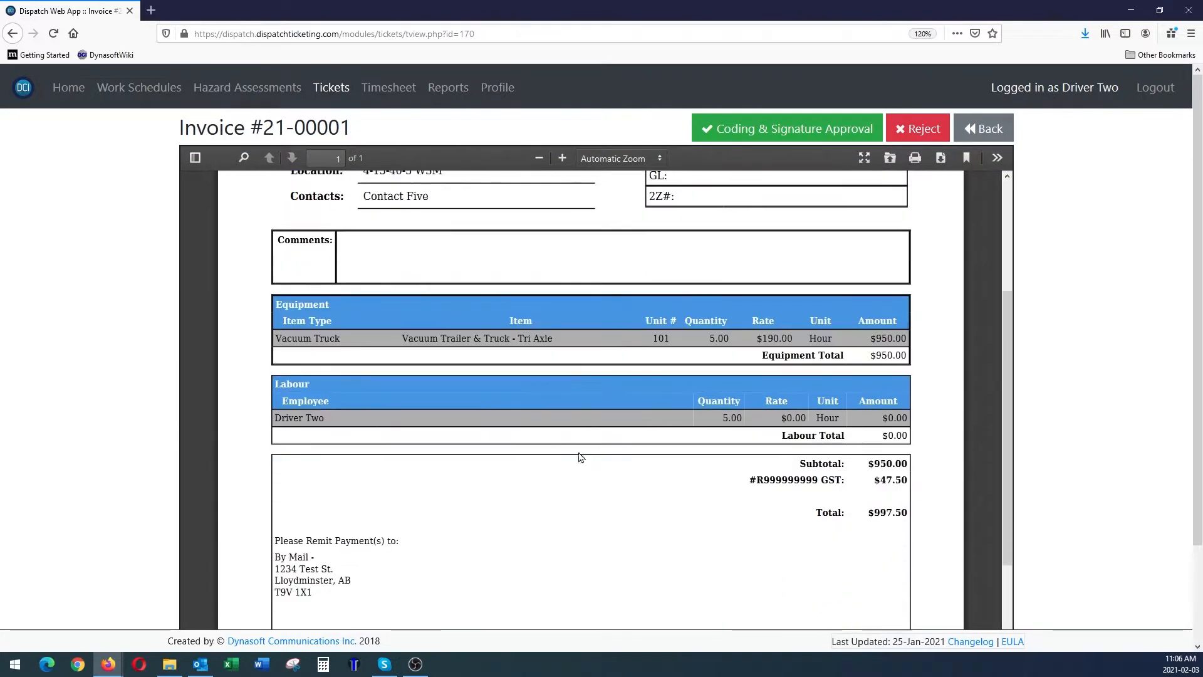
pyautogui.scroll(-3, 596, 449)
pyautogui.scroll(7, 633, 489)
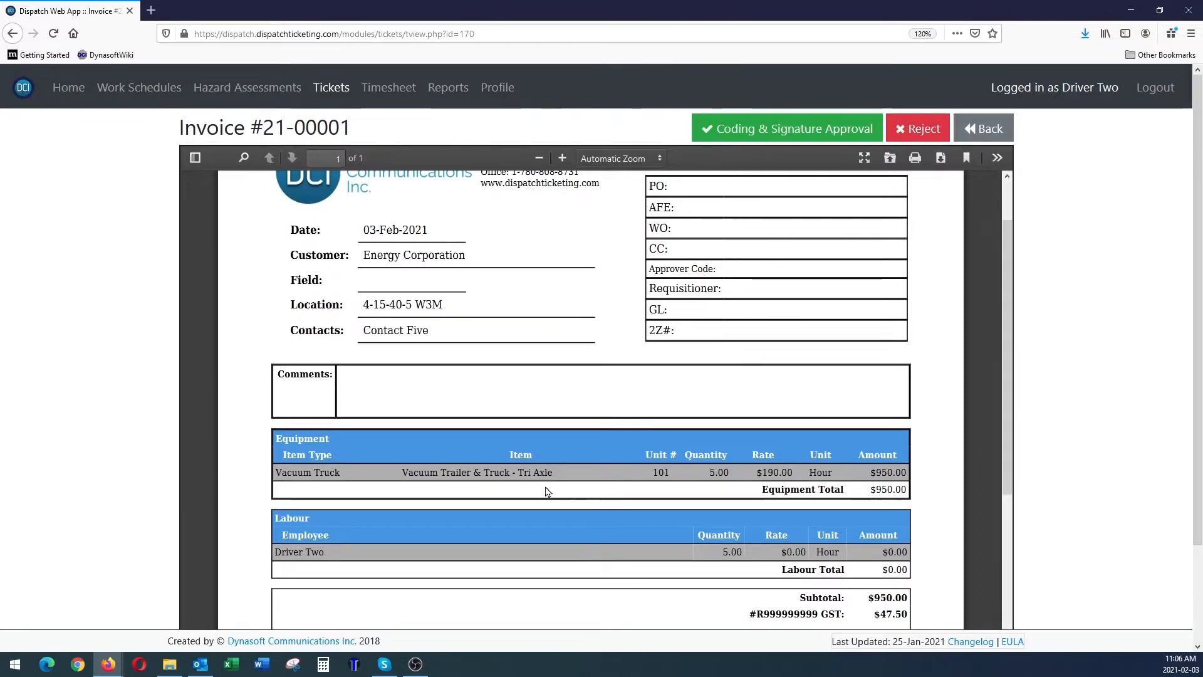
pyautogui.scroll(1, 551, 491)
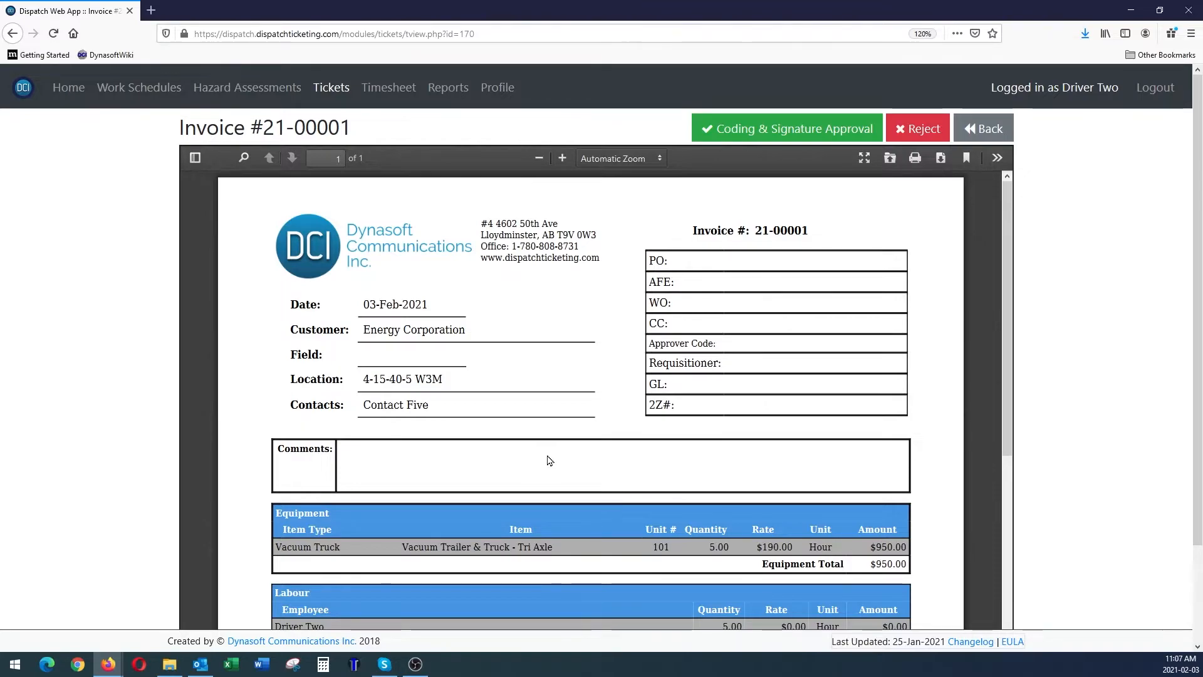
pyautogui.scroll(-5, 550, 460)
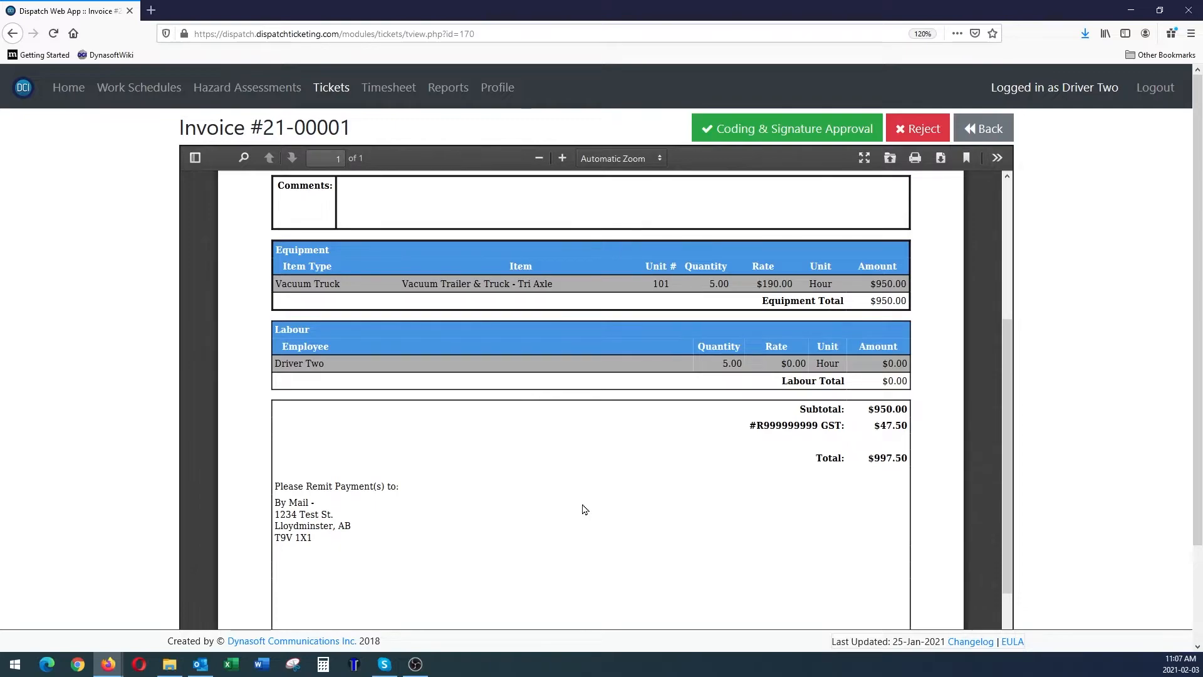
pyautogui.scroll(-5, 627, 486)
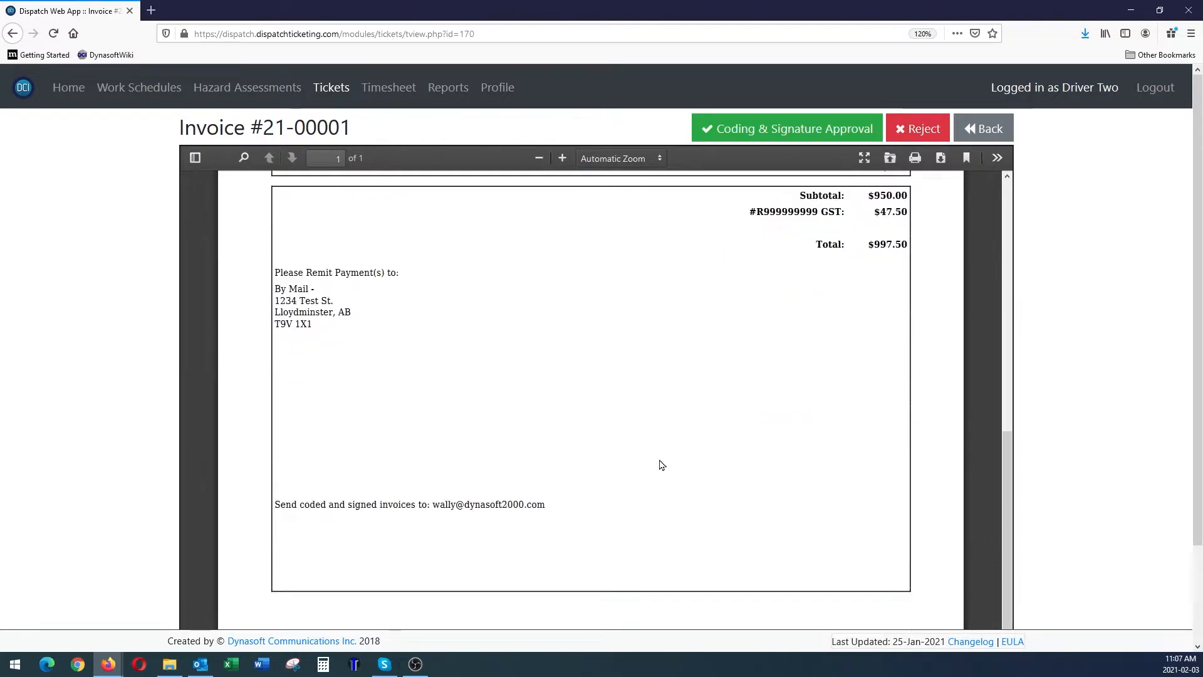
pyautogui.scroll(2, 689, 480)
pyautogui.scroll(7, 682, 502)
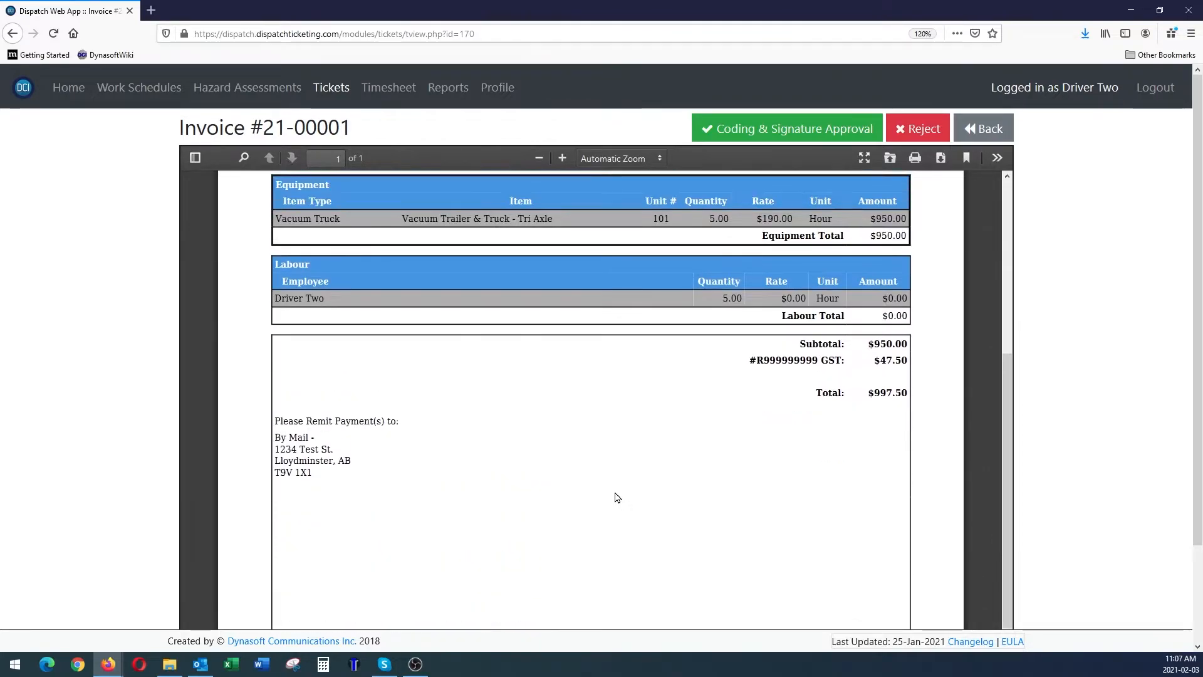
pyautogui.scroll(1, 633, 493)
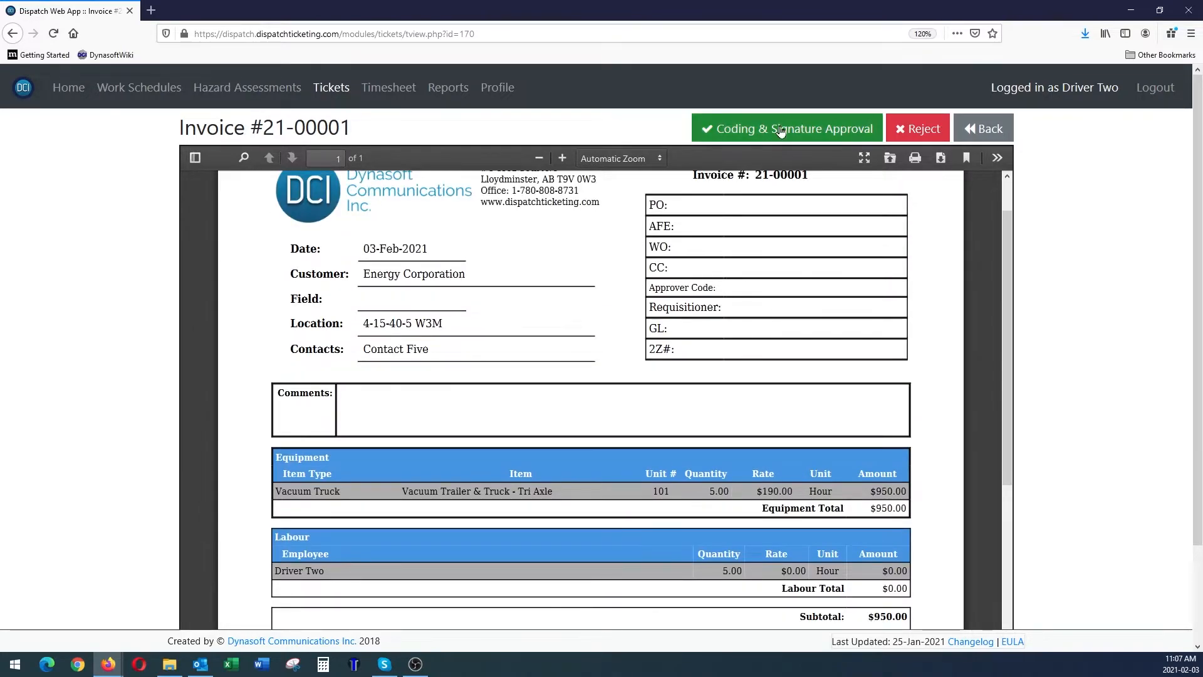
# Sign the ticket approval form, acknowledge the electronic signature, and approve the ticket with the coding fields left blank.
pyautogui.click(781, 130)
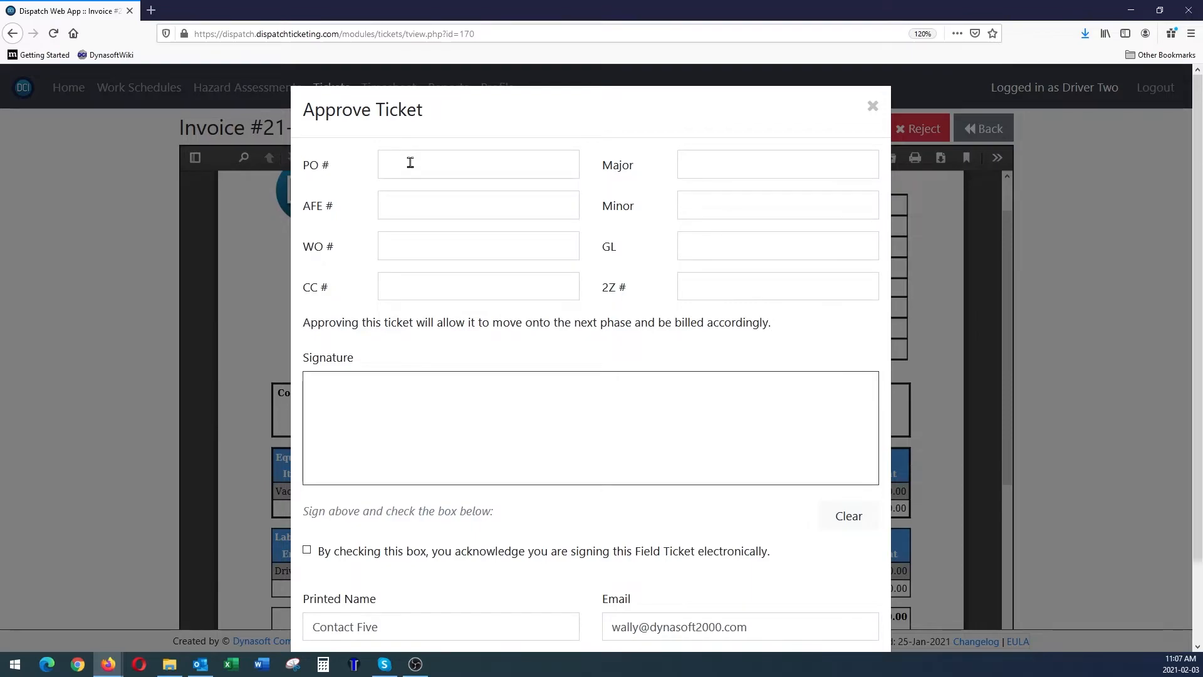
pyautogui.click(418, 164)
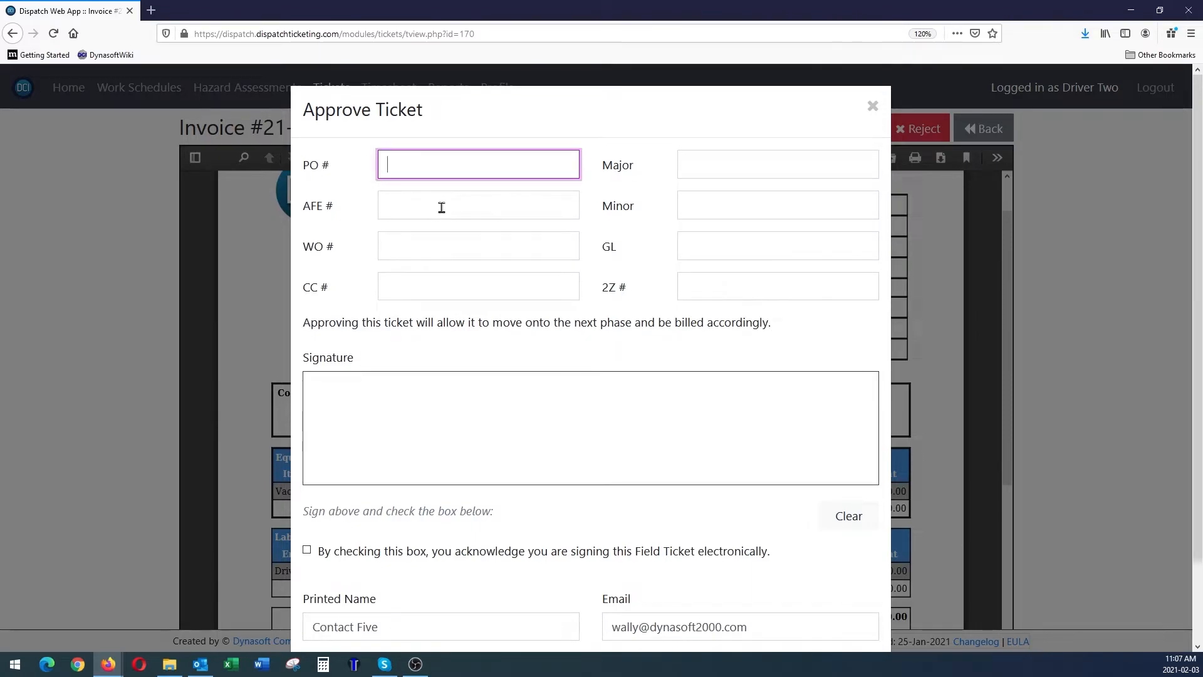
pyautogui.moveTo(478, 394)
pyautogui.mouseDown()
pyautogui.moveTo(537, 438)
pyautogui.moveTo(757, 438)
pyautogui.mouseUp()
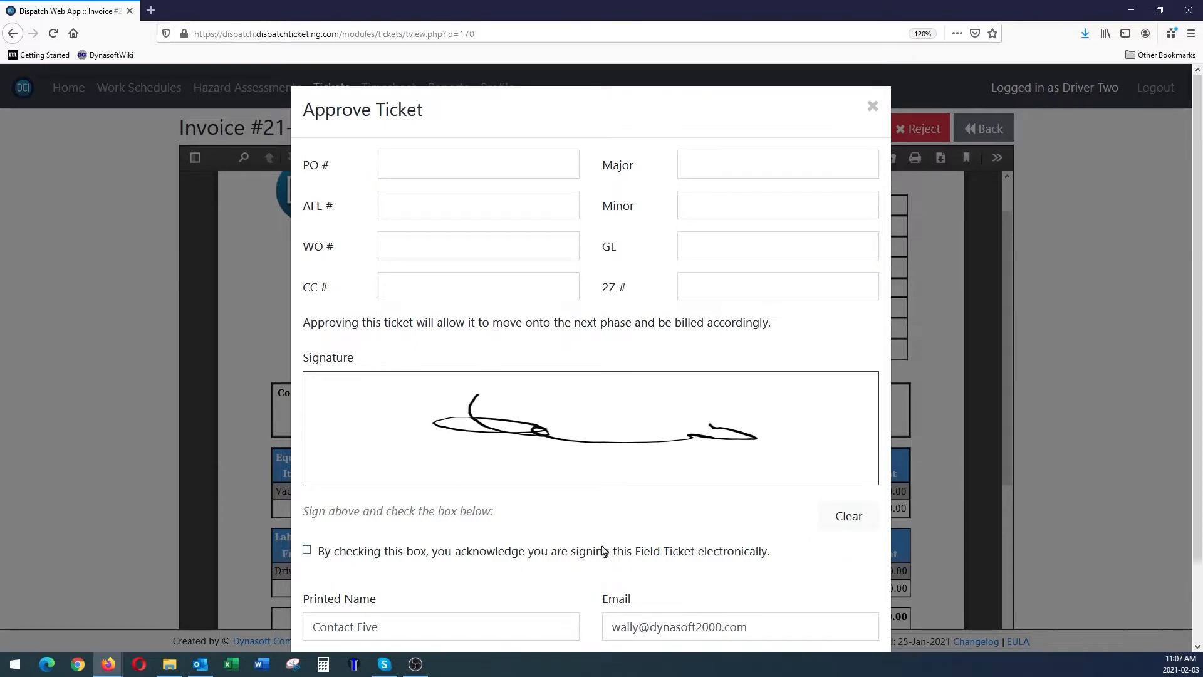
pyautogui.scroll(-2, 633, 515)
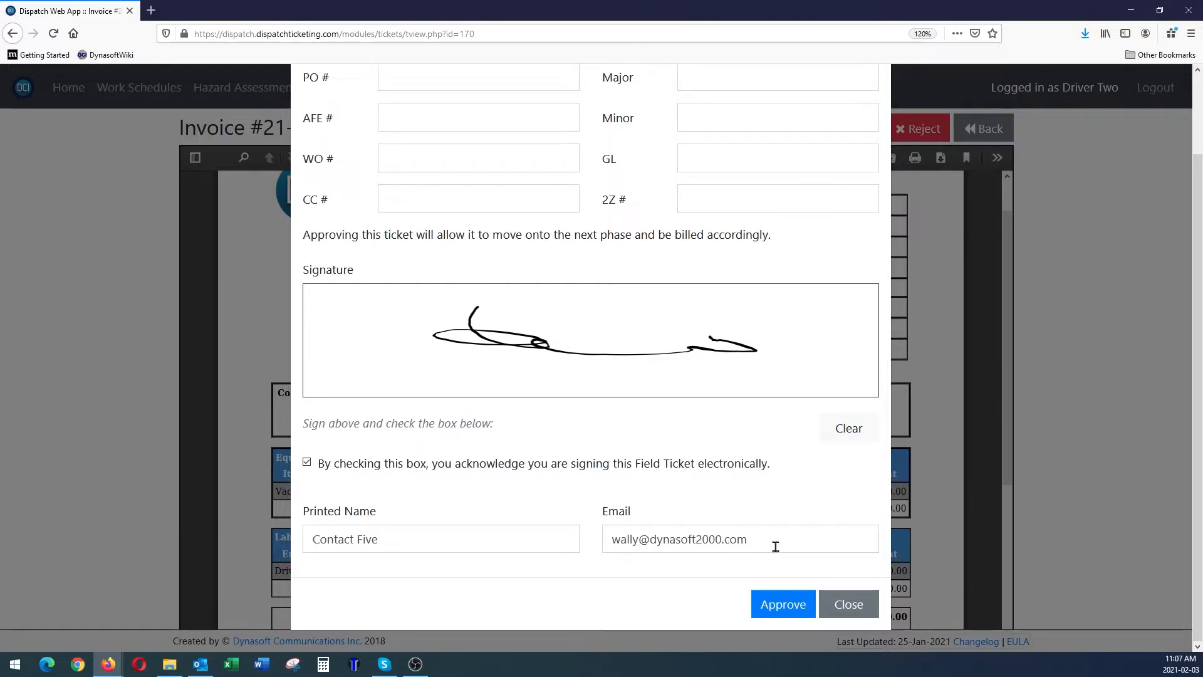
pyautogui.click(777, 608)
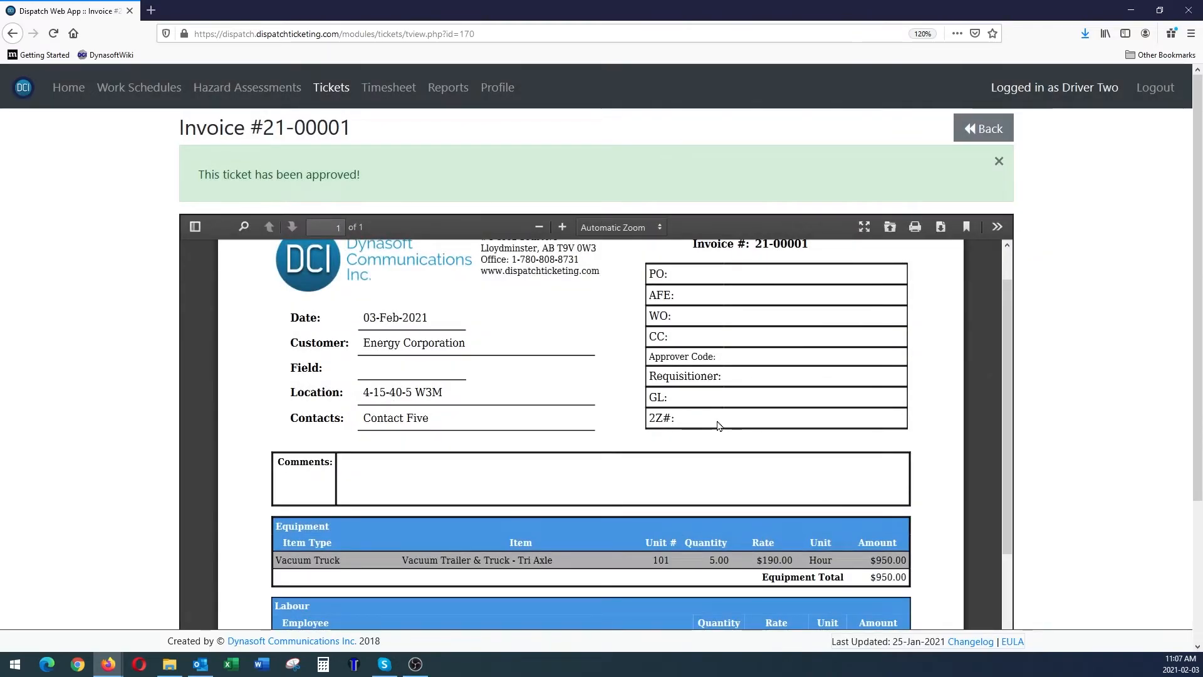
# Review the approved invoice from its coding fields to the remittance details and return to the ticket.
pyautogui.scroll(-5, 720, 422)
pyautogui.scroll(-6, 737, 467)
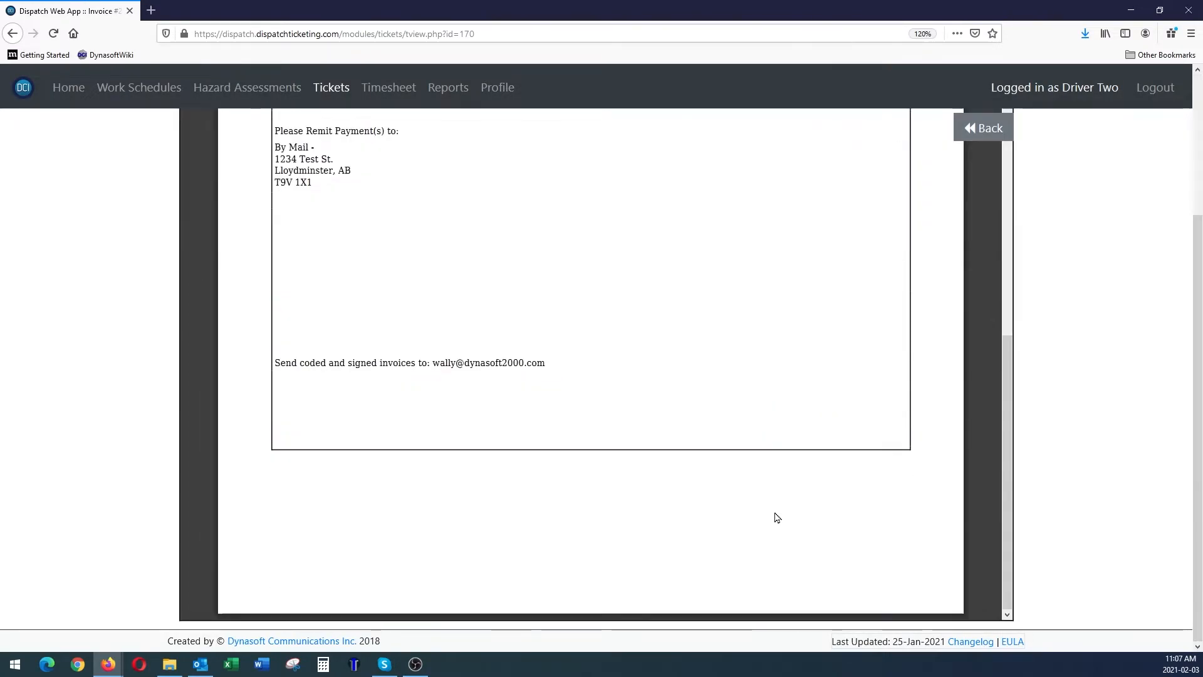
pyautogui.scroll(6, 772, 489)
pyautogui.scroll(2, 776, 473)
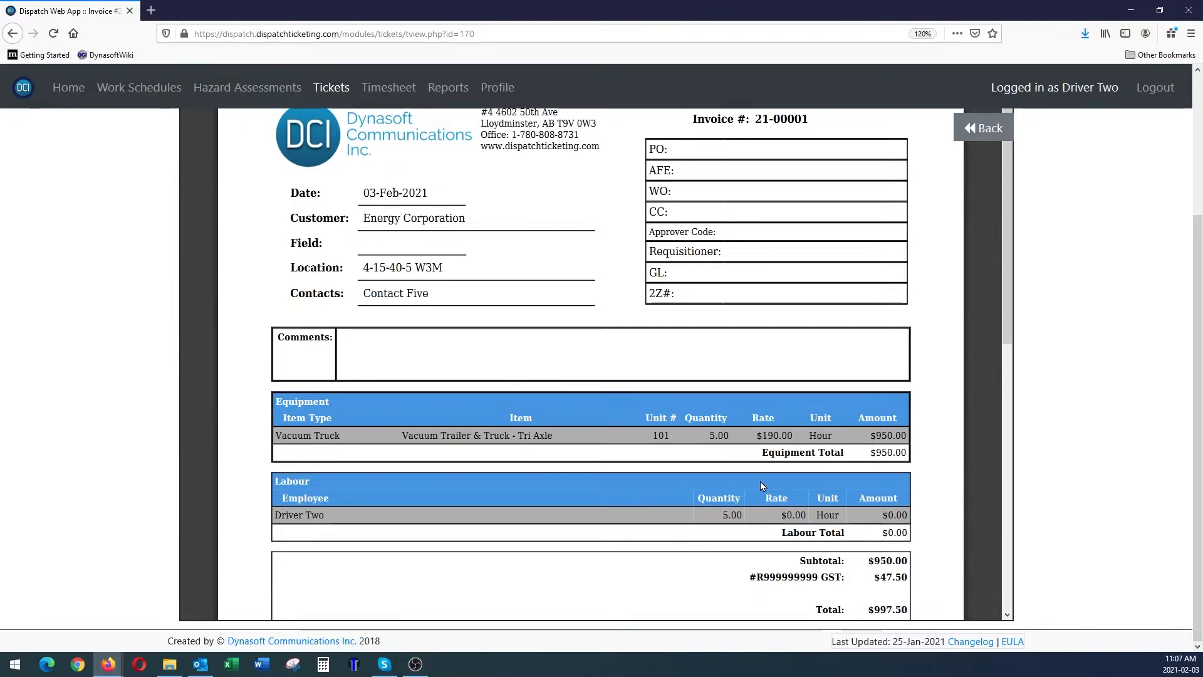
pyautogui.scroll(3, 741, 382)
pyautogui.click(985, 130)
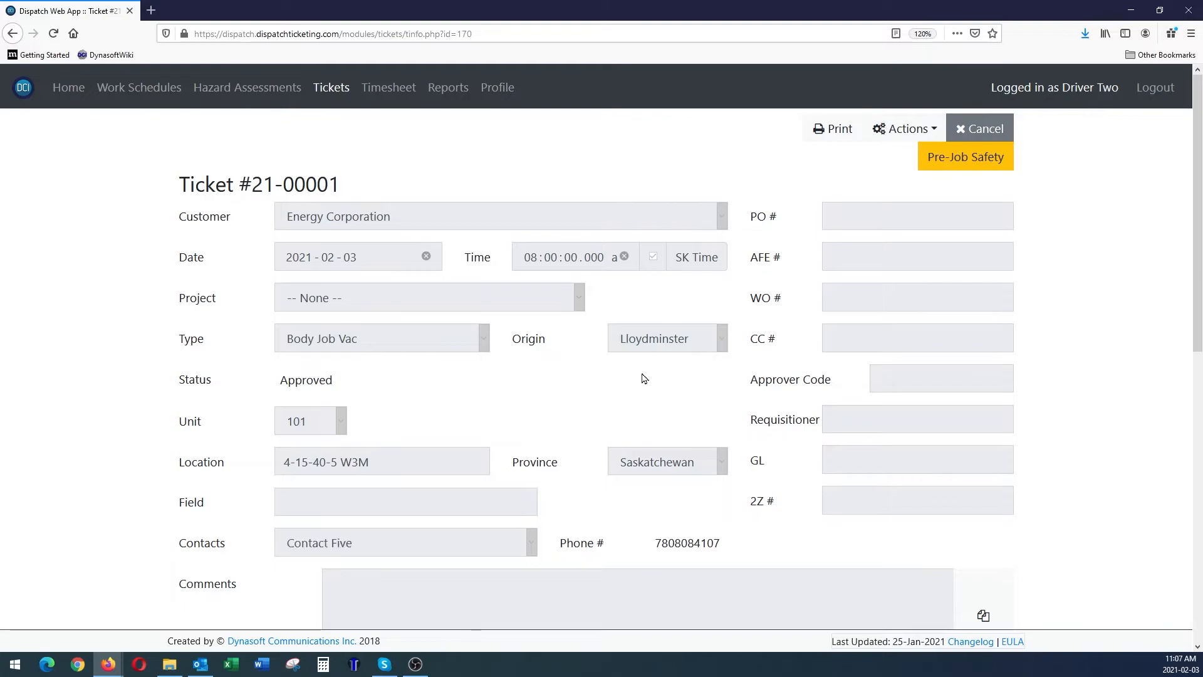
# Examine the approved ticket's status, job details, labour and equipment entries, and client signature.
pyautogui.scroll(-1, 642, 381)
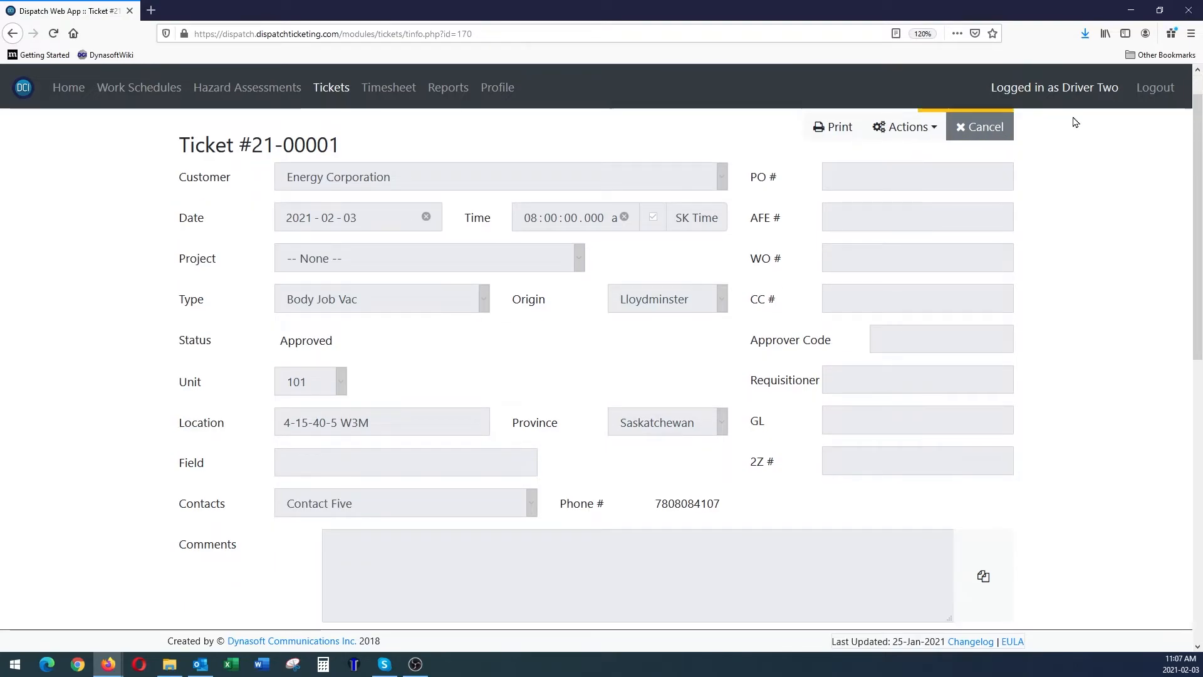
pyautogui.scroll(-3, 589, 332)
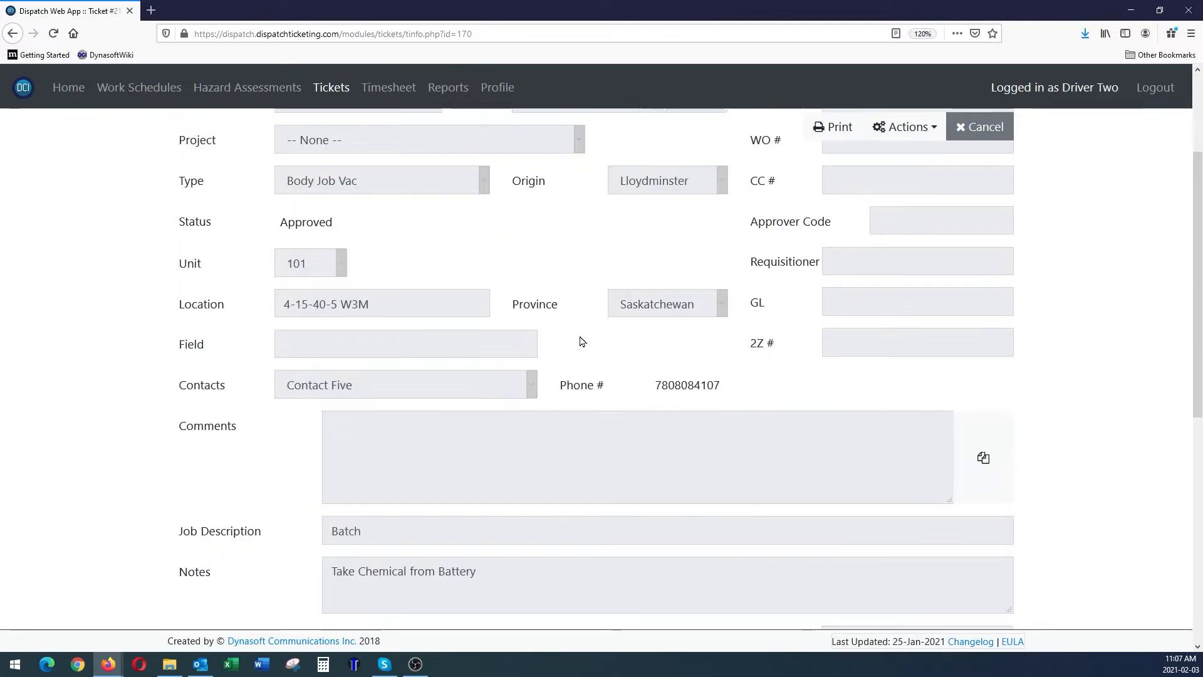
pyautogui.scroll(-6, 700, 493)
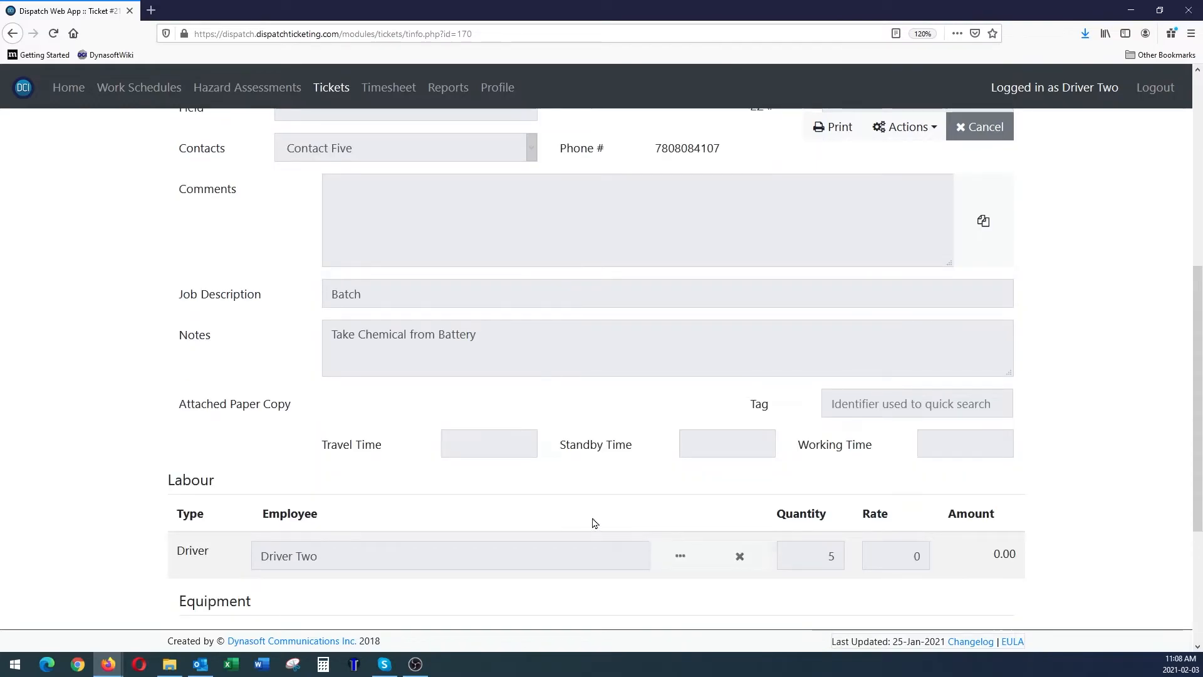
pyautogui.scroll(-5, 604, 495)
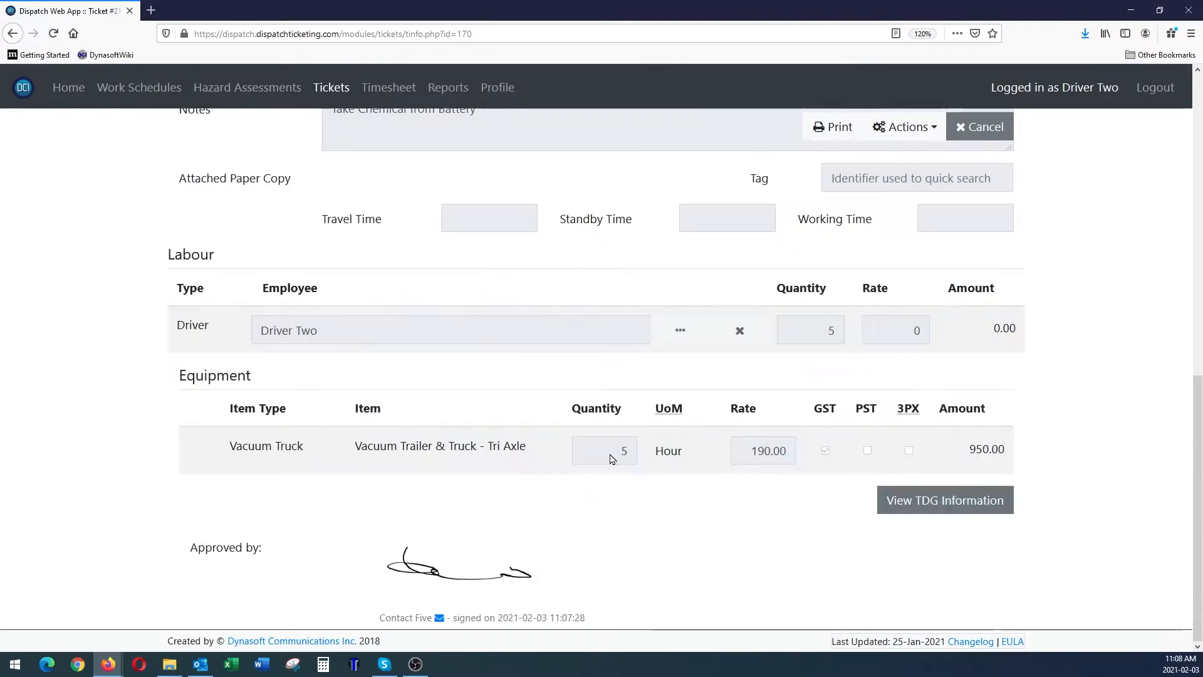
pyautogui.scroll(3, 636, 510)
pyautogui.scroll(7, 640, 515)
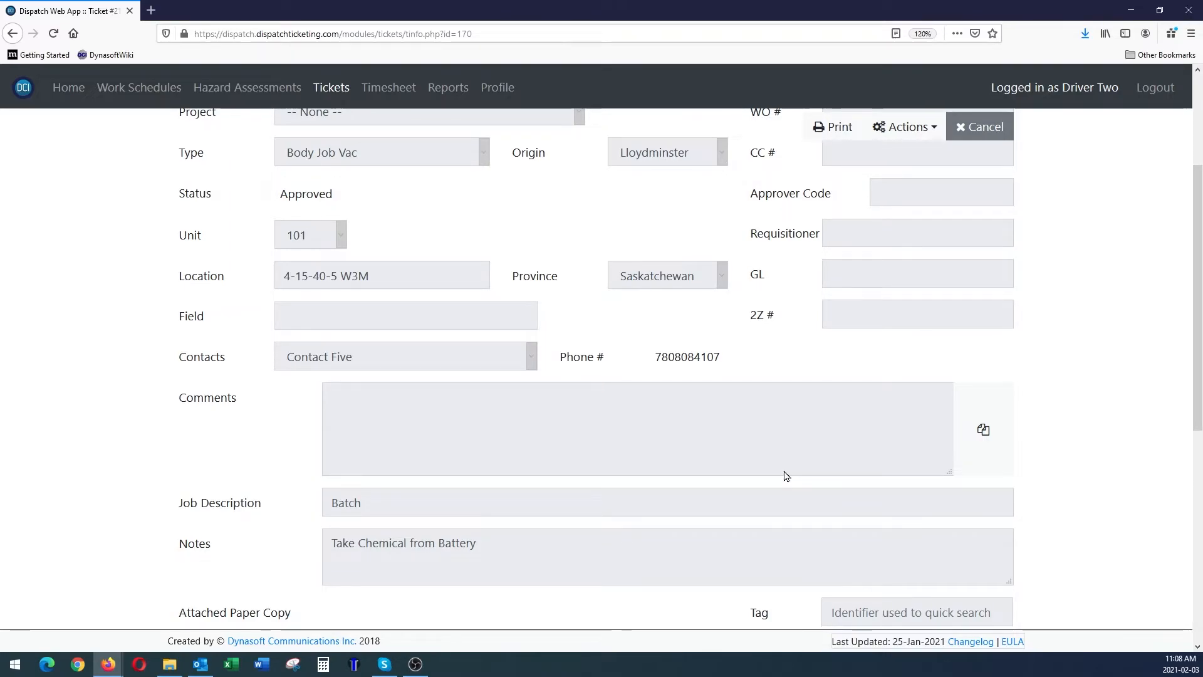
pyautogui.scroll(-4, 784, 478)
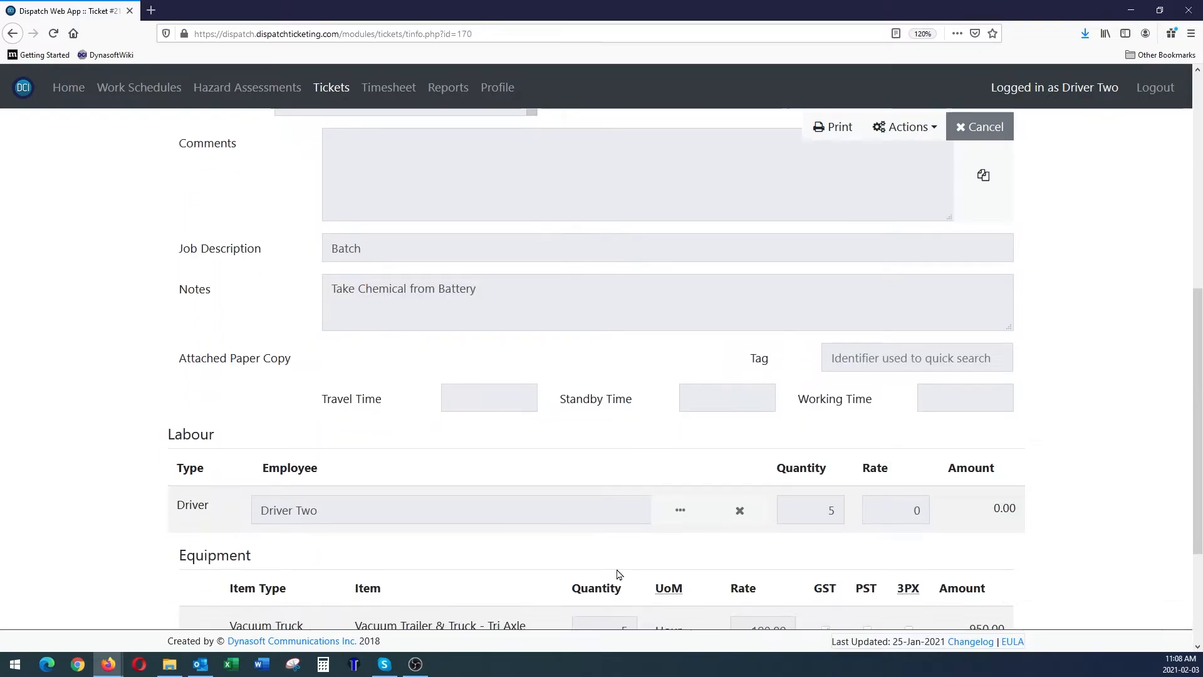
pyautogui.scroll(-2, 617, 572)
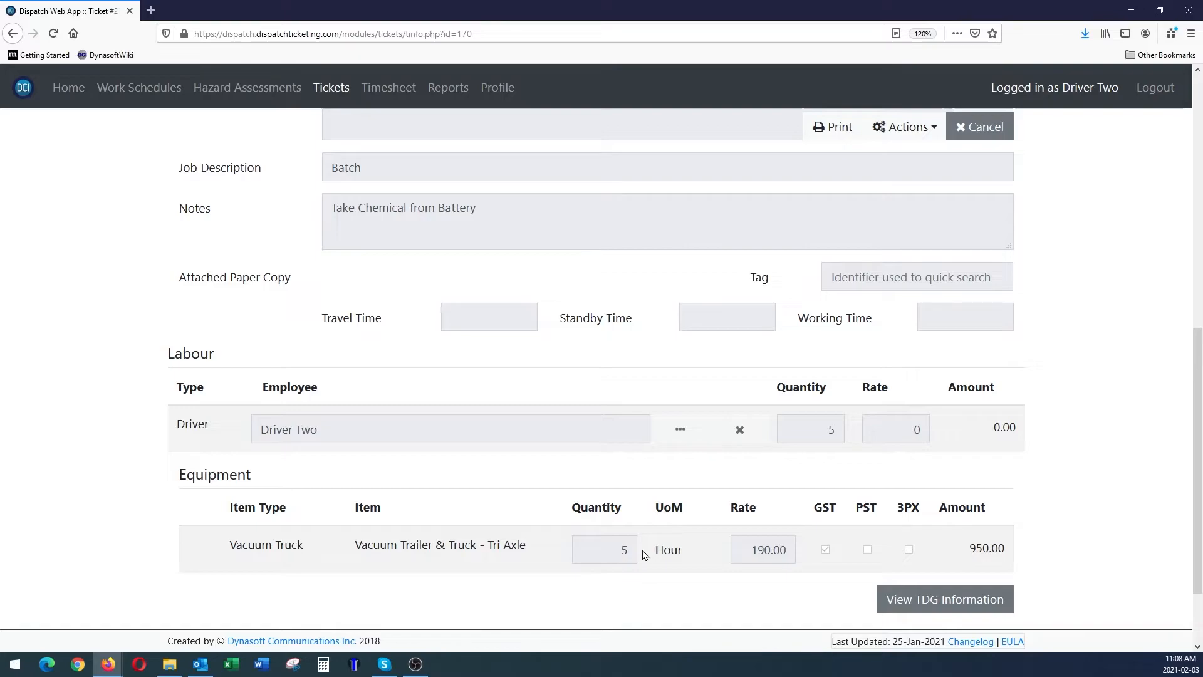
pyautogui.scroll(-2, 645, 555)
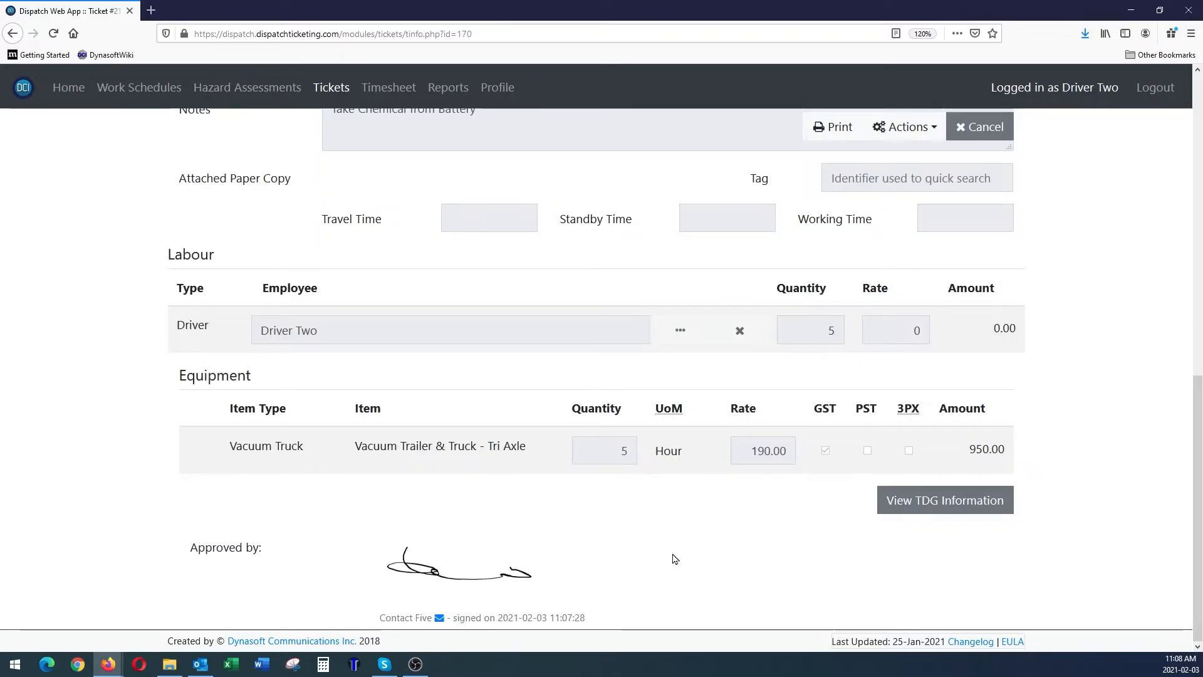
pyautogui.scroll(1, 668, 430)
pyautogui.scroll(10, 669, 430)
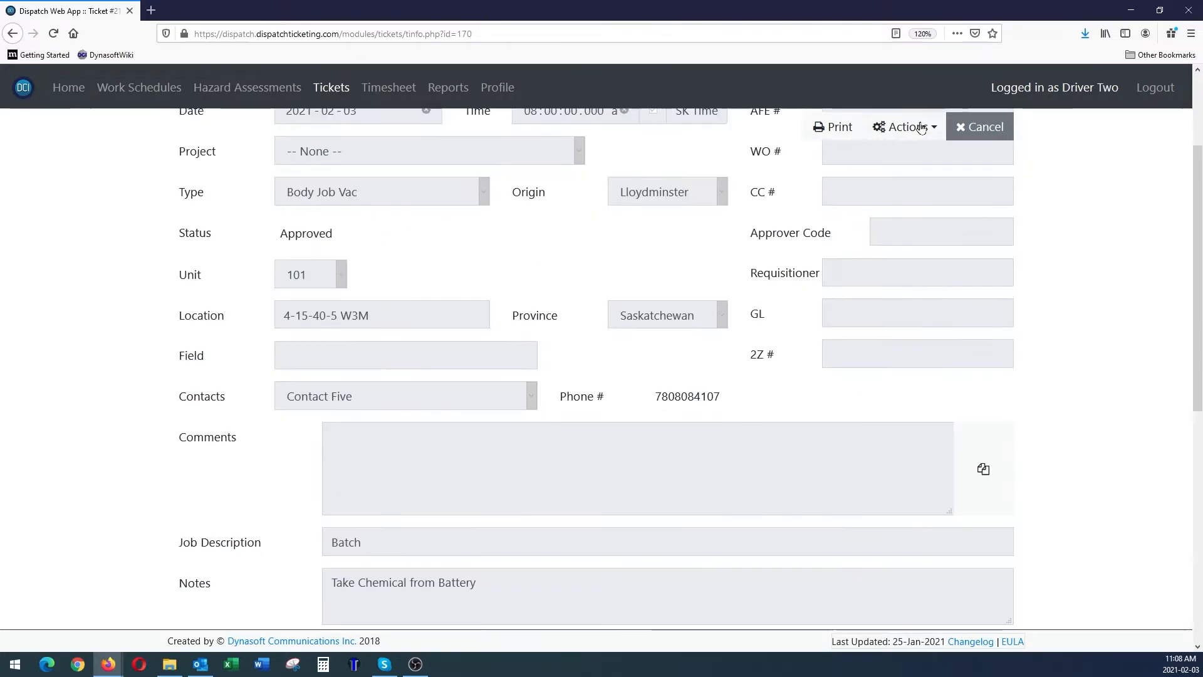
# Check the actions available for the approved ticket, view its status change history, and return to the ticket.
pyautogui.click(919, 128)
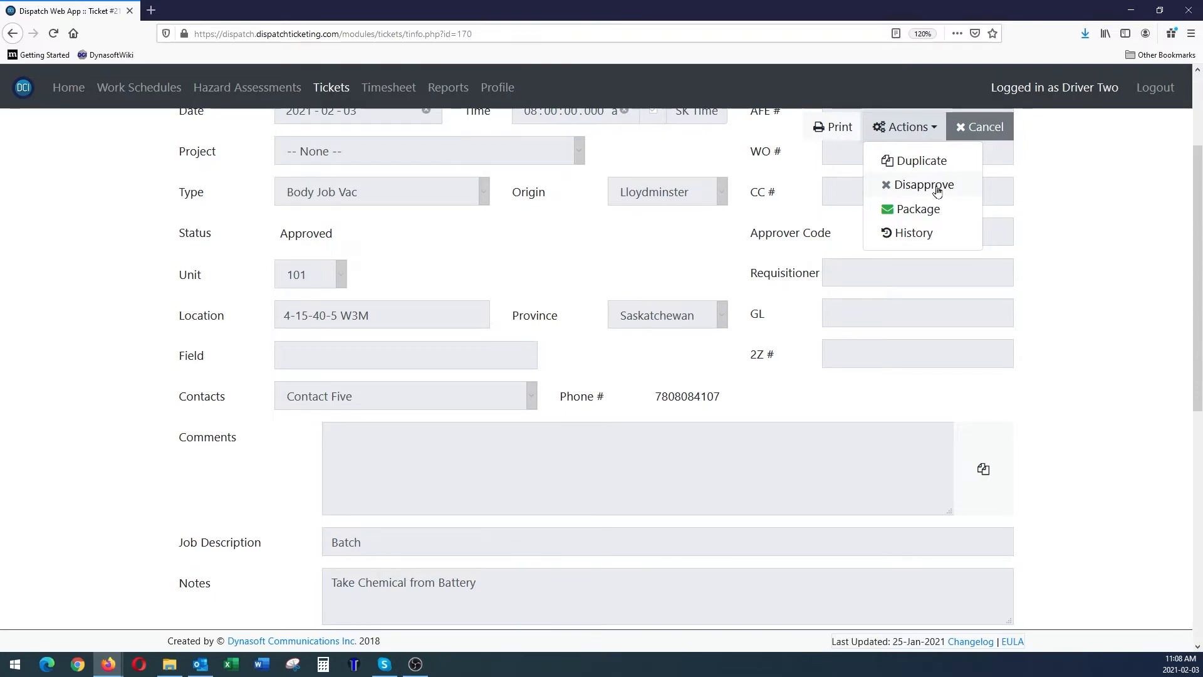
pyautogui.scroll(-5, 671, 497)
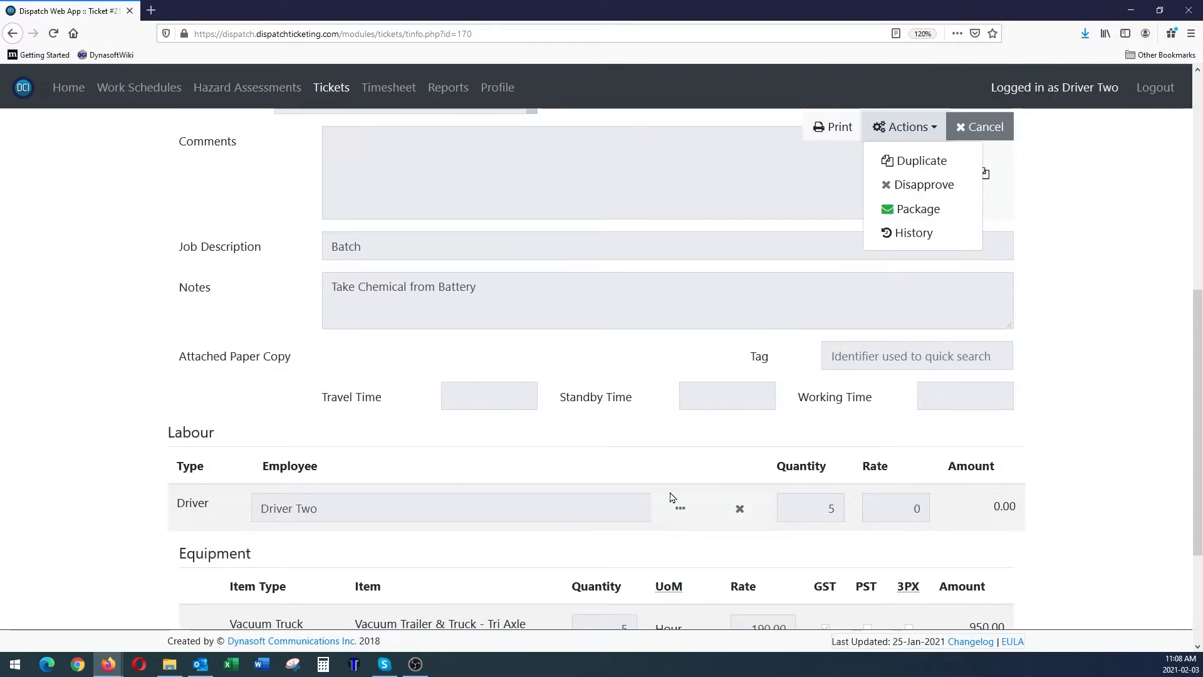
pyautogui.scroll(3, 712, 492)
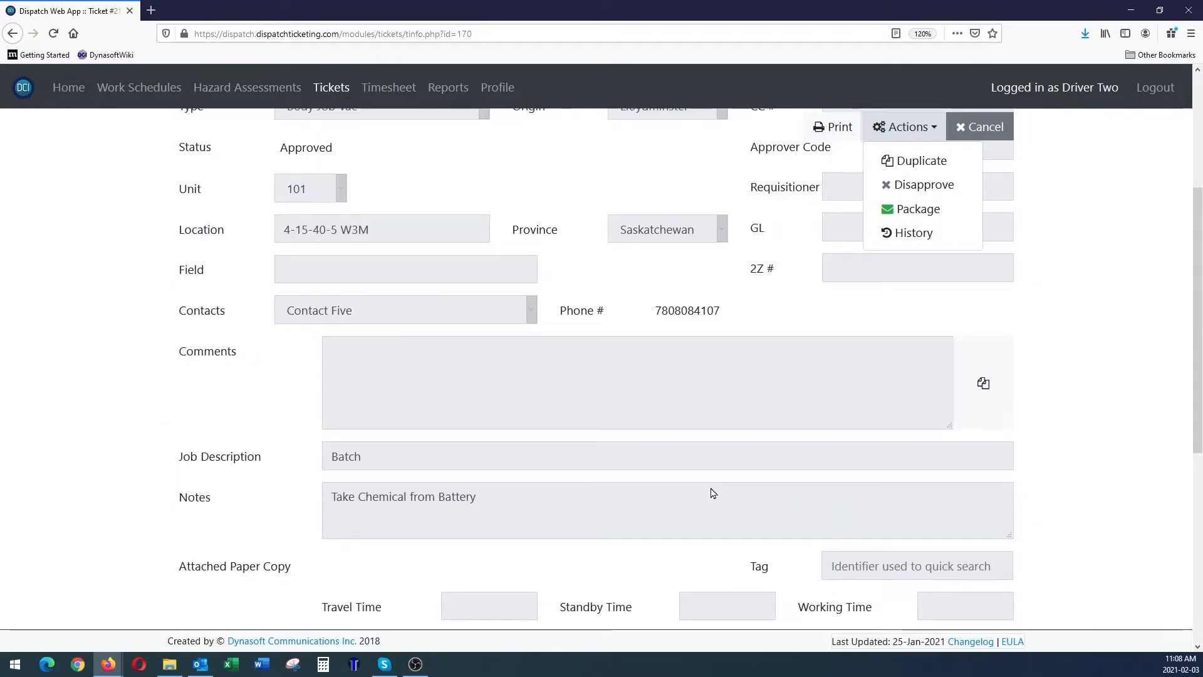
pyautogui.scroll(1, 712, 492)
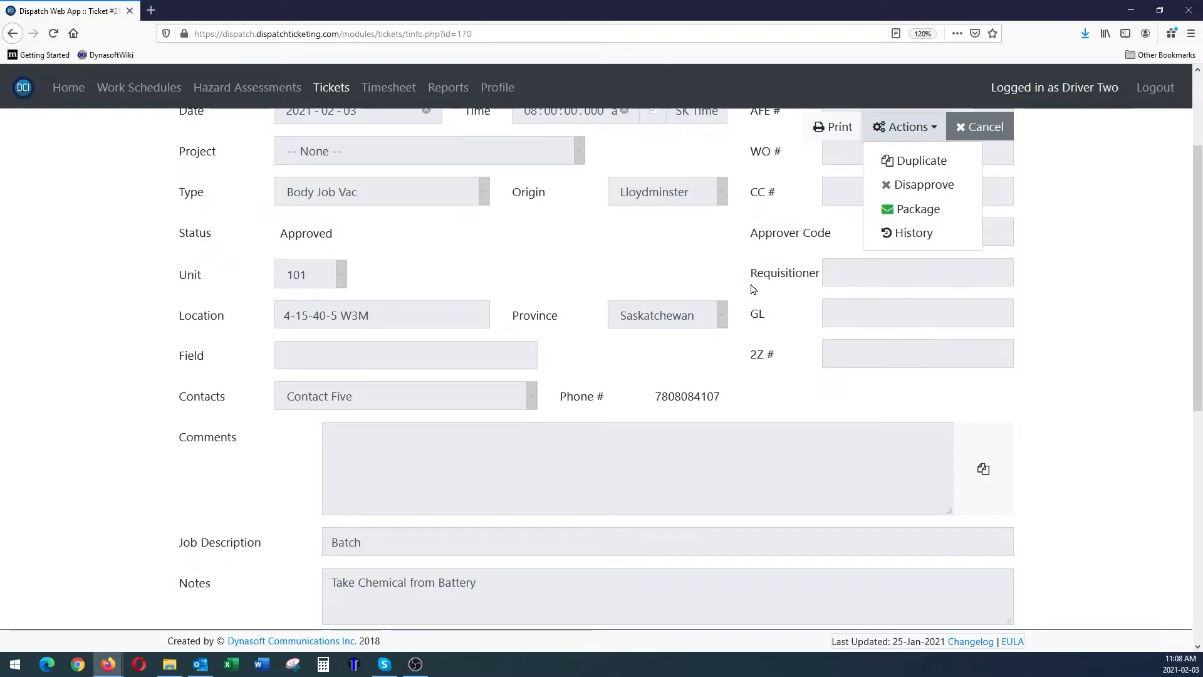
pyautogui.click(930, 235)
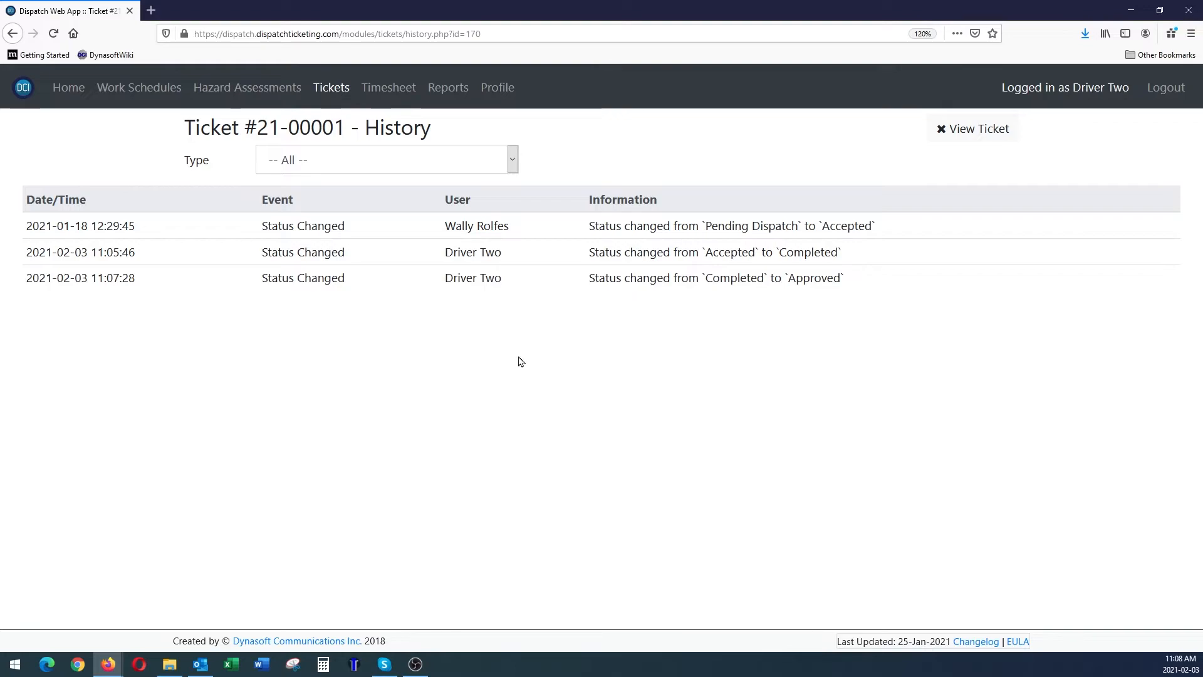
pyautogui.click(969, 136)
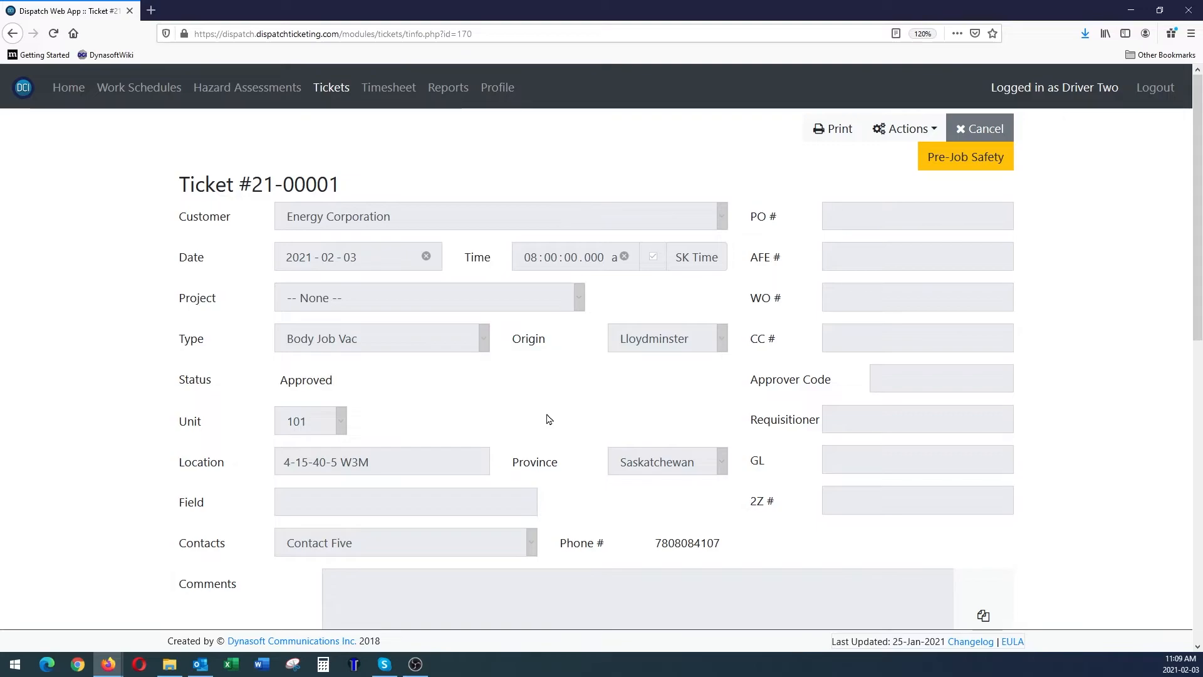
# Check the ticket's labour and equipment hours and approval signature, and open the driver's timesheet.
pyautogui.scroll(-2, 639, 443)
pyautogui.scroll(-2, 591, 516)
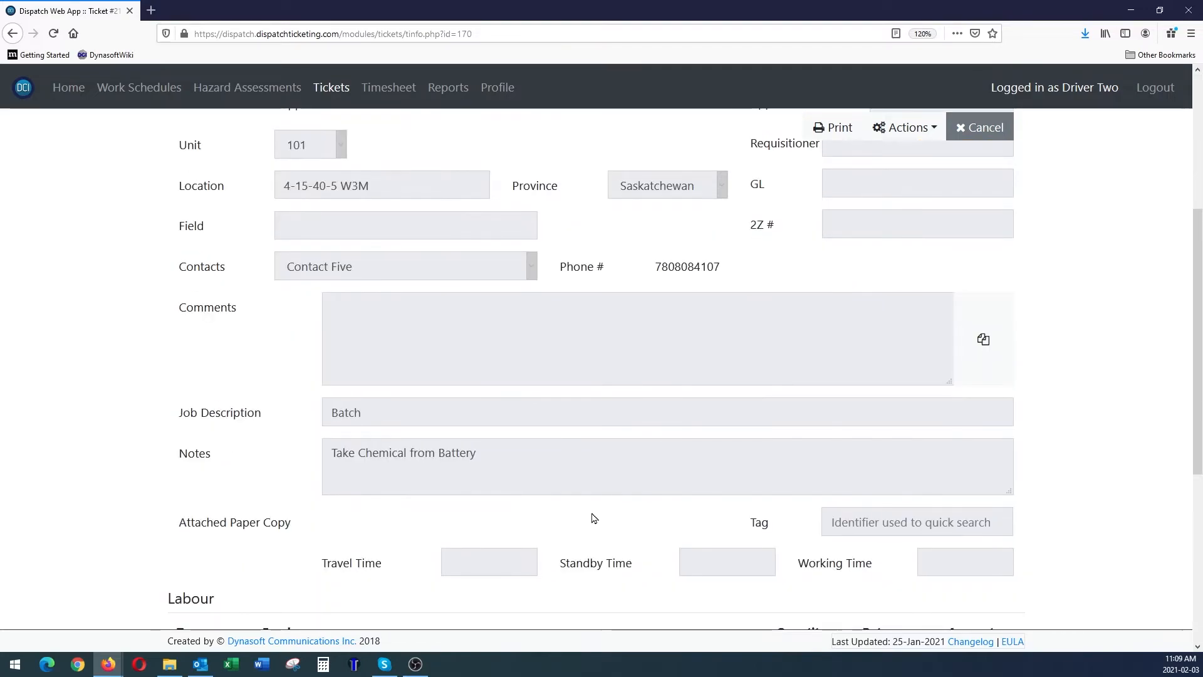
pyautogui.scroll(-5, 594, 517)
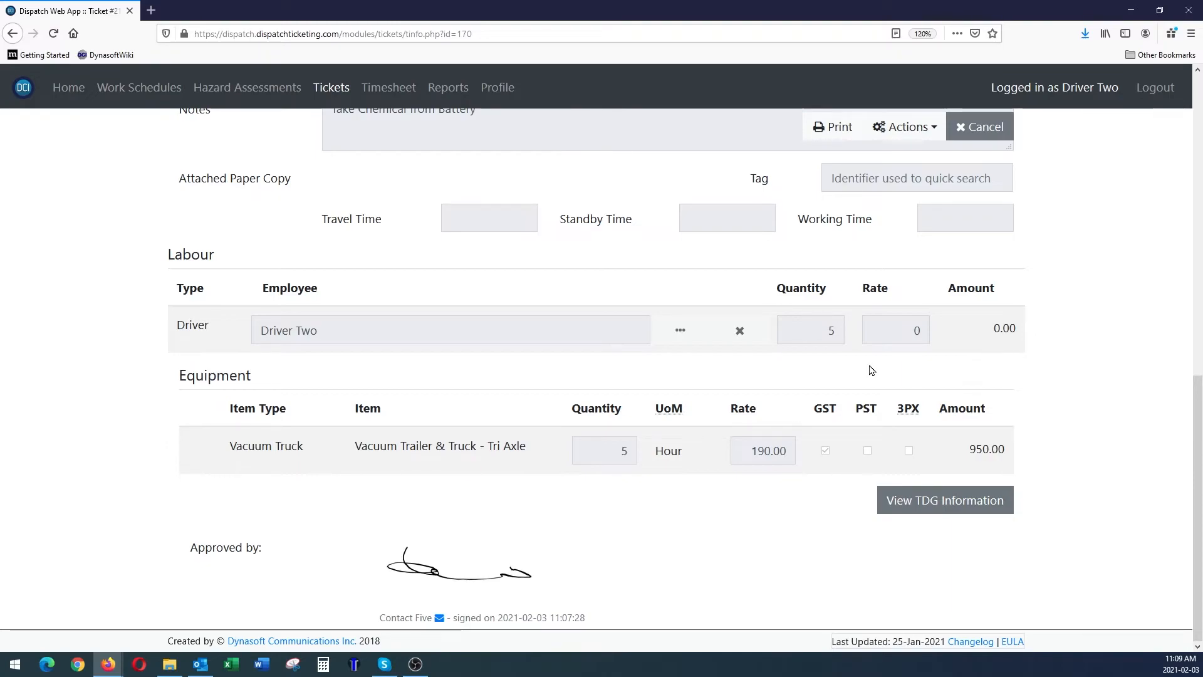
pyautogui.click(392, 99)
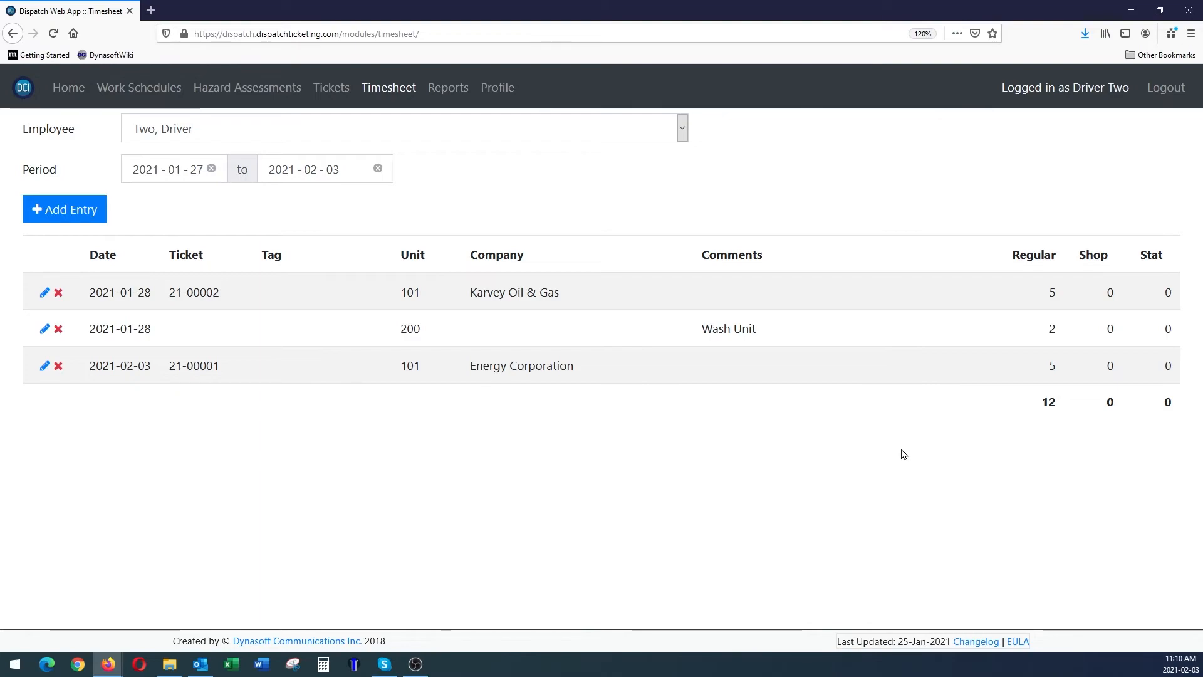
# Include Approved tickets in the ticket list and open the Energy Corporation ticket.
pyautogui.click(332, 89)
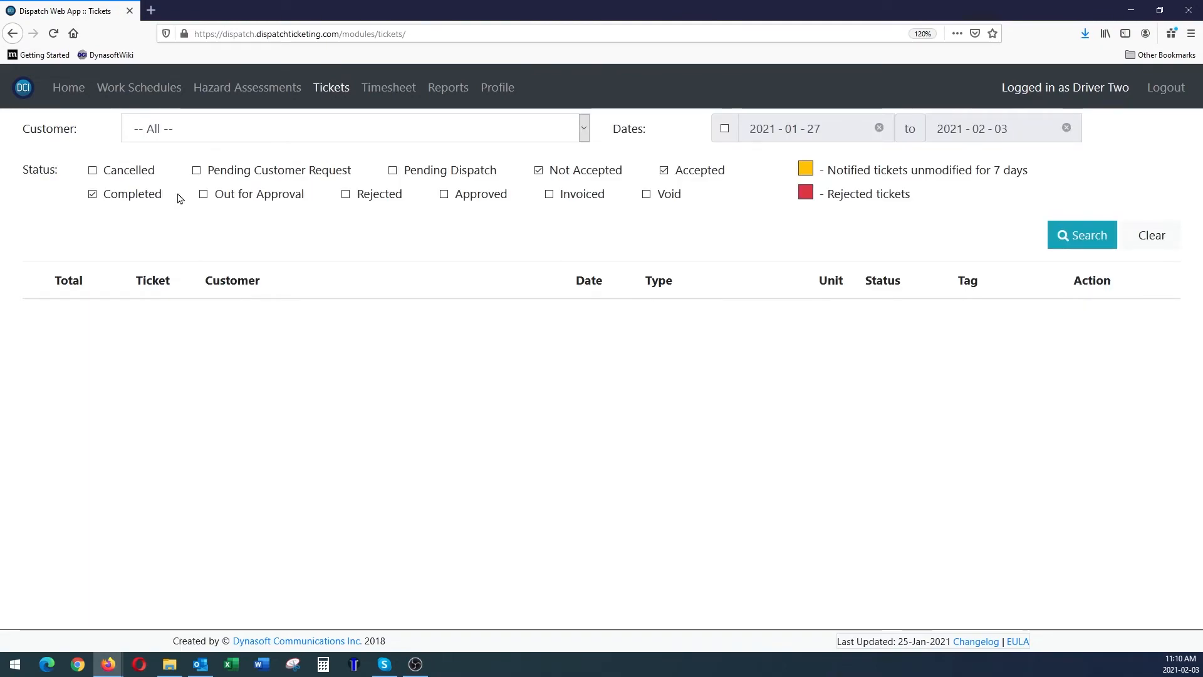
pyautogui.click(479, 194)
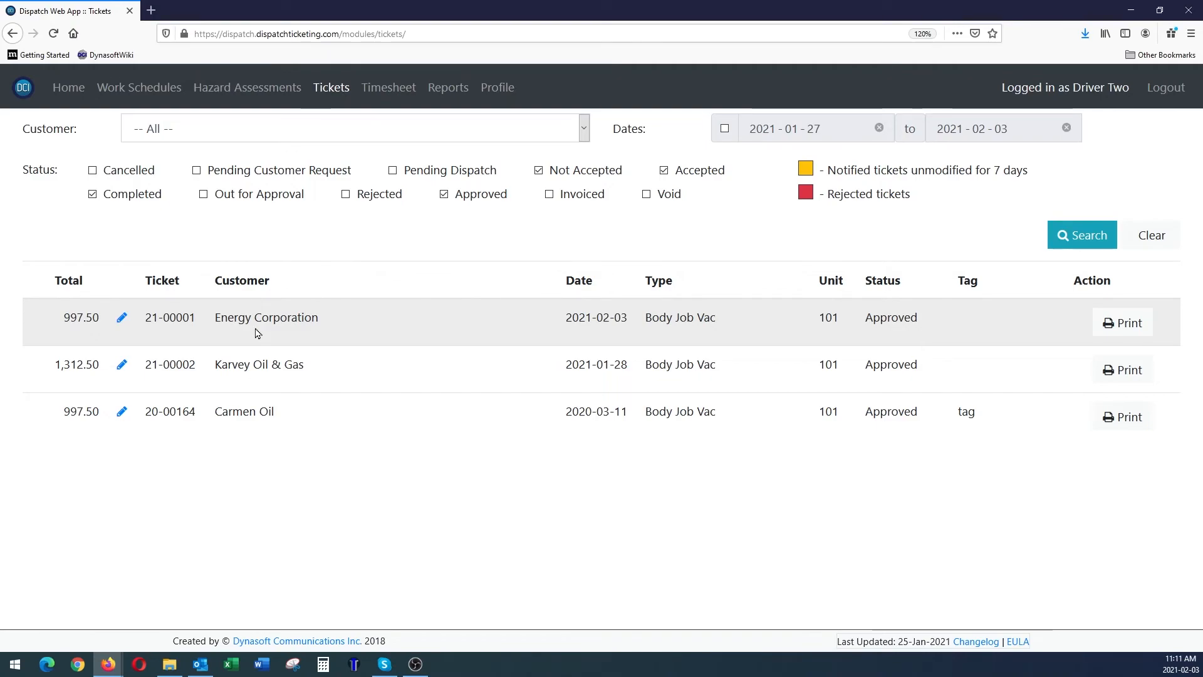
pyautogui.click(228, 323)
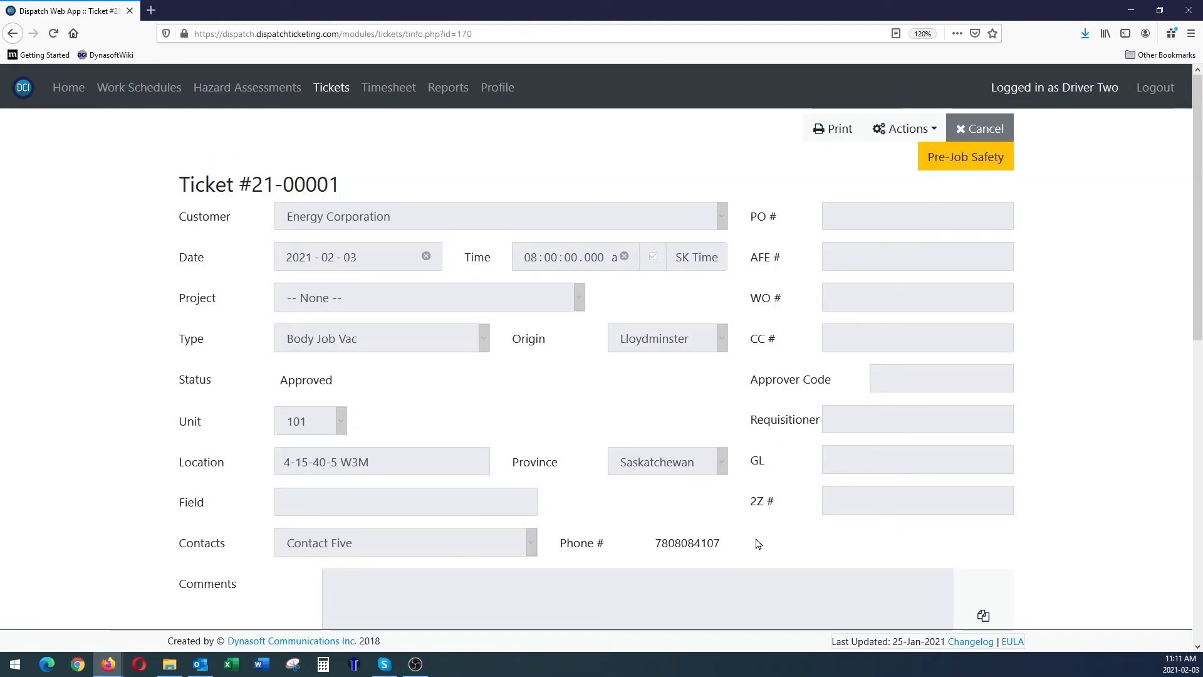
# Open Energy Corporation's Pre-Job Safety form from the hazard assessments and review its general information and PPE sections.
pyautogui.click(267, 94)
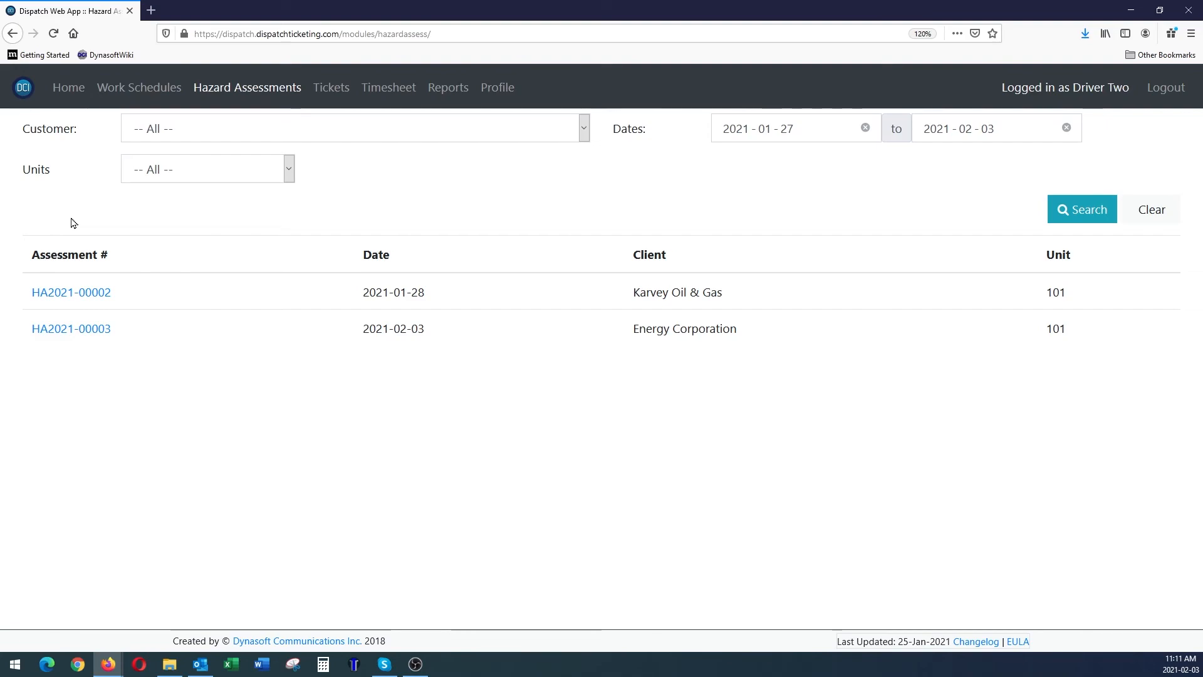
pyautogui.click(90, 294)
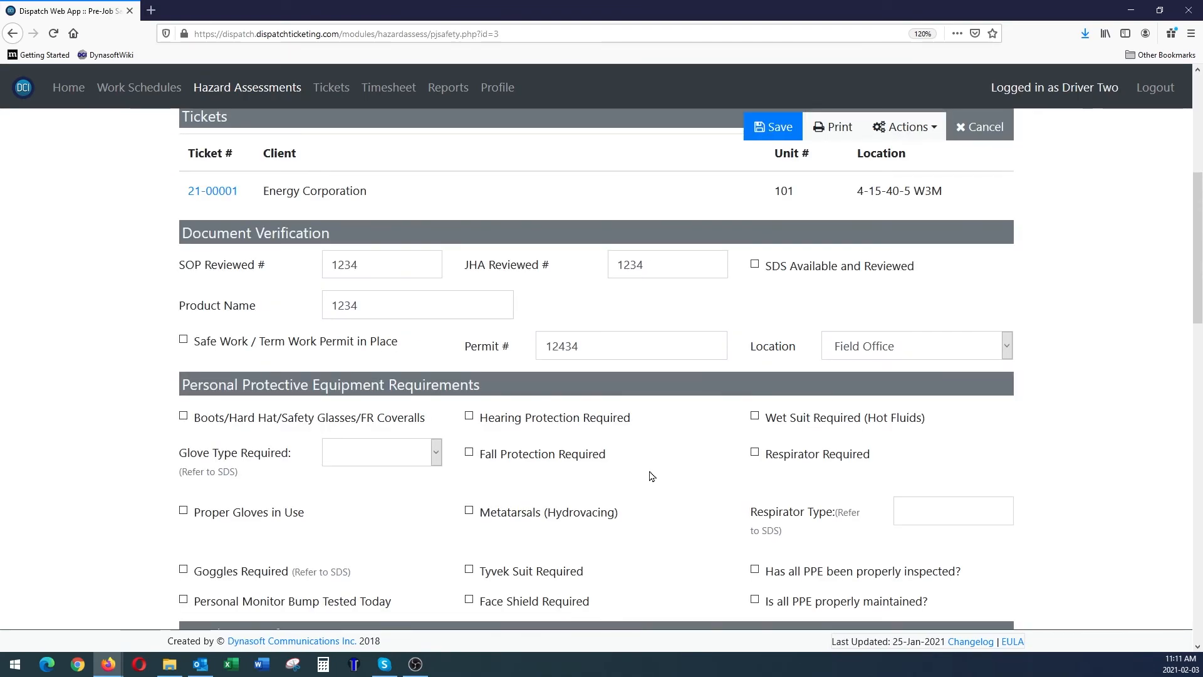
pyautogui.scroll(5, 651, 476)
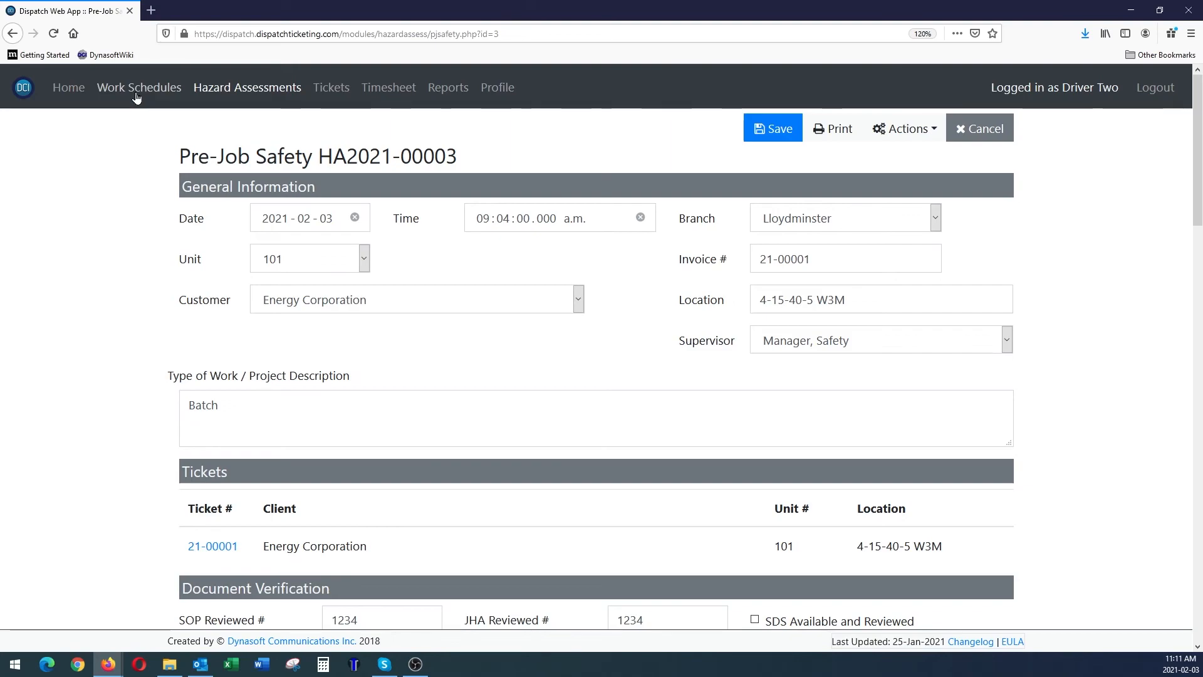
# Open the work schedules calendar.
pyautogui.click(136, 93)
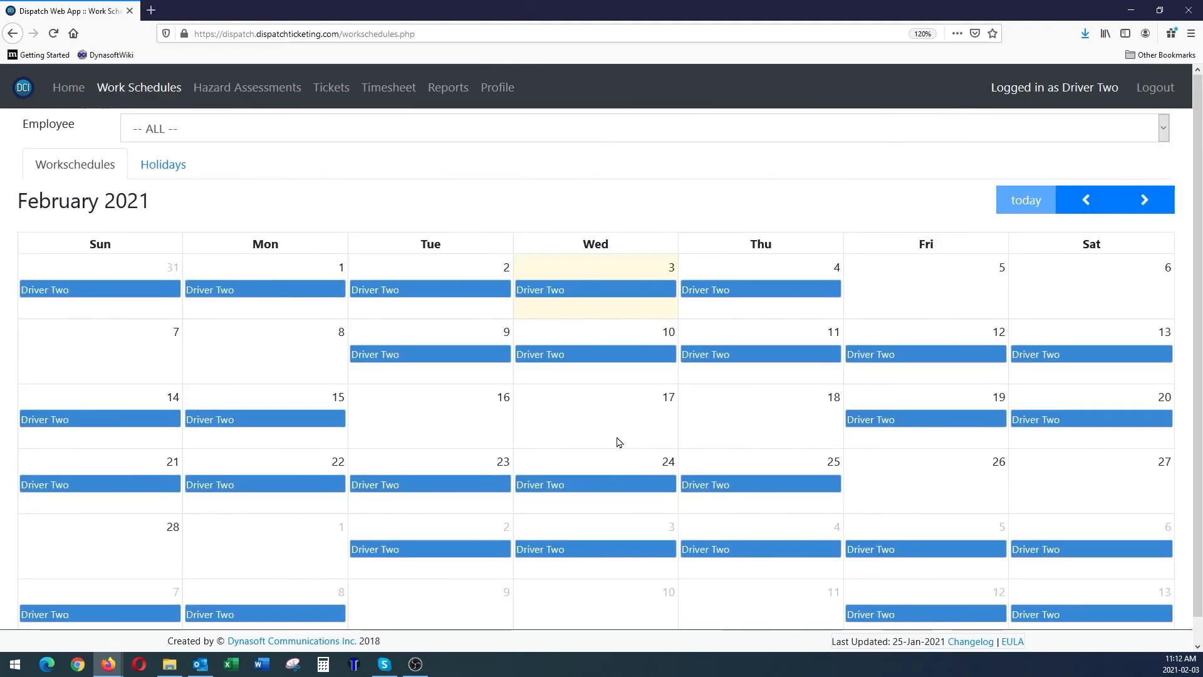